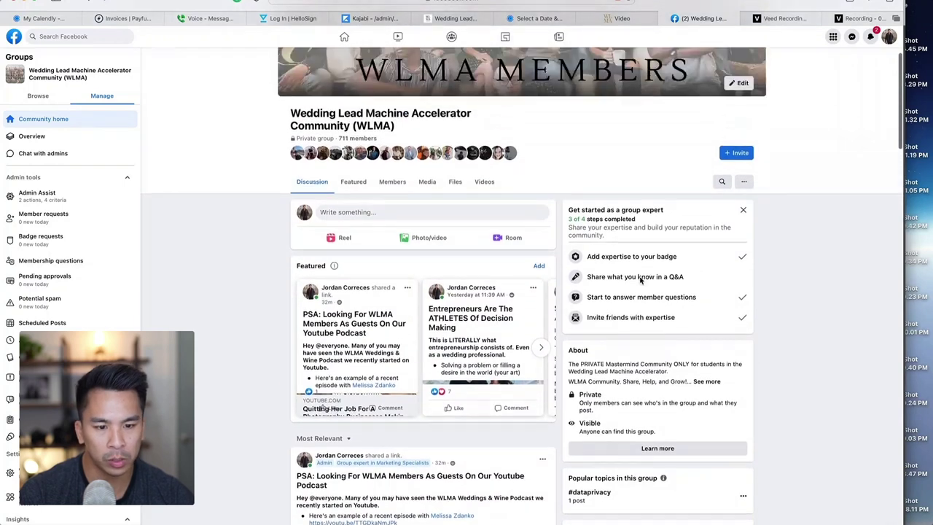
# Search the community group for #ringthebell, expand the top post about hitting 7 figures, and read it and the following post.
pyautogui.click(722, 314)
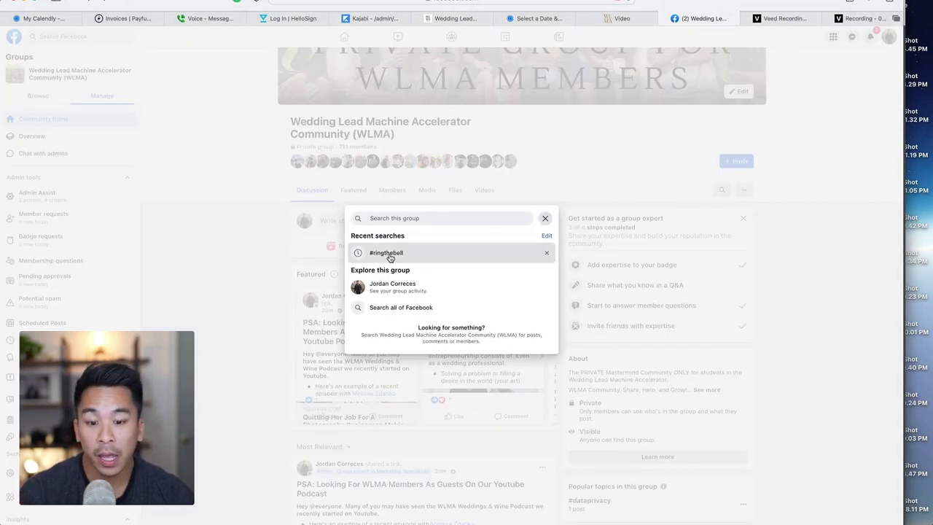
pyautogui.click(391, 254)
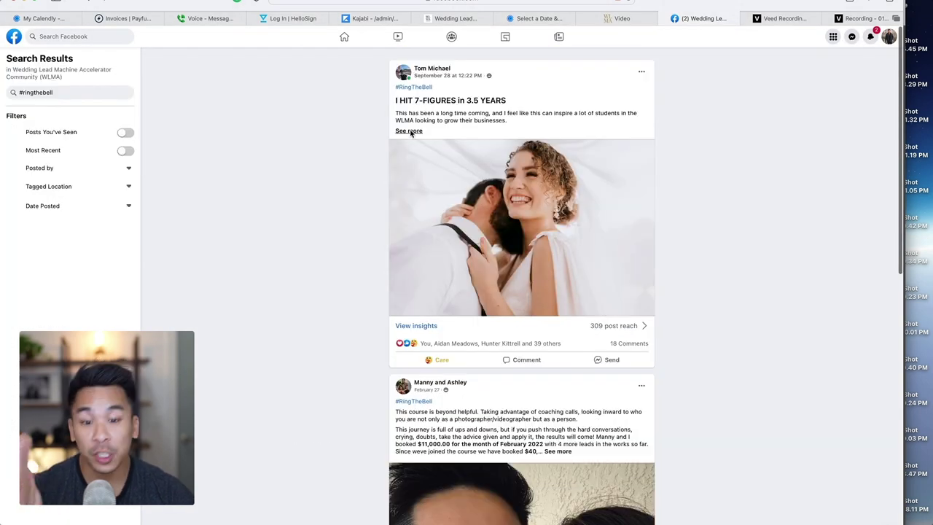
pyautogui.click(410, 129)
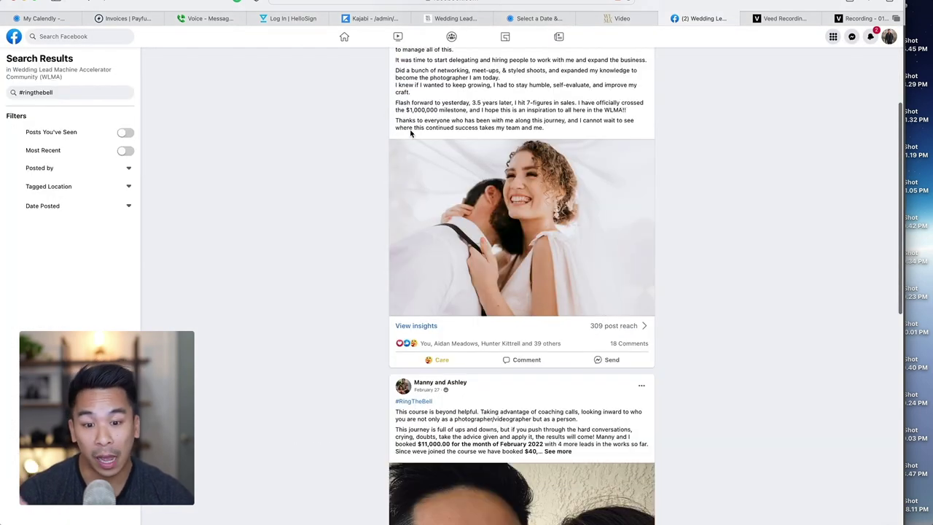
pyautogui.scroll(5, 554, 166)
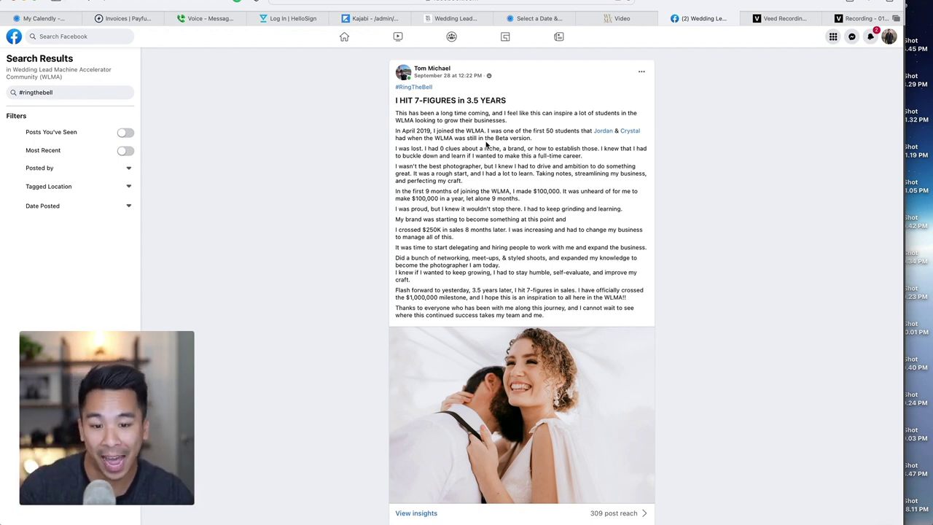
pyautogui.scroll(-5, 486, 143)
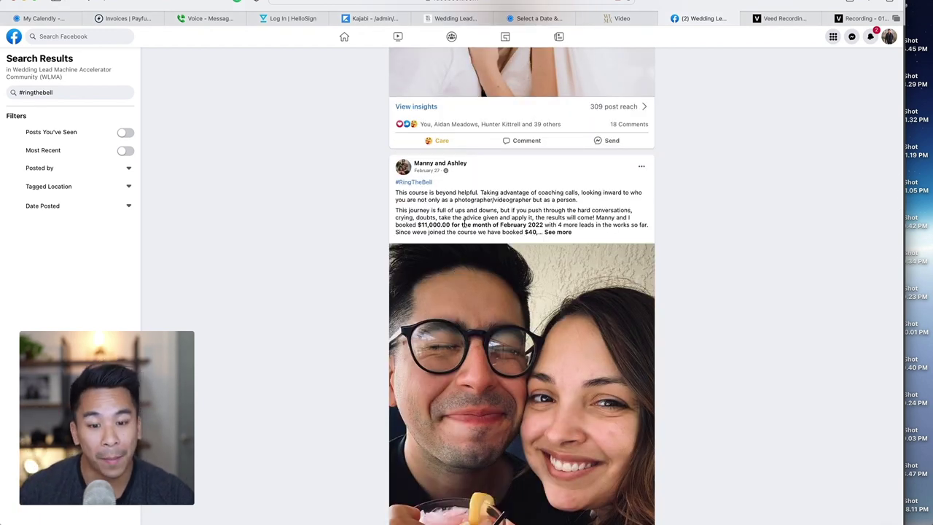
pyautogui.moveTo(462, 224); pyautogui.dragTo(411, 226)
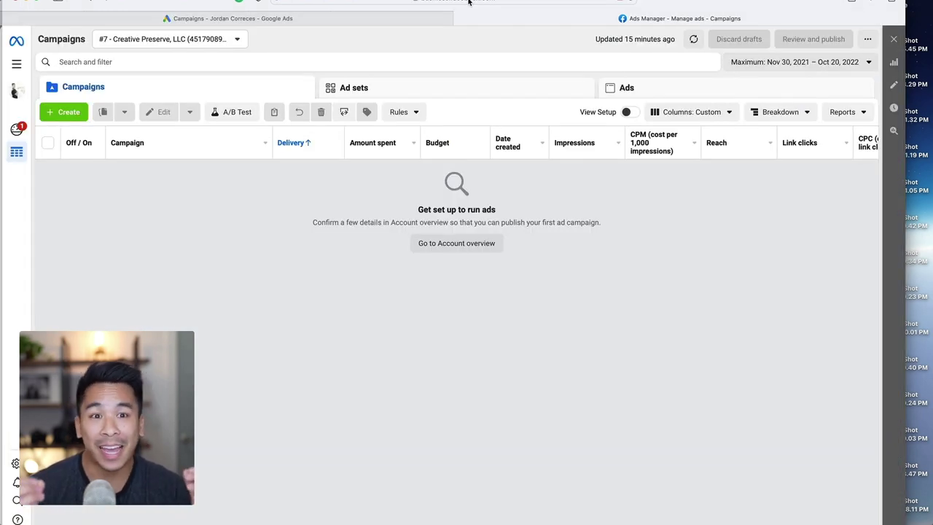
# Enter business.facebook.com as the web address from the Ads Manager page.
pyautogui.click(469, 2)
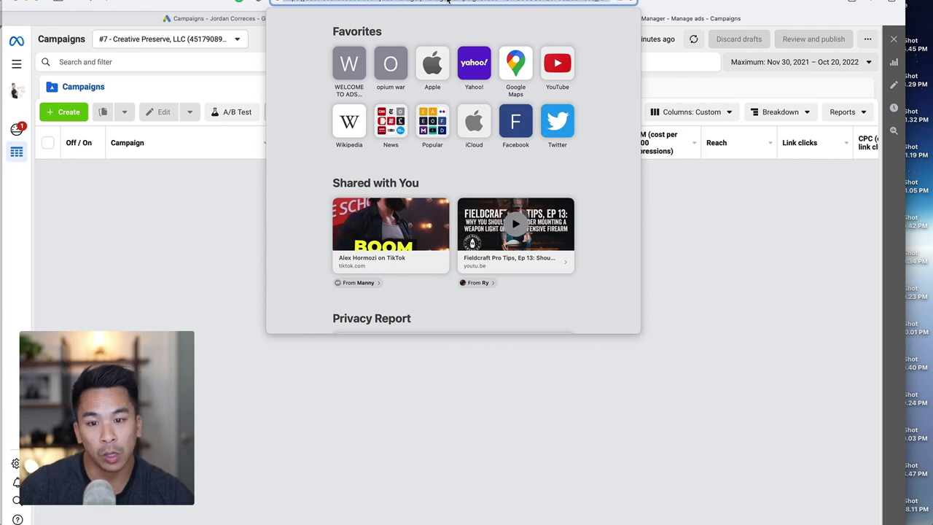
pyautogui.write('busin')
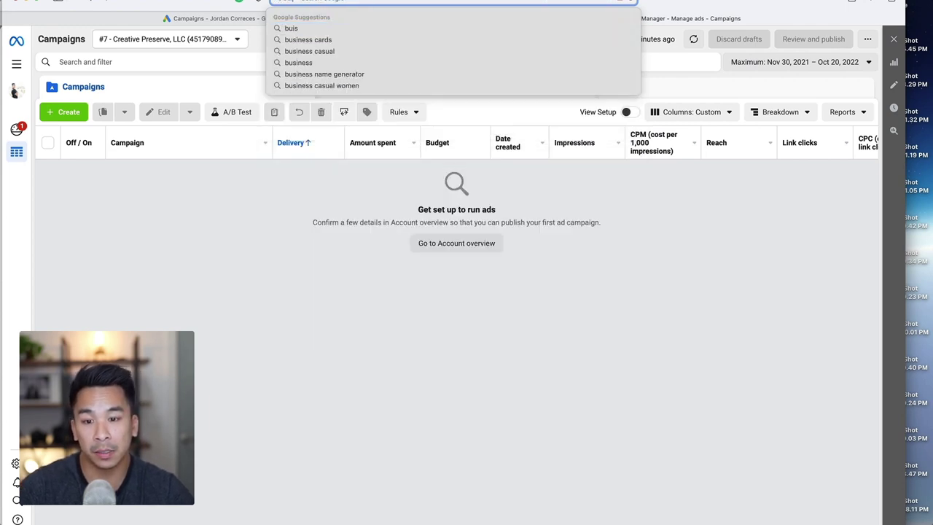
pyautogui.write('ess.facebook.com')
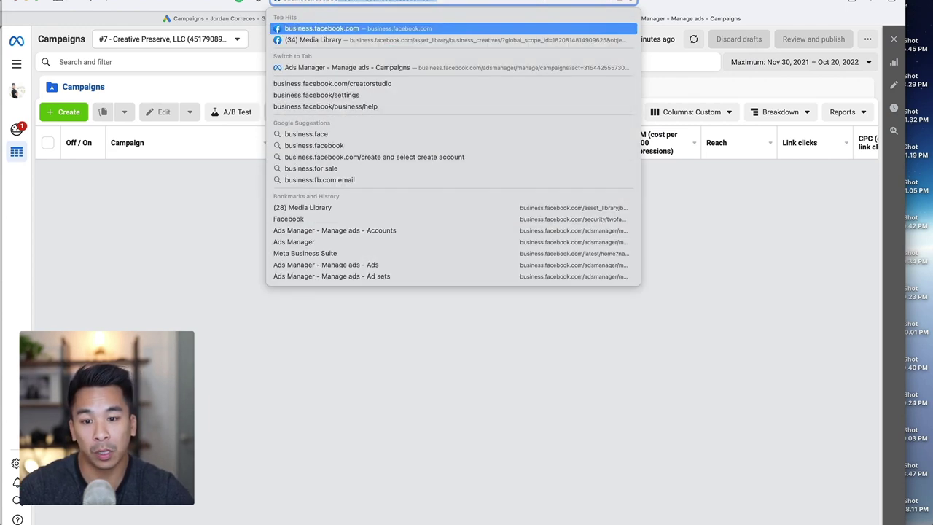
pyautogui.press('Return')
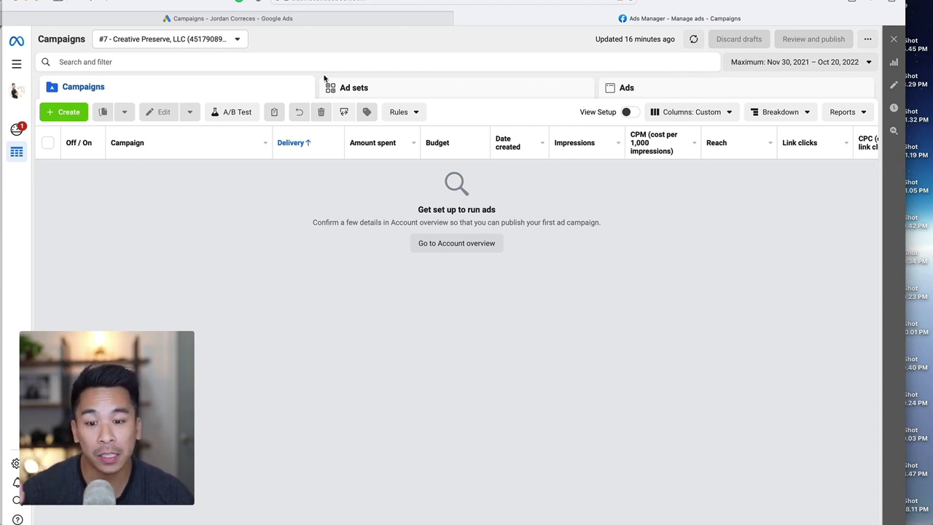
# View the ad sets and ads levels of the ad account and return to the campaigns level.
pyautogui.click(359, 91)
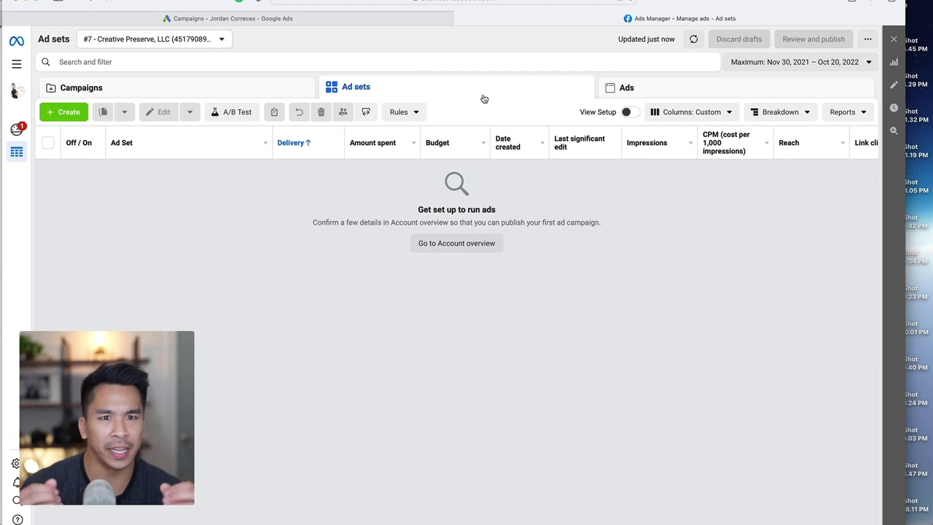
pyautogui.click(659, 87)
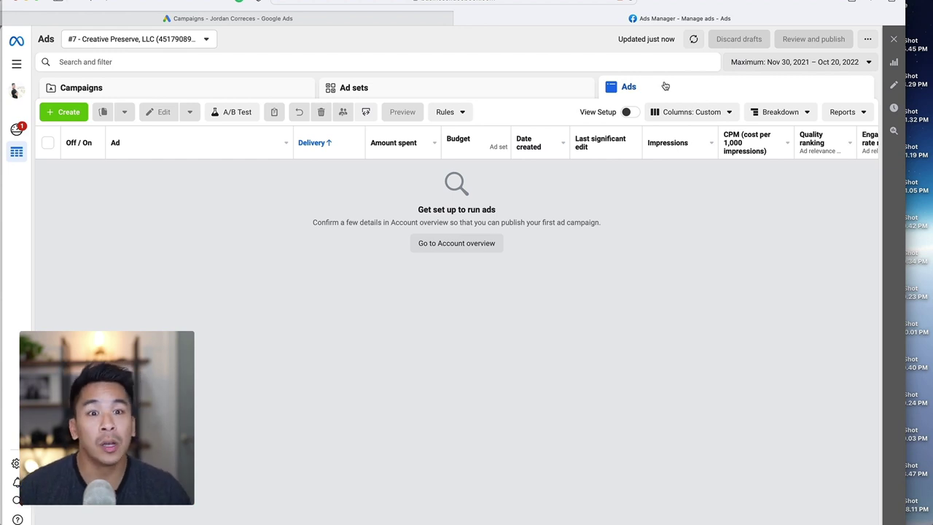
pyautogui.click(226, 87)
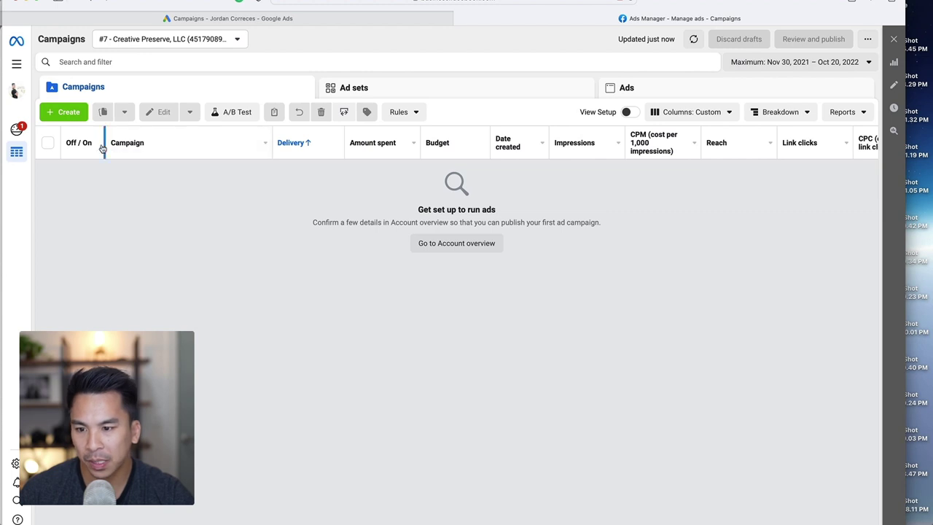
# Create a new campaign with the Traffic objective.
pyautogui.click(70, 113)
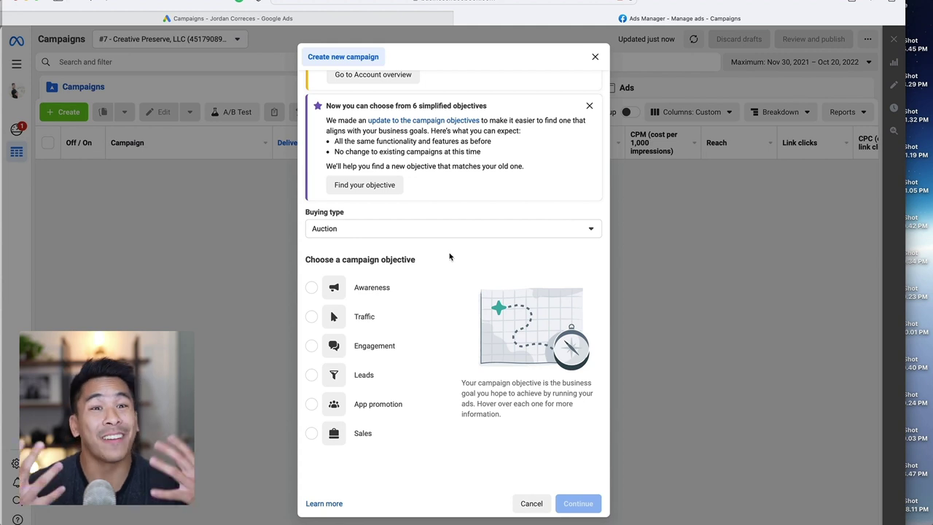
pyautogui.moveTo(315, 375)
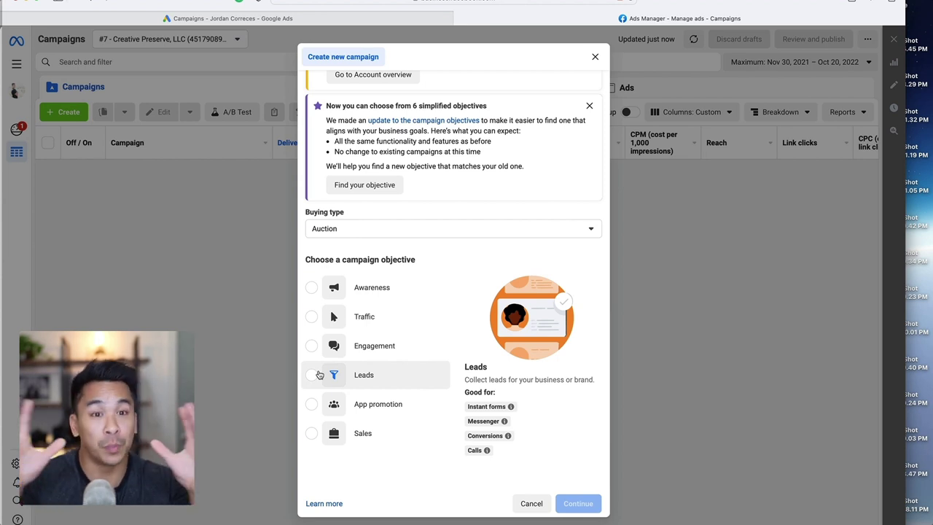
pyautogui.click(312, 318)
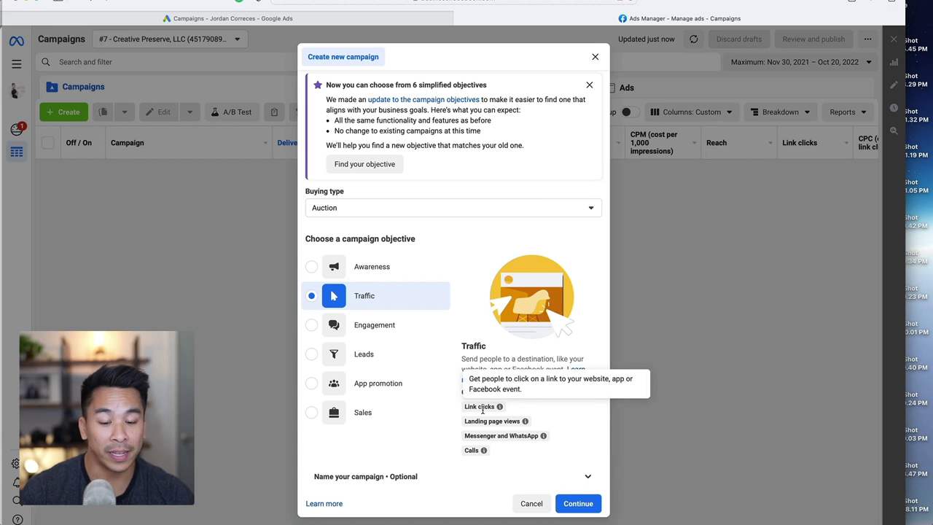
pyautogui.moveTo(473, 427)
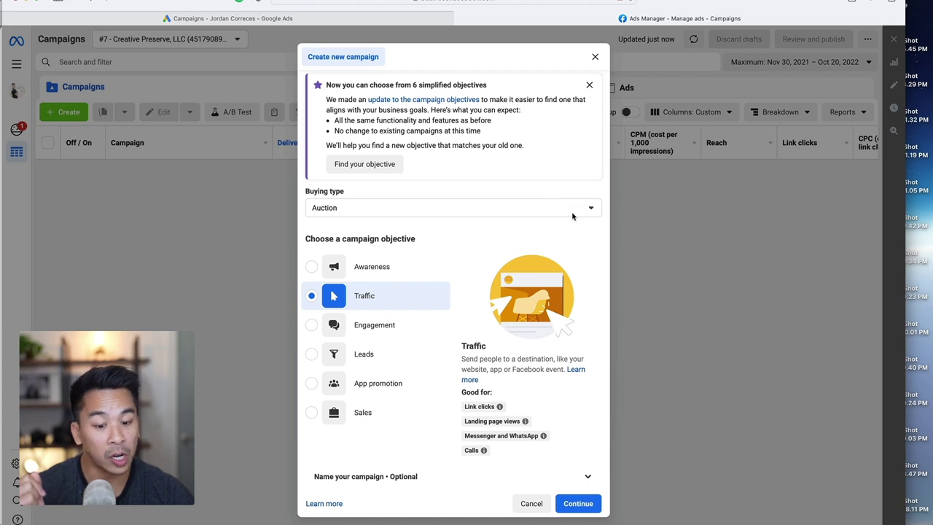
pyautogui.click(578, 503)
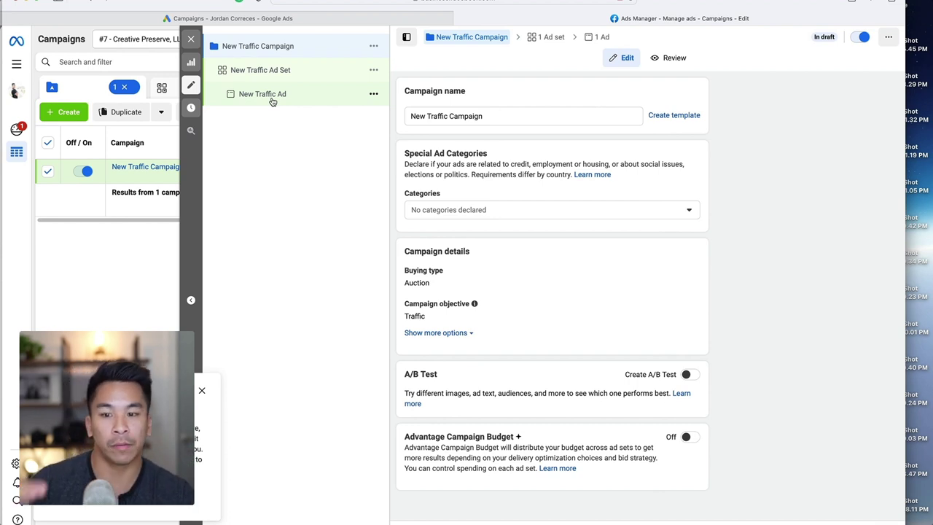
# Rename the new campaign as "Cold Traffic: Demo: Auto".
pyautogui.tripleClick(504, 116)
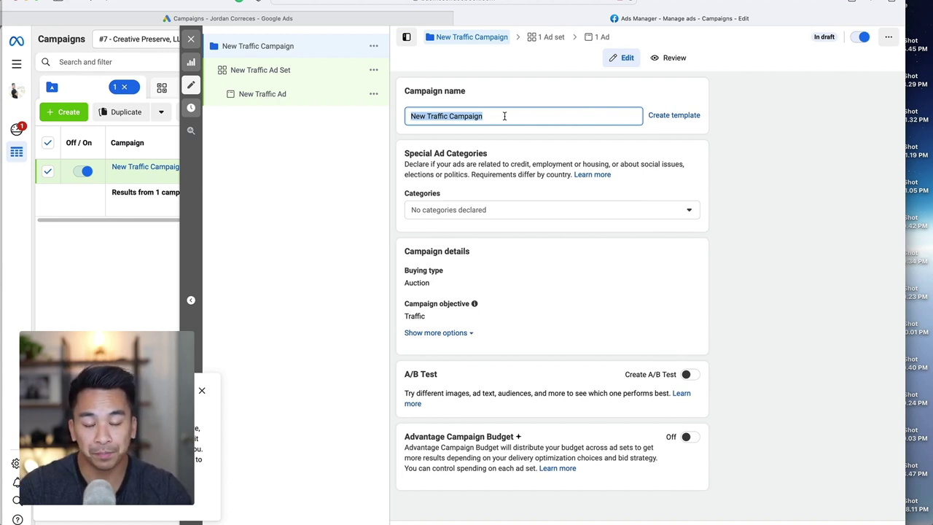
pyautogui.write('Col')
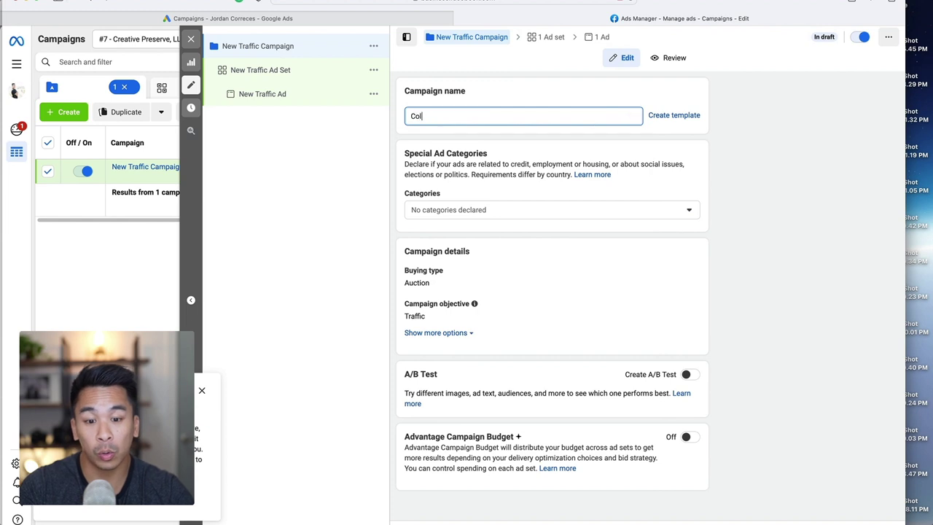
pyautogui.write('d Traffic')
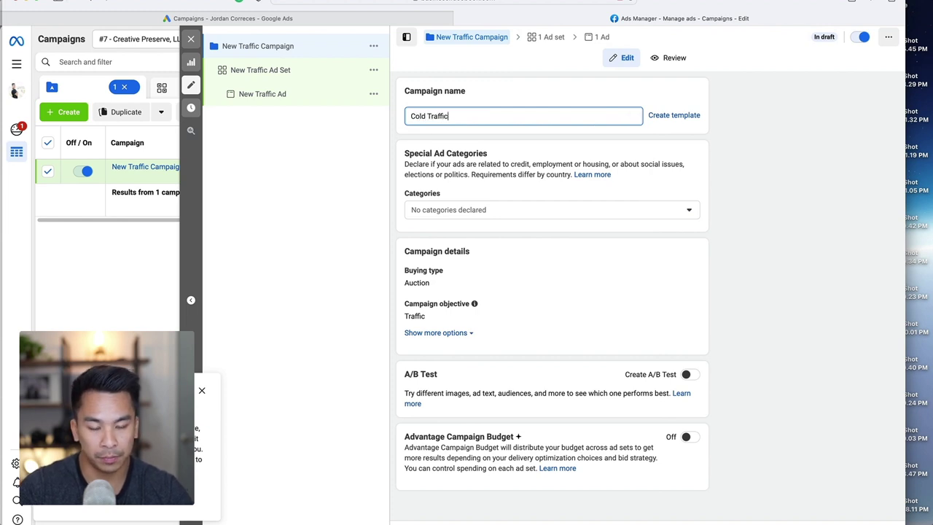
pyautogui.write(': Ed')
pyautogui.press('BackSpace')
pyautogui.press('BackSpace')
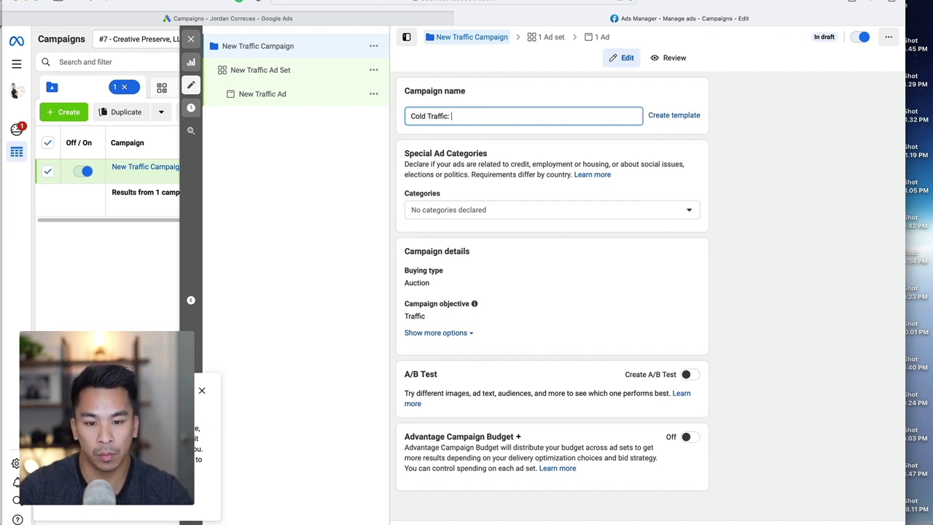
pyautogui.write('Demo: Auto')
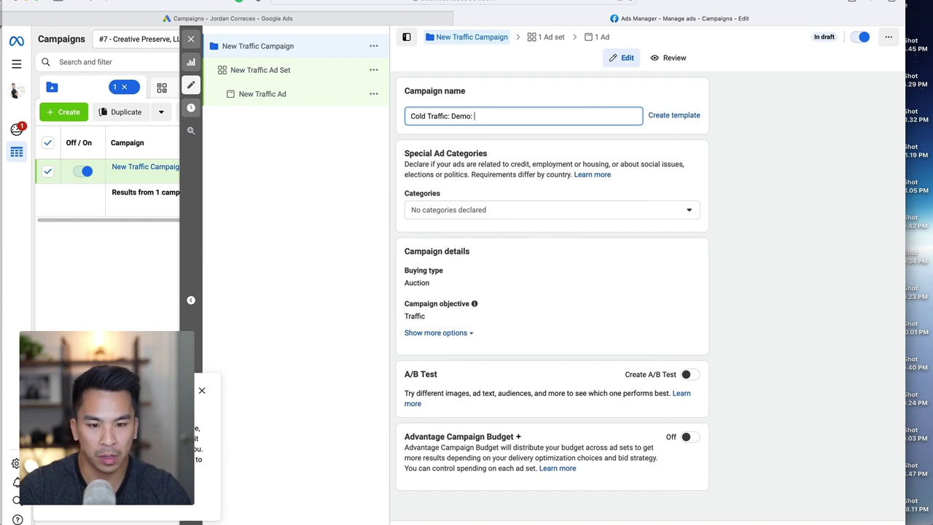
# Review the special ad categories without declaring any, and expand the additional options in the campaign details.
pyautogui.click(551, 210)
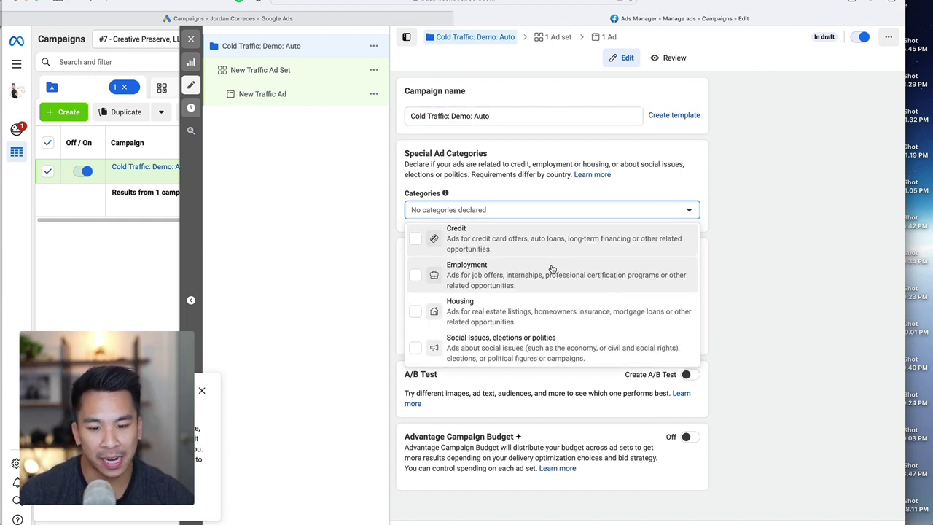
pyautogui.click(748, 266)
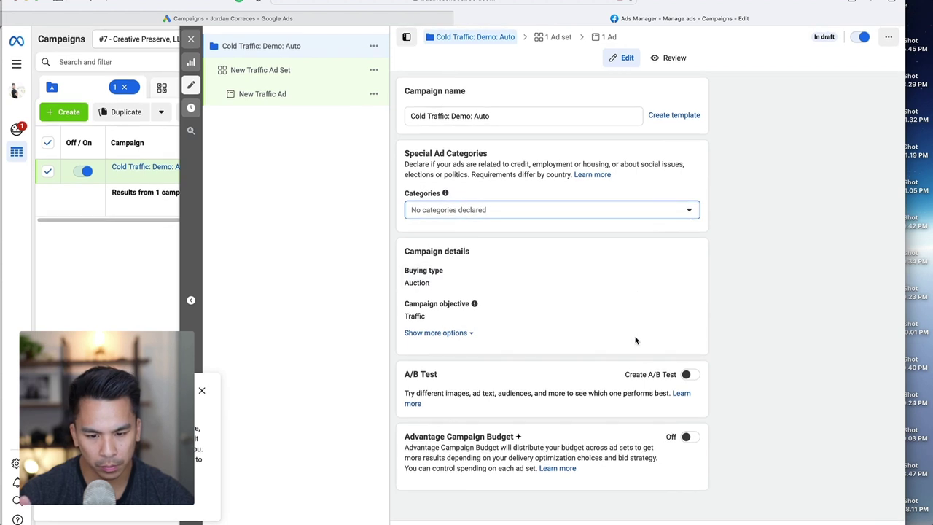
pyautogui.click(442, 333)
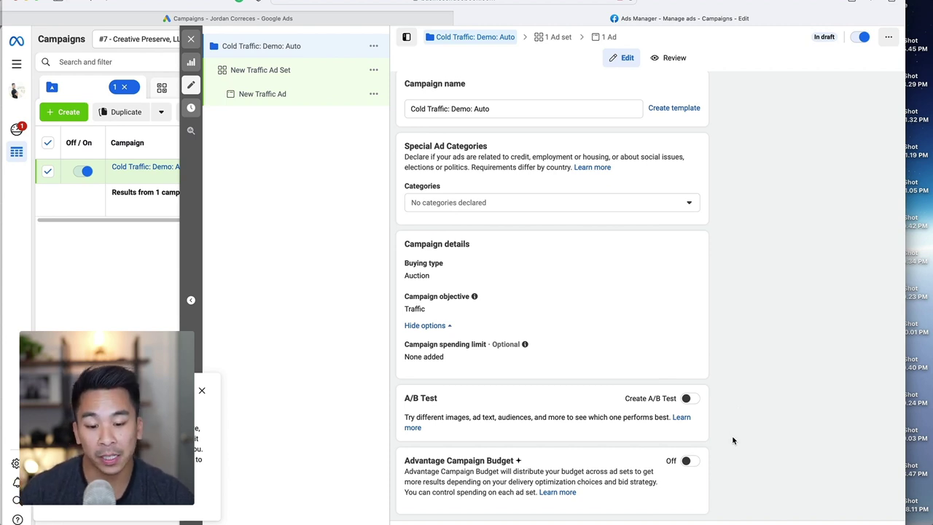
# Turn on Advantage Campaign Budget and set the daily budget to $10.00.
pyautogui.click(685, 461)
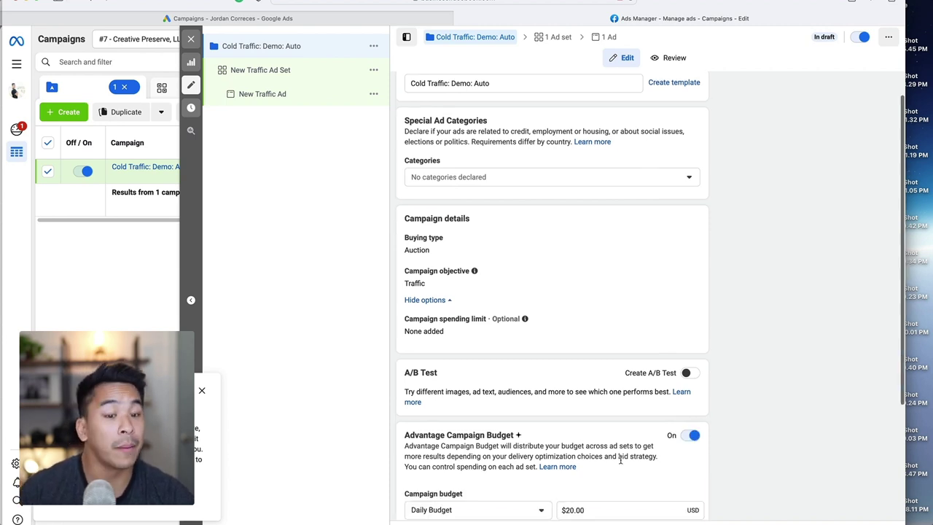
pyautogui.scroll(-1, 621, 459)
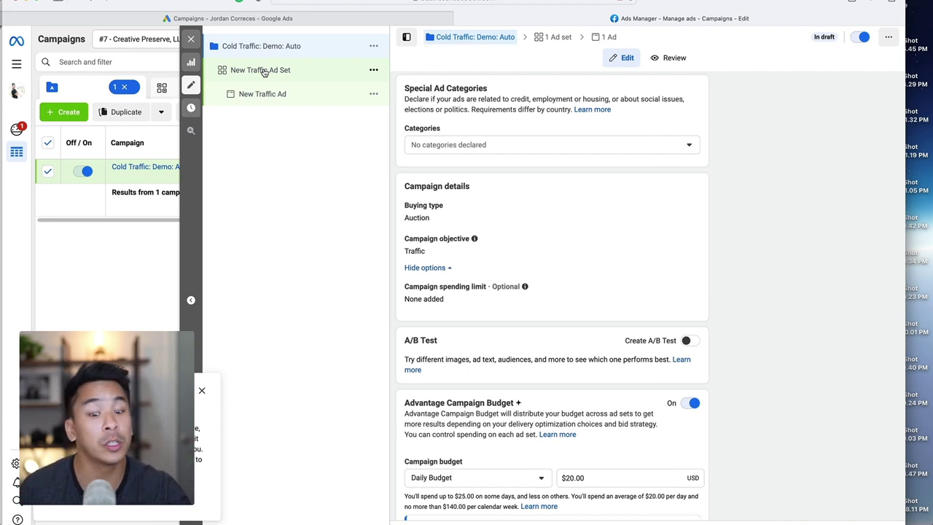
pyautogui.scroll(-2, 604, 291)
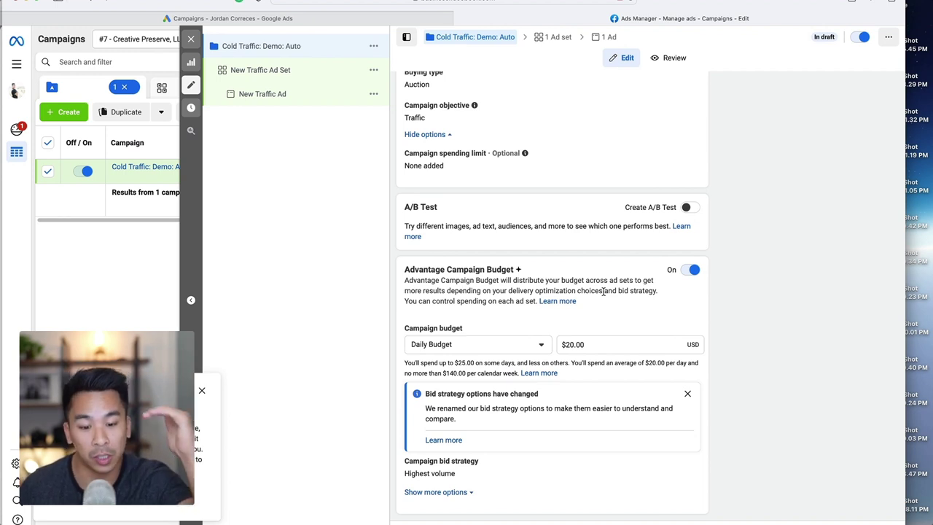
pyautogui.click(573, 344)
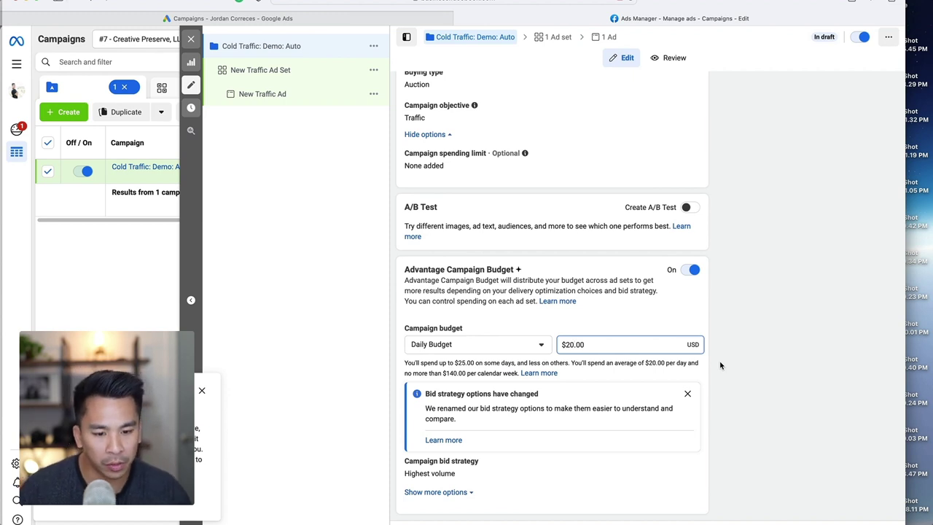
pyautogui.press('BackSpace')
pyautogui.press('BackSpace')
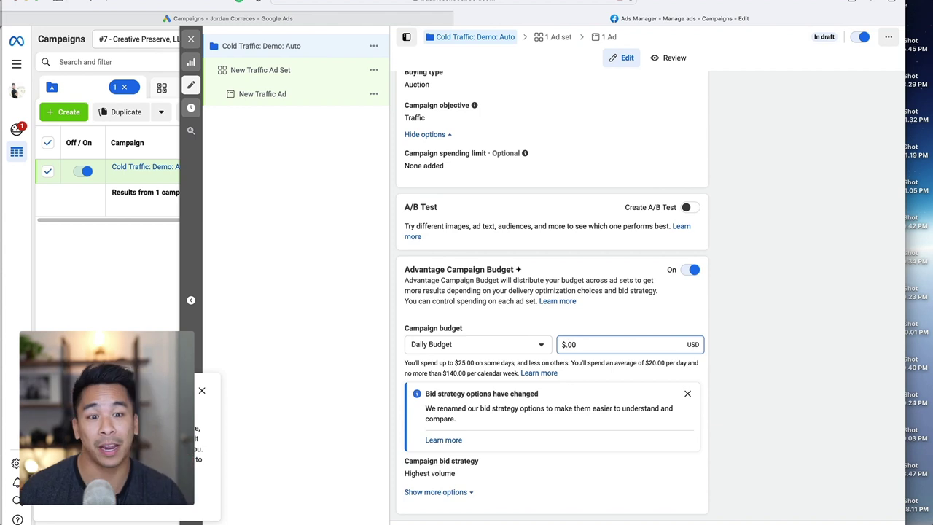
pyautogui.write('10')
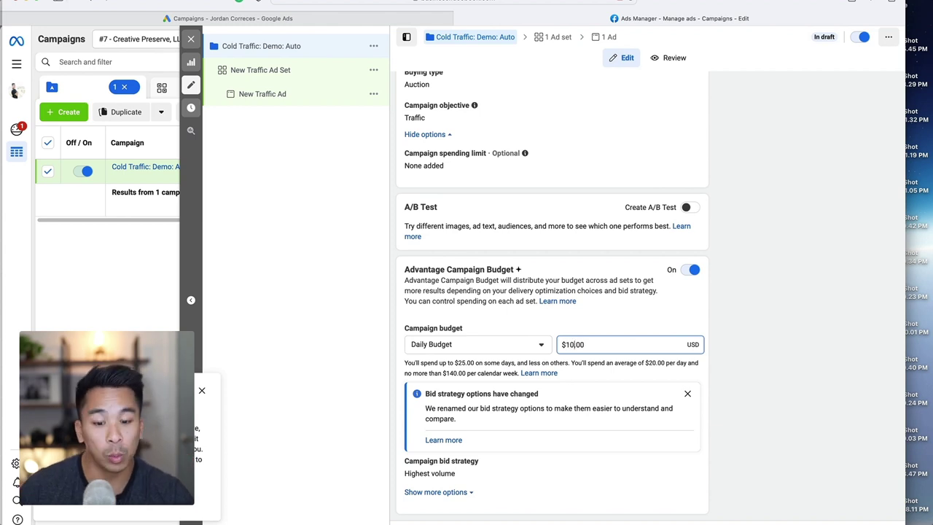
pyautogui.click(840, 364)
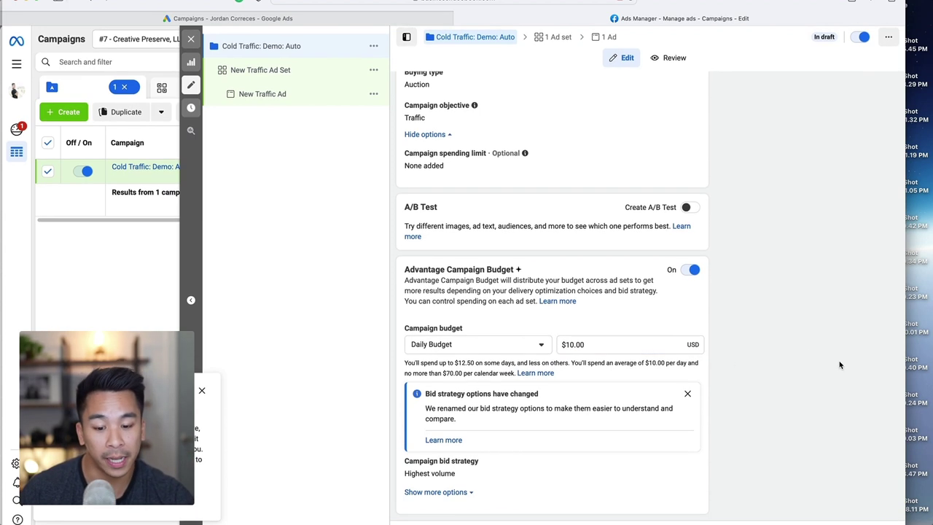
# Set the campaign bid strategy to Highest volume and expand the additional budget options to check the ad scheduling.
pyautogui.click(687, 462)
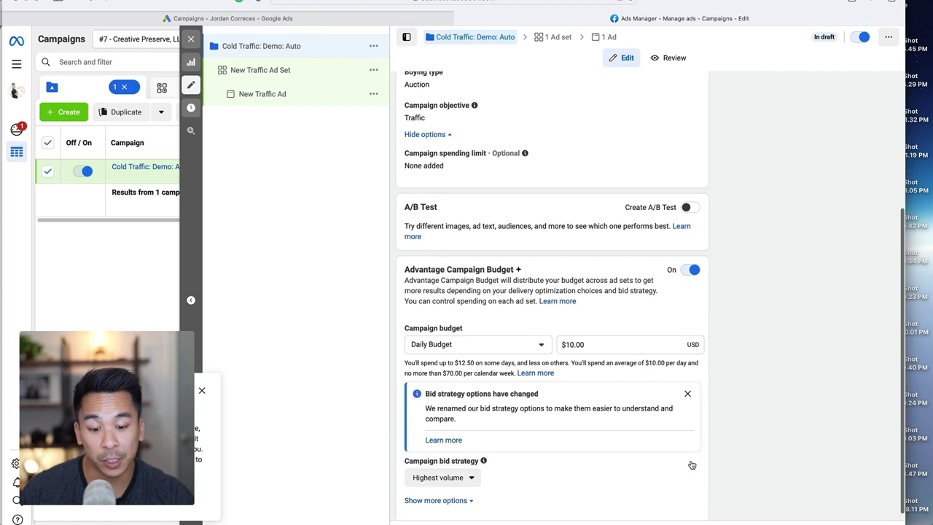
pyautogui.click(464, 472)
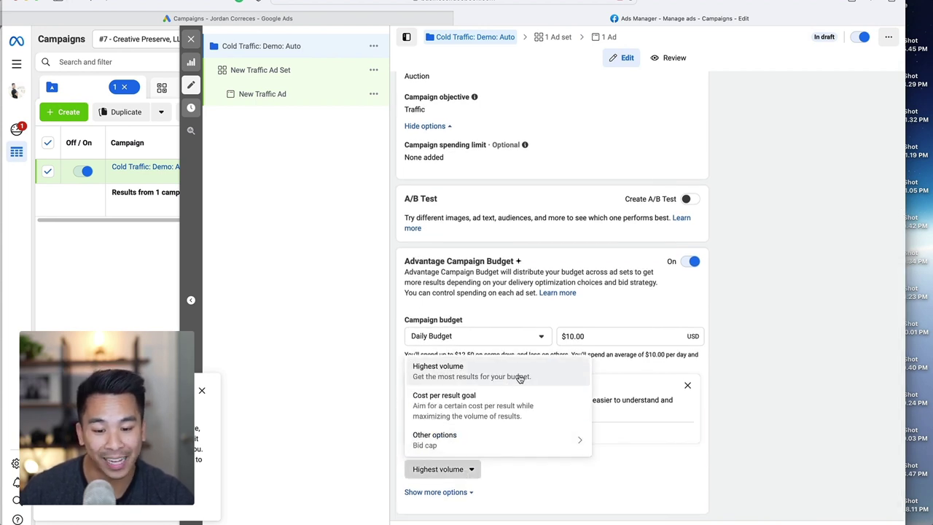
pyautogui.click(519, 379)
pyautogui.click(443, 493)
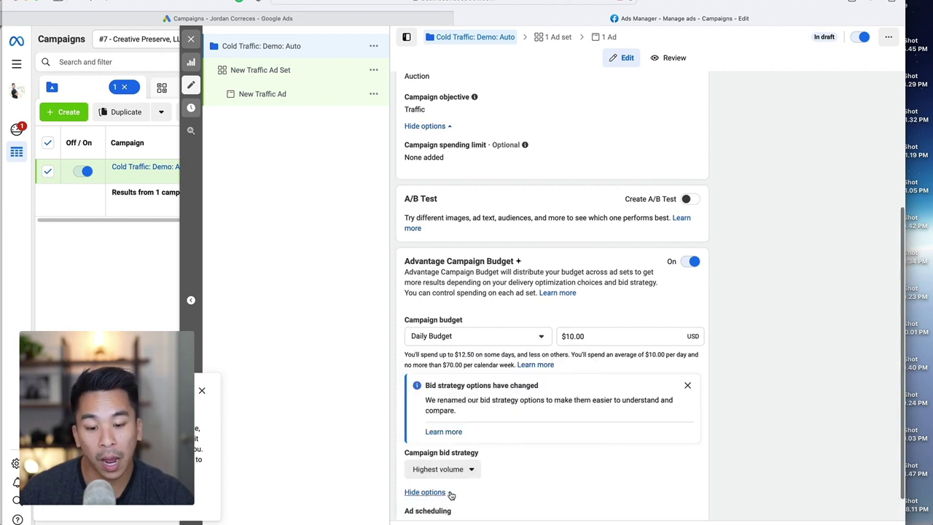
pyautogui.scroll(-1, 496, 490)
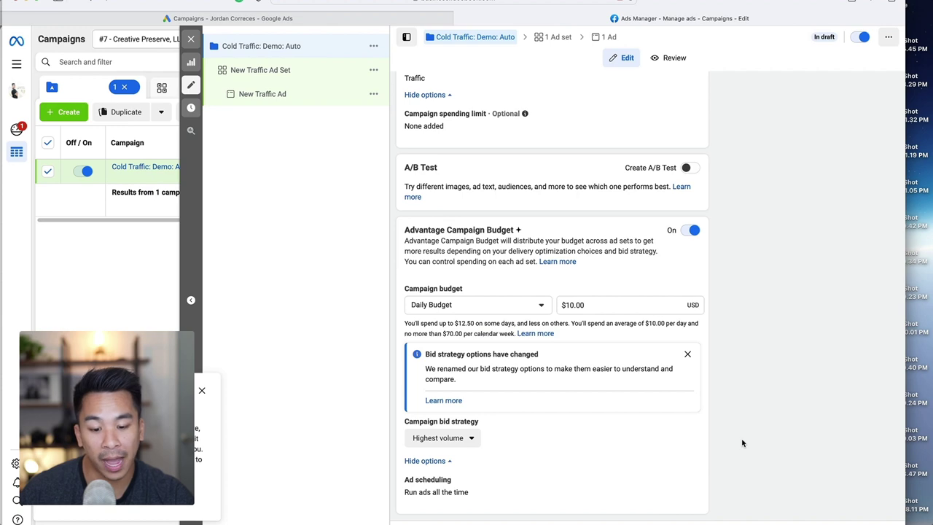
# Review the campaign settings, then open the ad set and rename it as "Audience V1".
pyautogui.scroll(5, 741, 442)
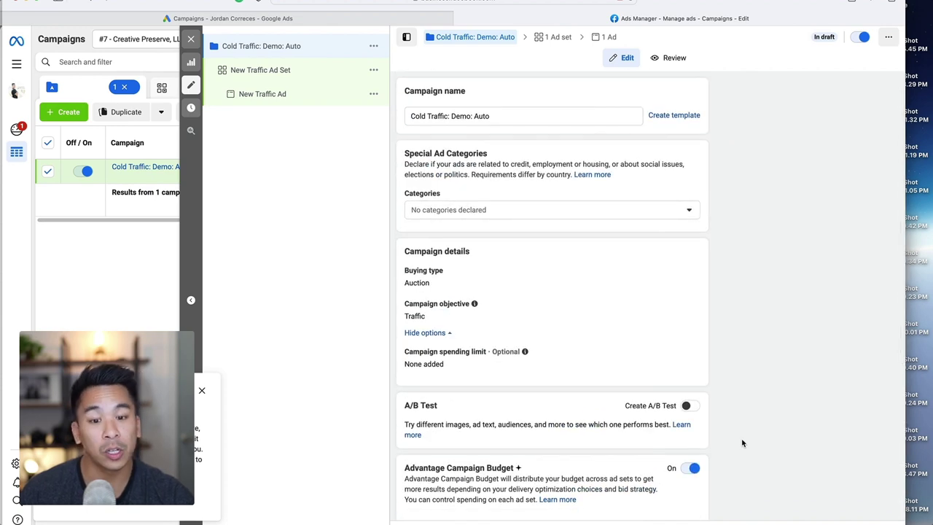
pyautogui.scroll(-5, 741, 442)
pyautogui.scroll(5, 741, 442)
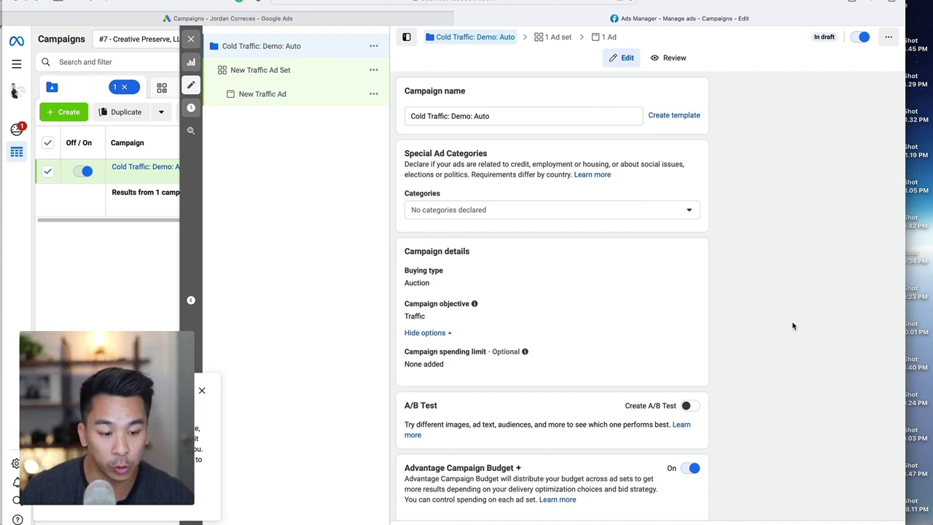
pyautogui.scroll(-4, 859, 438)
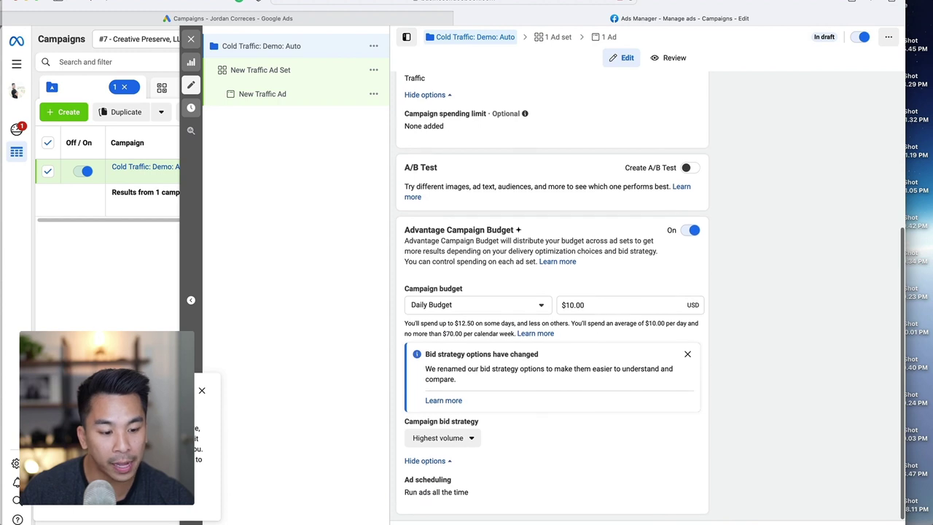
pyautogui.click(554, 36)
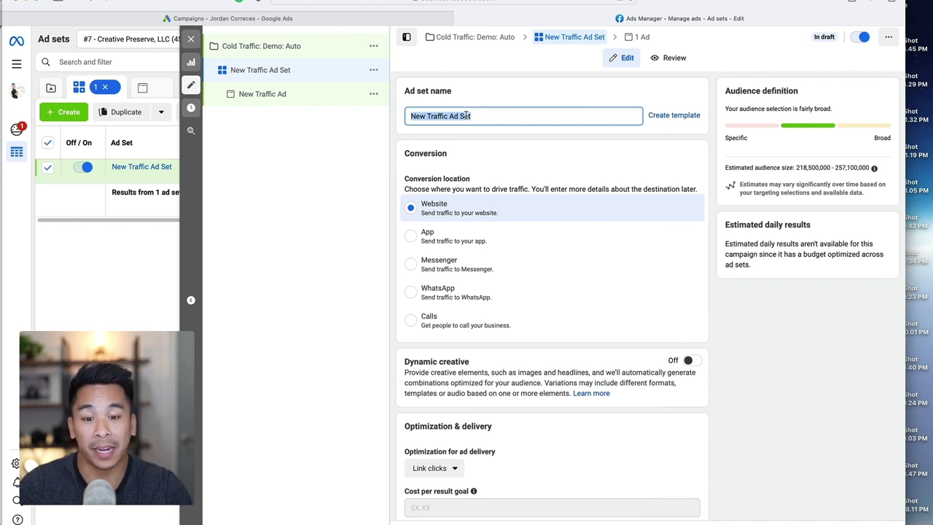
pyautogui.write('Audience V1')
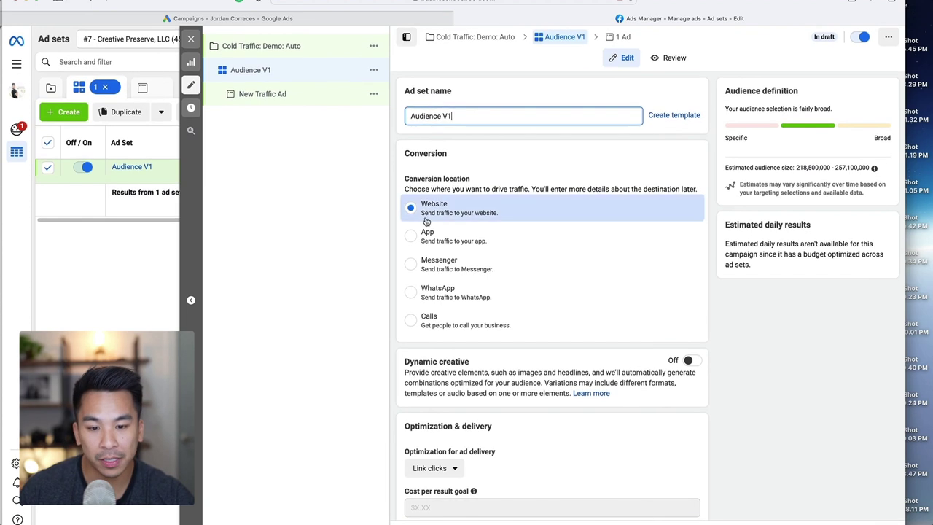
# Set the ad set's optimization for ad delivery to Landing Page Views.
pyautogui.scroll(-5, 451, 215)
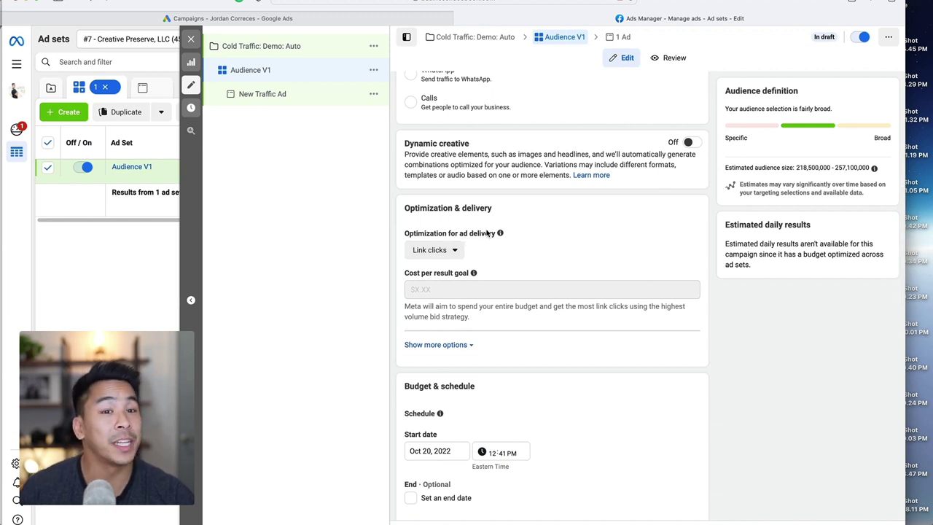
pyautogui.click(452, 250)
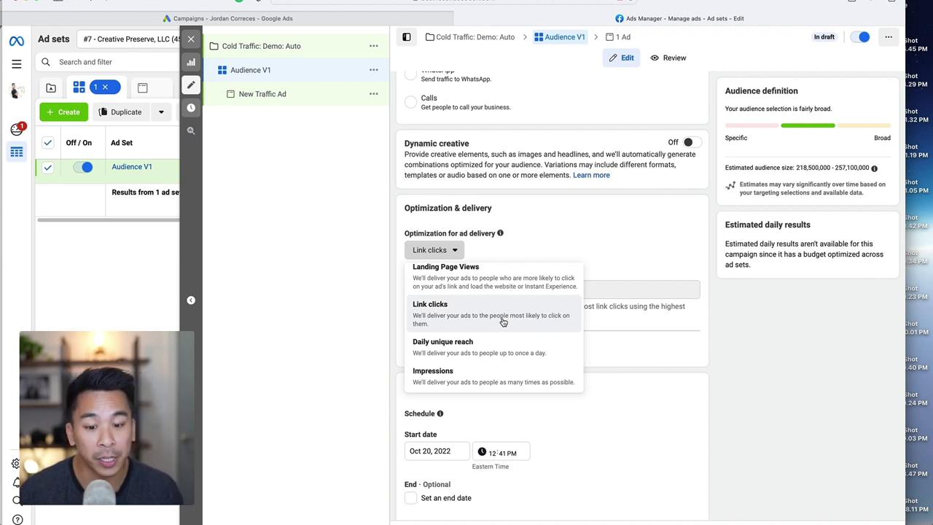
pyautogui.scroll(1, 503, 322)
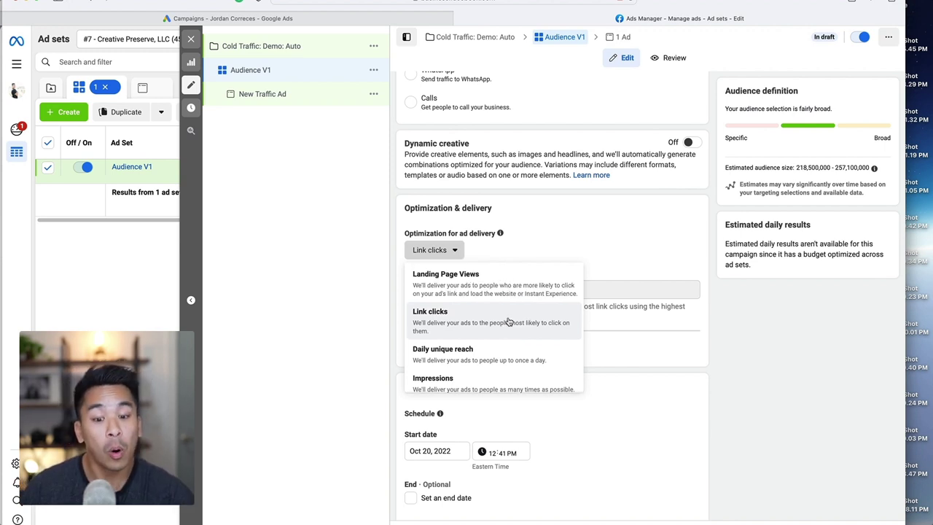
pyautogui.click(498, 281)
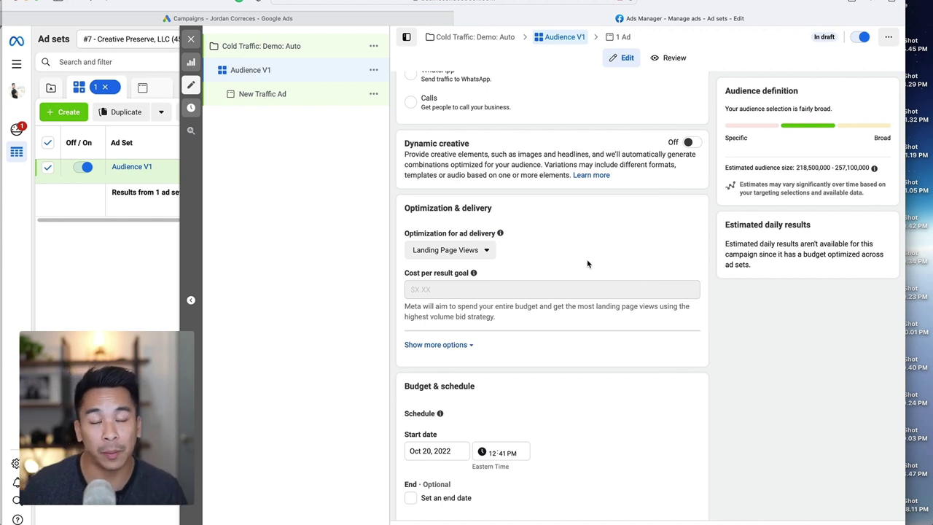
# Switch the ad delivery optimization to Link clicks and back to Landing Page Views.
pyautogui.click(481, 250)
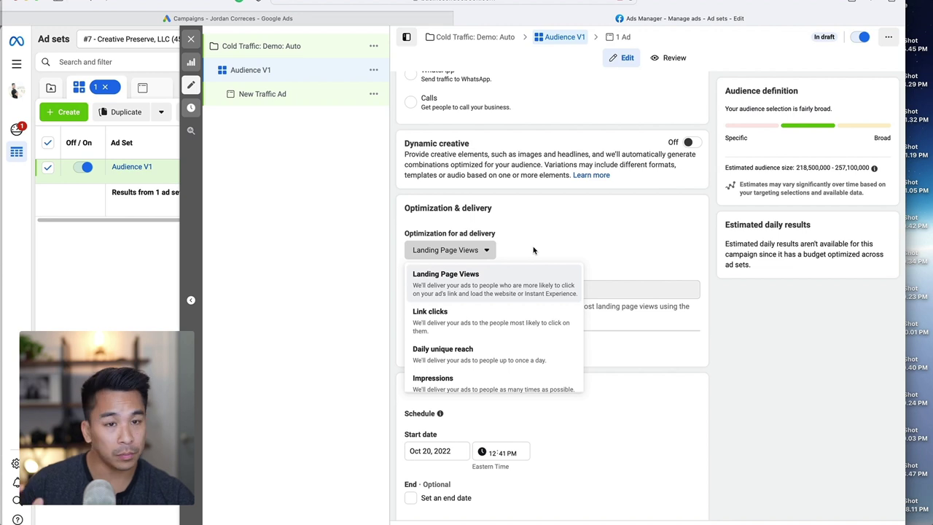
pyautogui.click(487, 330)
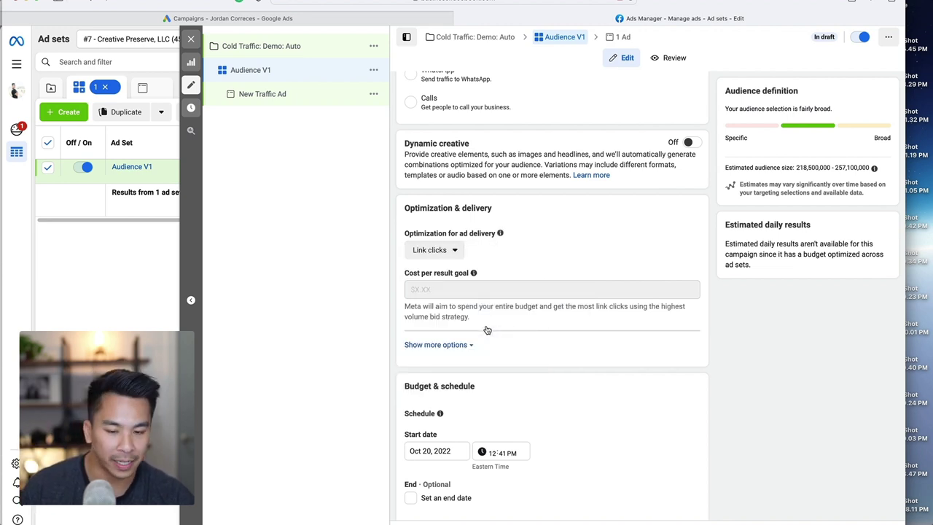
pyautogui.click(454, 250)
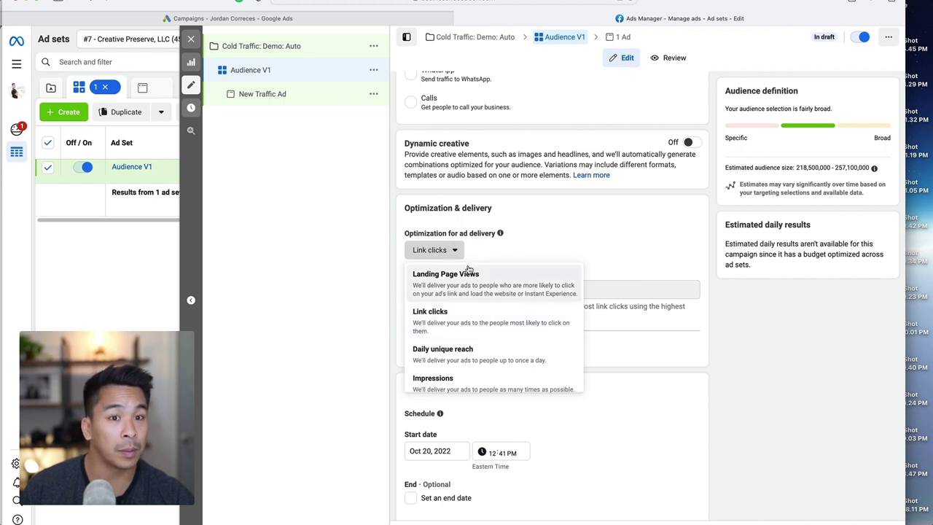
pyautogui.click(528, 274)
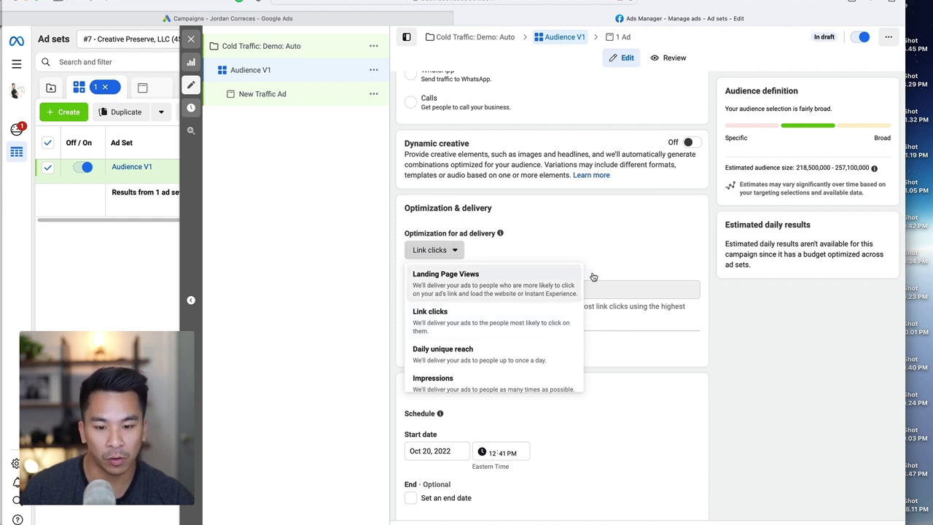
# Expand the additional optimization and delivery options to check when charges apply.
pyautogui.scroll(-1, 671, 295)
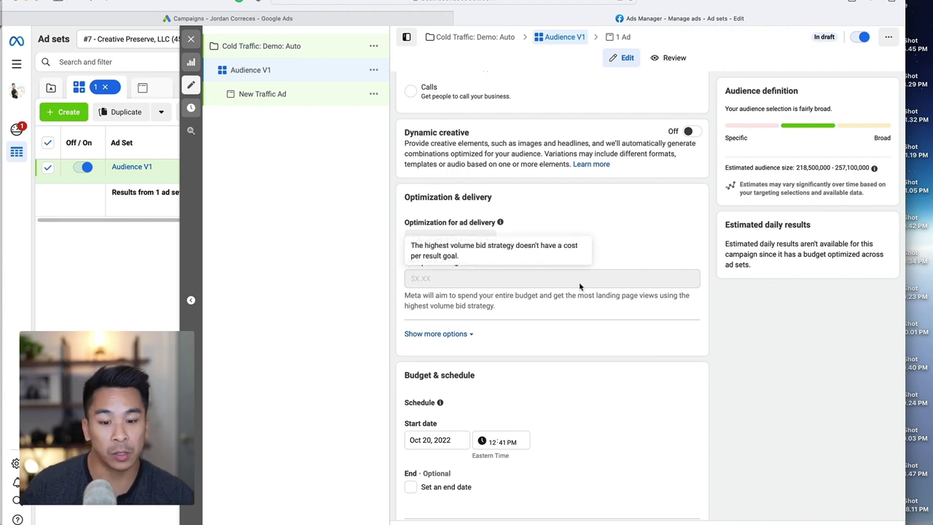
pyautogui.scroll(-3, 746, 393)
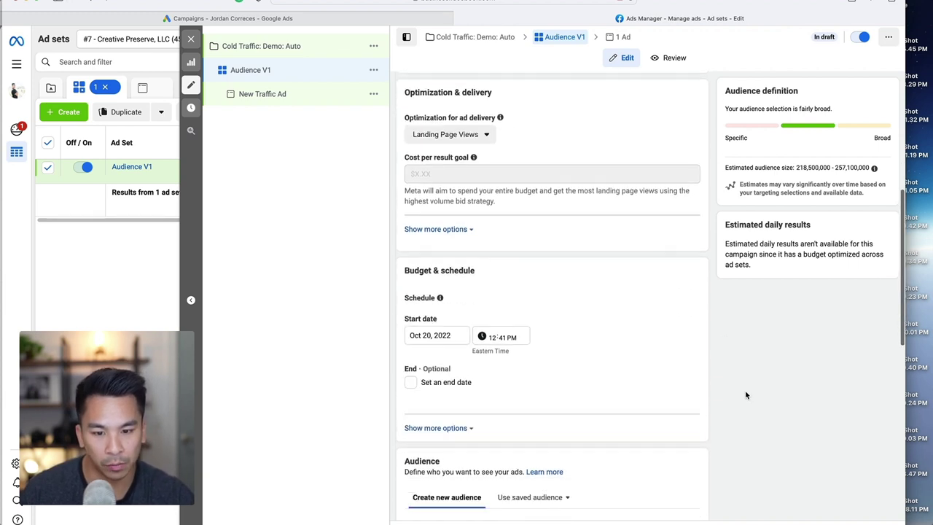
pyautogui.click(461, 226)
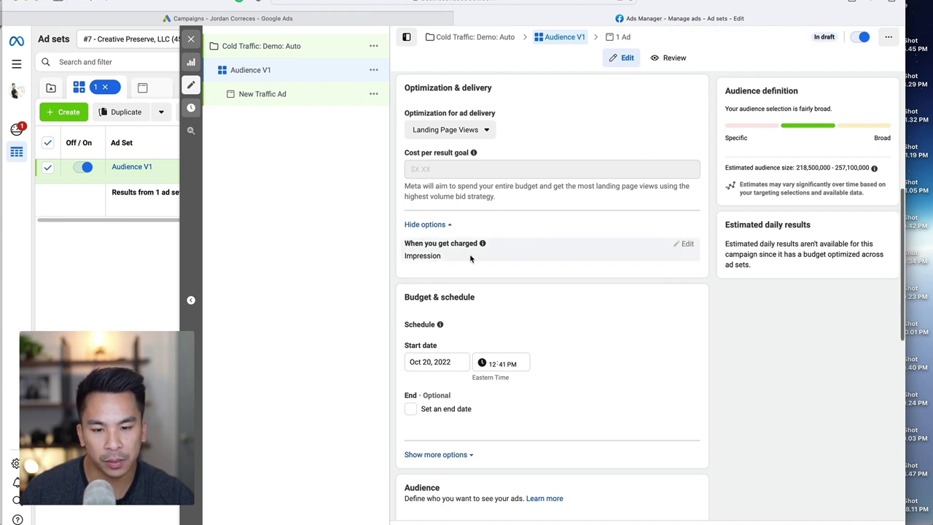
pyautogui.scroll(-1, 473, 248)
pyautogui.scroll(-3, 455, 177)
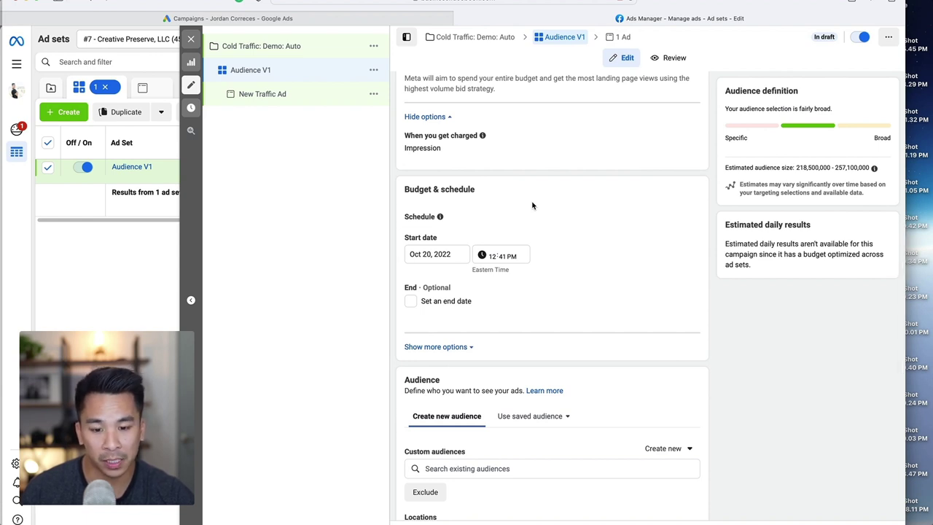
# Review the ad set's schedule, leaving the end date unset, and expand its additional options to check the spend limits.
pyautogui.scroll(-2, 532, 206)
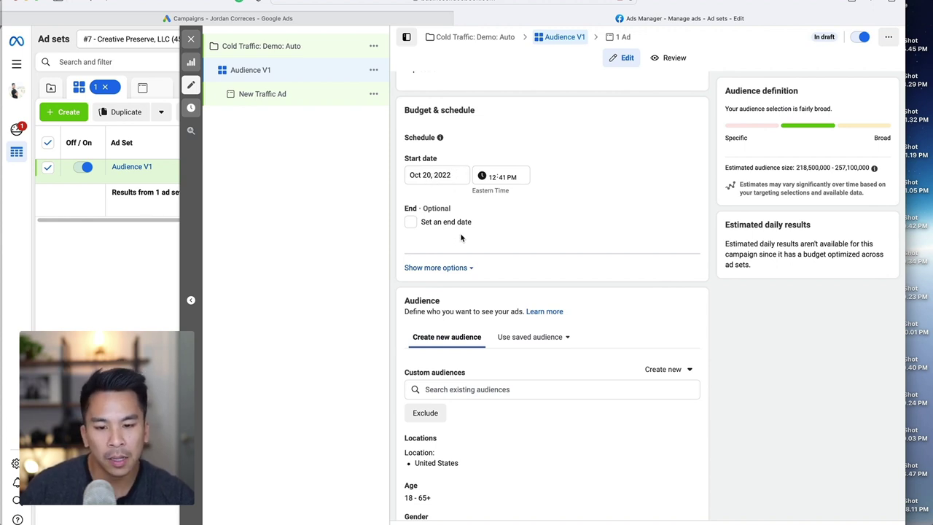
pyautogui.click(413, 228)
pyautogui.click(413, 227)
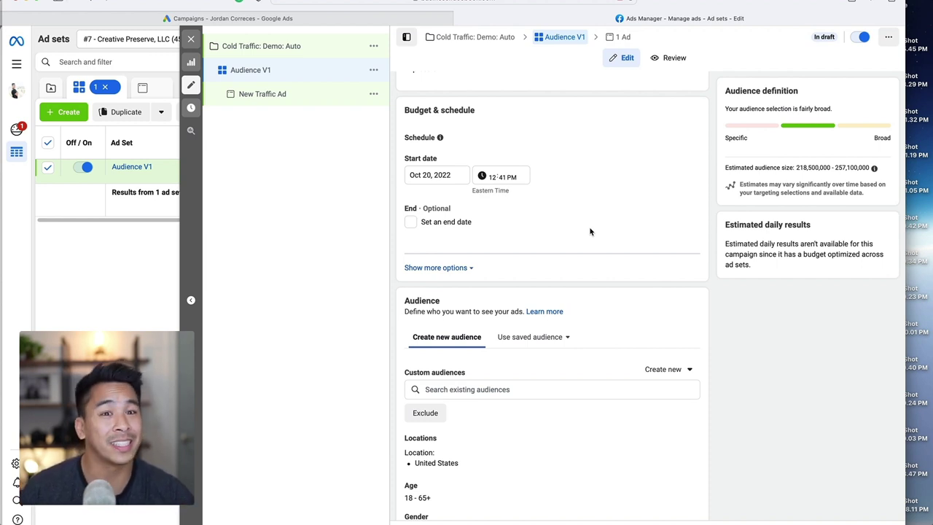
pyautogui.scroll(-2, 591, 232)
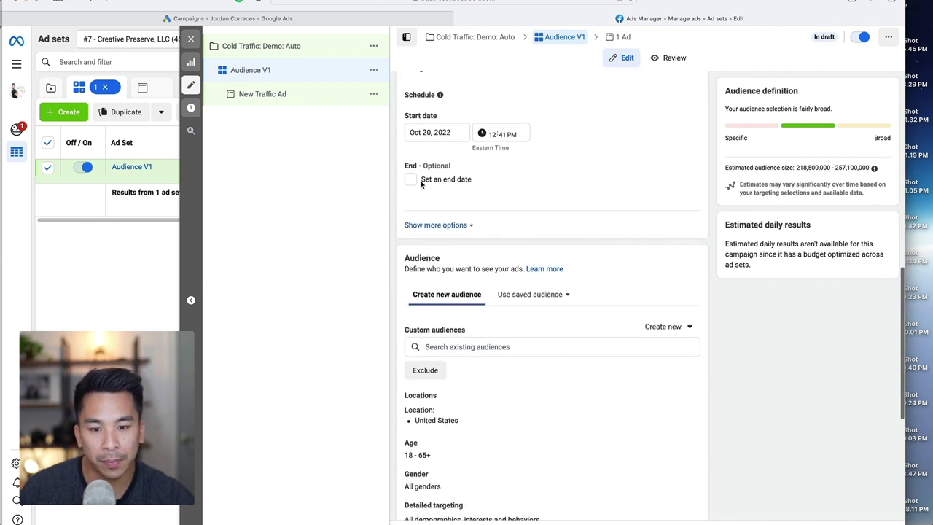
pyautogui.scroll(-2, 542, 194)
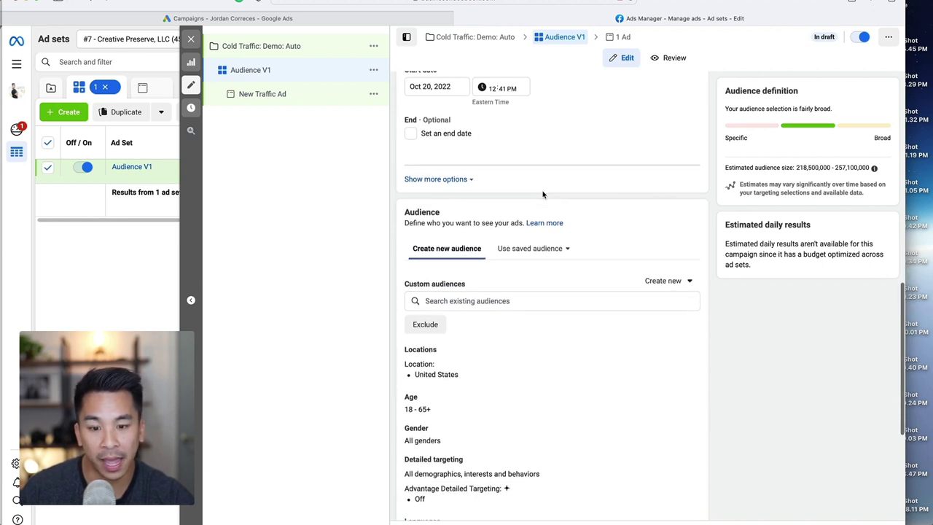
pyautogui.scroll(-2, 543, 191)
pyautogui.scroll(2, 470, 120)
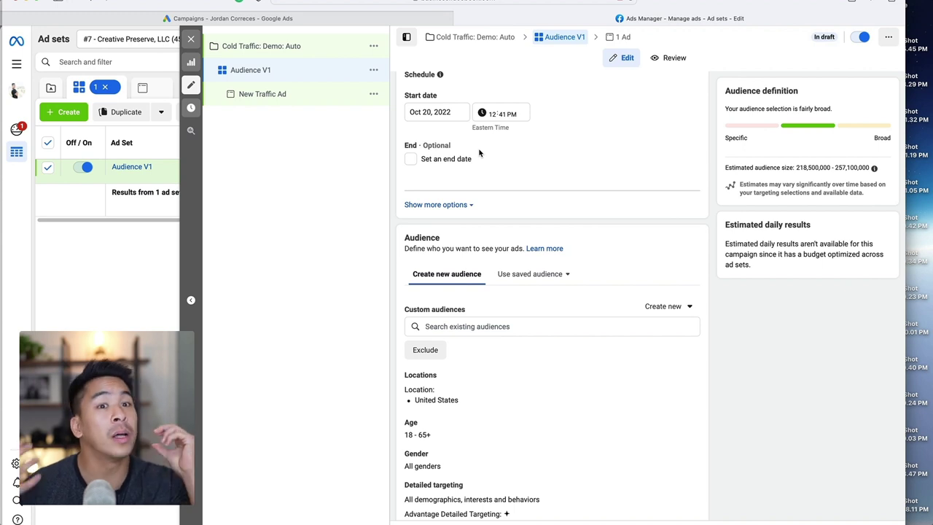
pyautogui.scroll(-2, 479, 153)
pyautogui.click(444, 109)
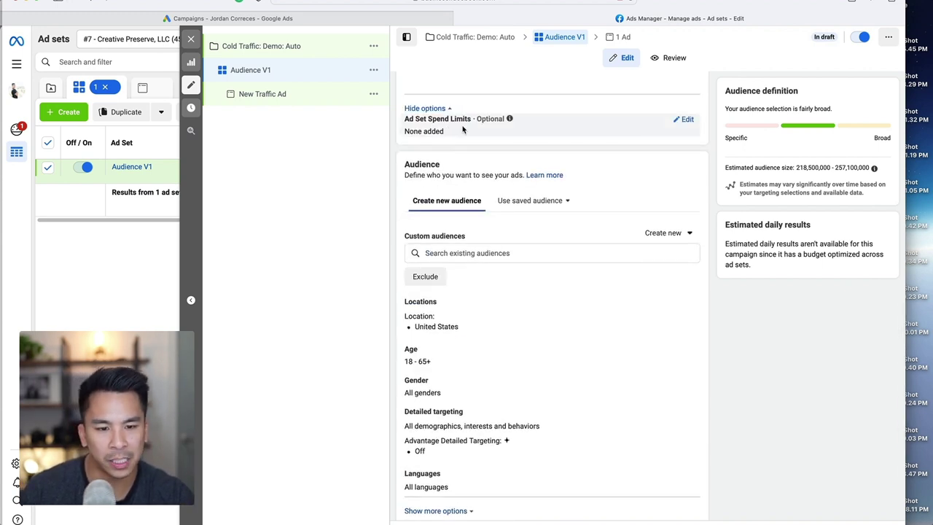
# Edit the new audience's locations and remove United States.
pyautogui.scroll(-1, 482, 136)
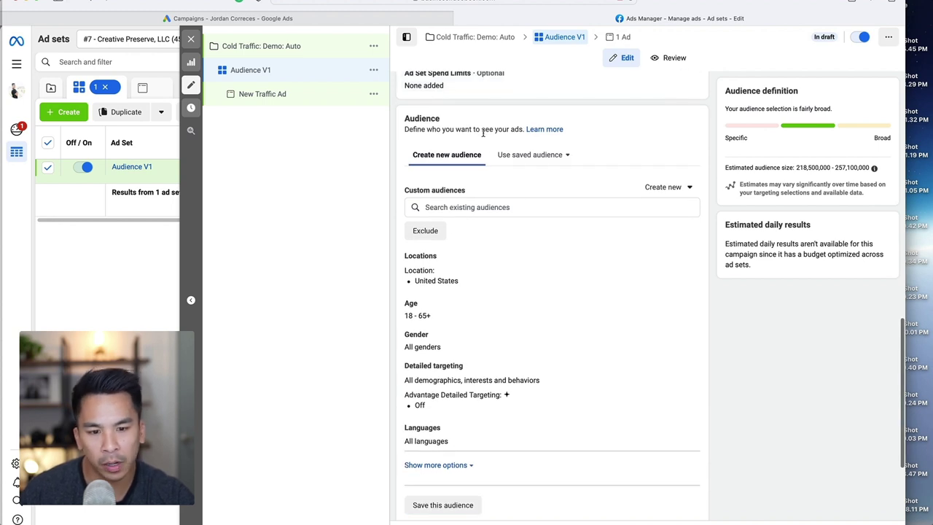
pyautogui.scroll(-1, 494, 160)
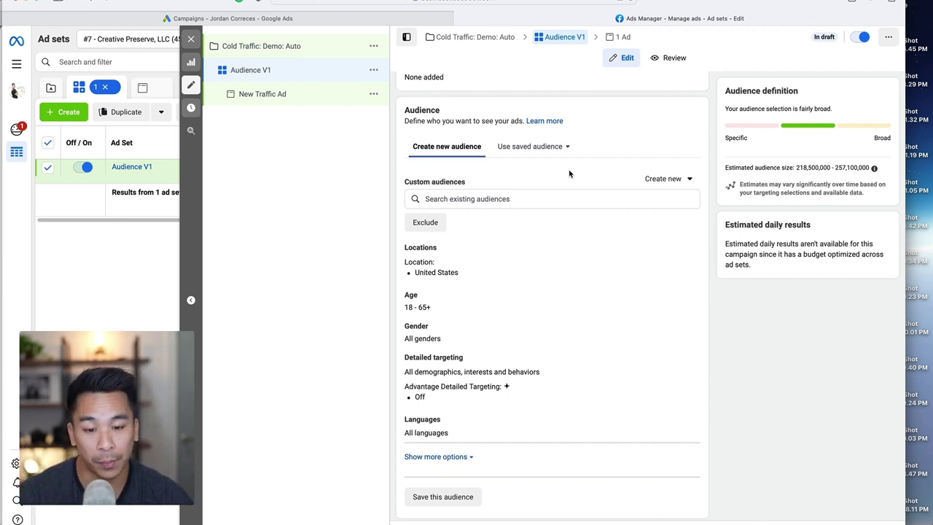
pyautogui.scroll(-2, 472, 193)
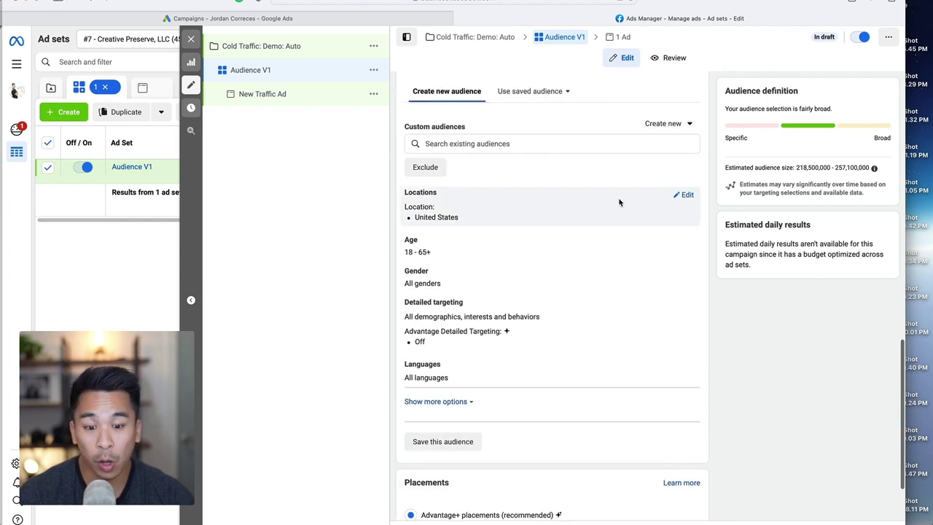
pyautogui.click(686, 196)
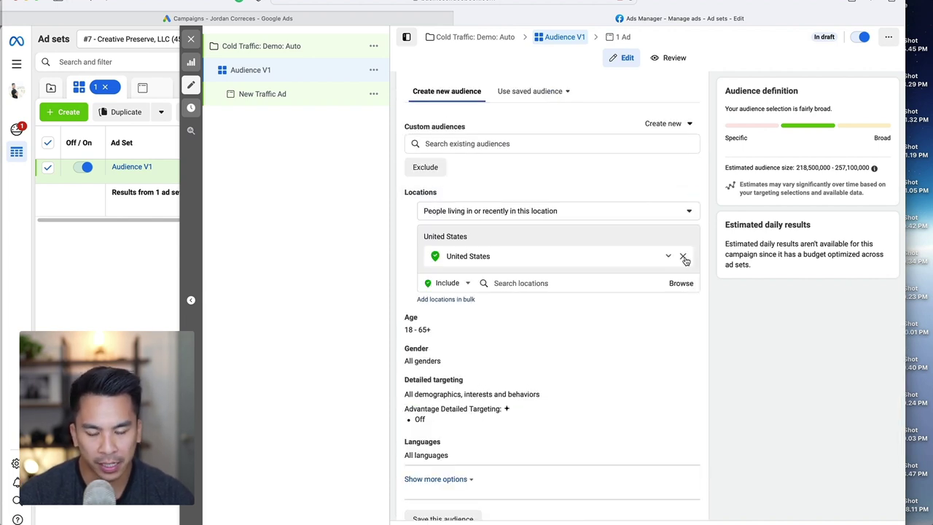
pyautogui.click(684, 258)
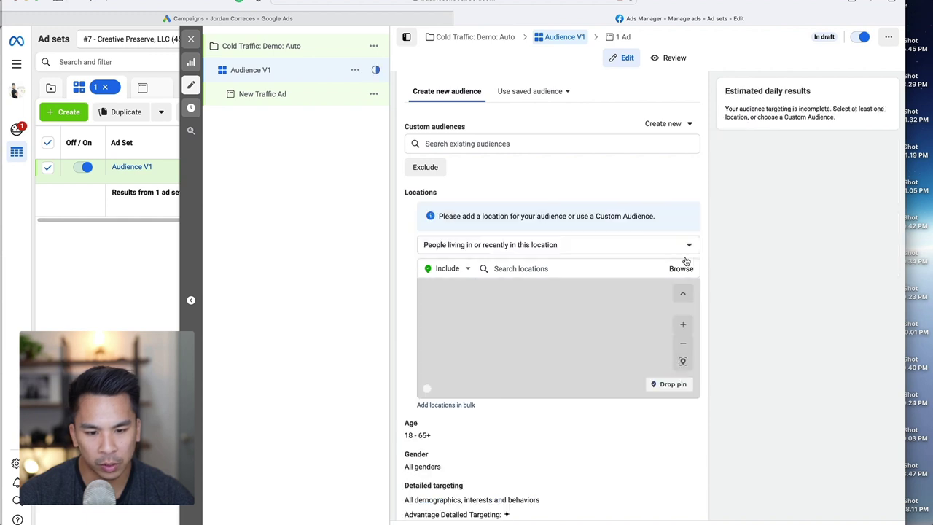
# Add Chattanooga, Tennessee as an included location for the audience.
pyautogui.click(532, 268)
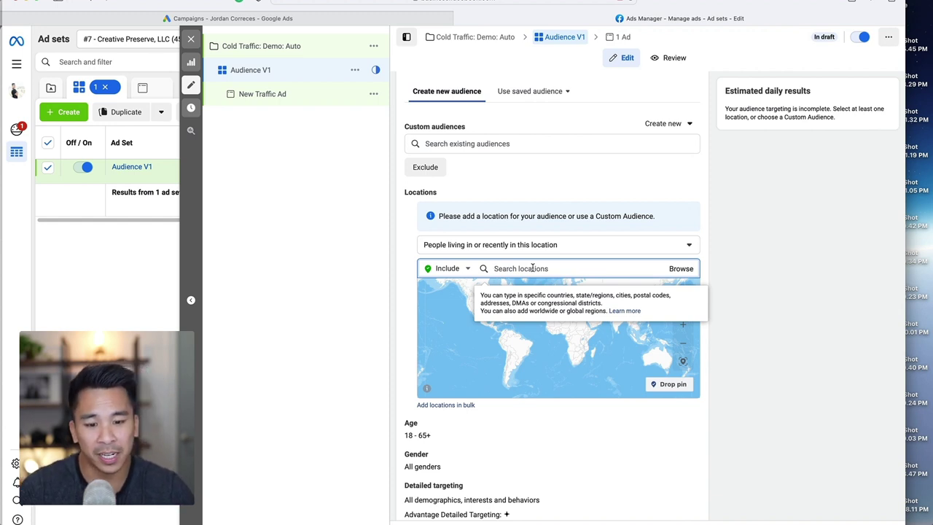
pyautogui.write('Colse')
pyautogui.press('BackSpace')
pyautogui.press('BackSpace')
pyautogui.press('BackSpace')
pyautogui.press('BackSpace')
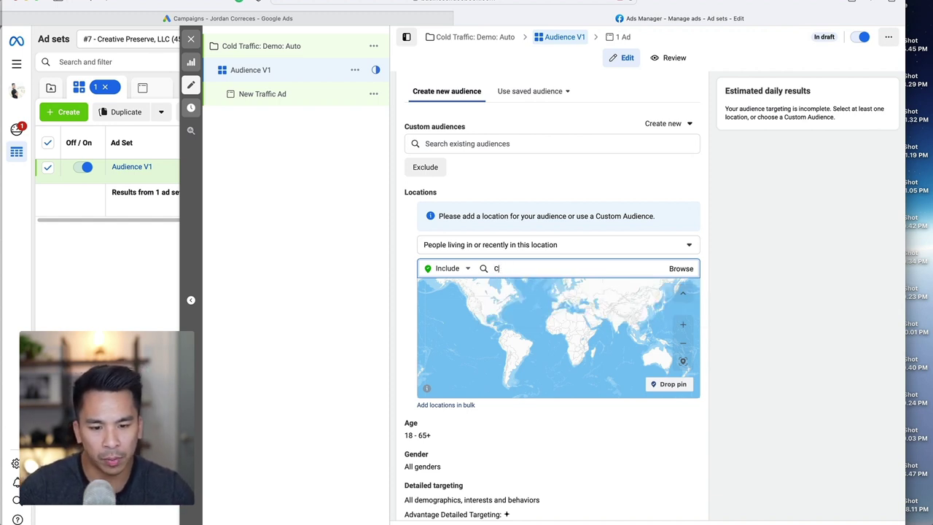
pyautogui.write('hattanooga')
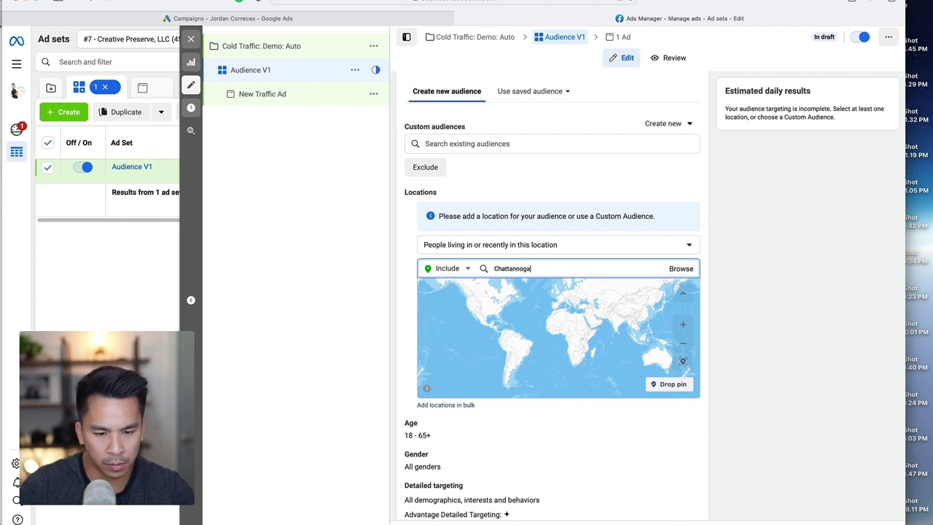
pyautogui.write(', tn')
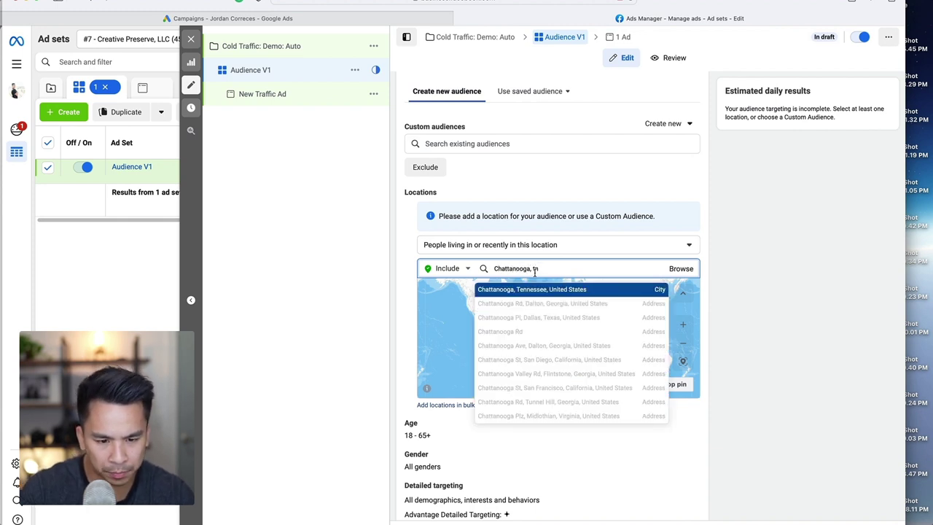
pyautogui.click(540, 292)
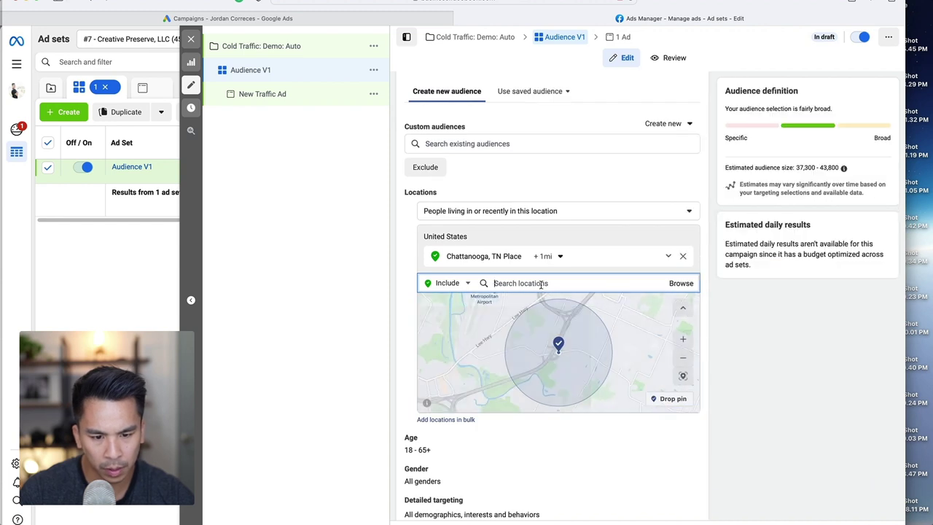
# Set the targeting radius around Chattanooga to 50 miles.
pyautogui.click(561, 256)
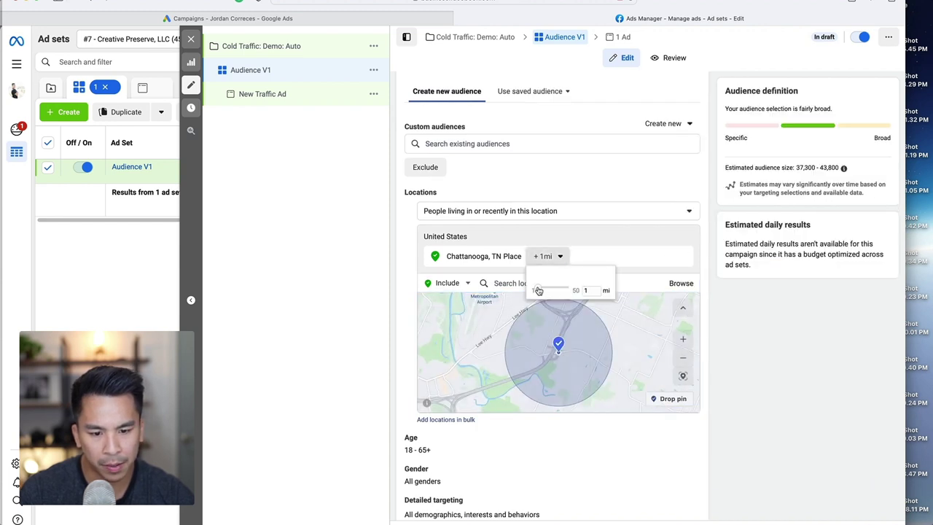
pyautogui.moveTo(536, 290); pyautogui.dragTo(587, 291)
pyautogui.click(758, 332)
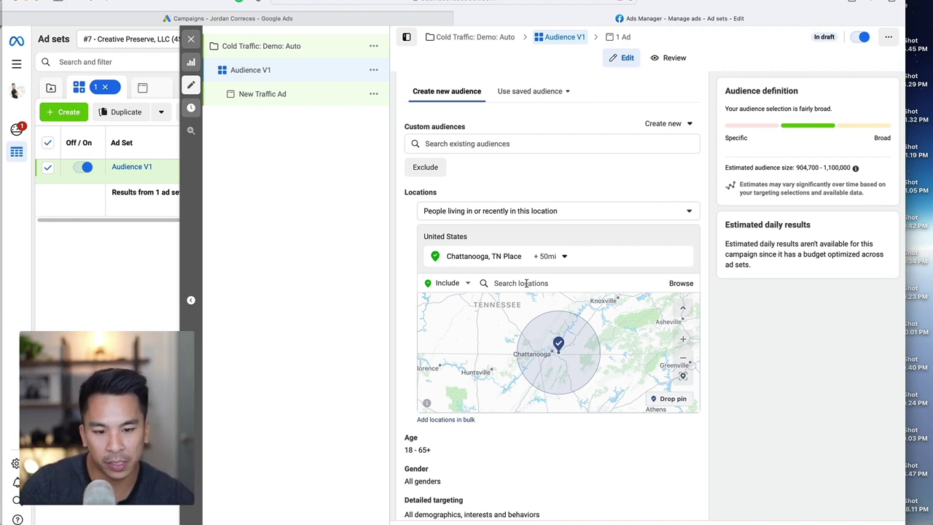
# Add McGhee Tyson Airport Knoxville, TN as an included location with a 50-mile radius.
pyautogui.click(526, 283)
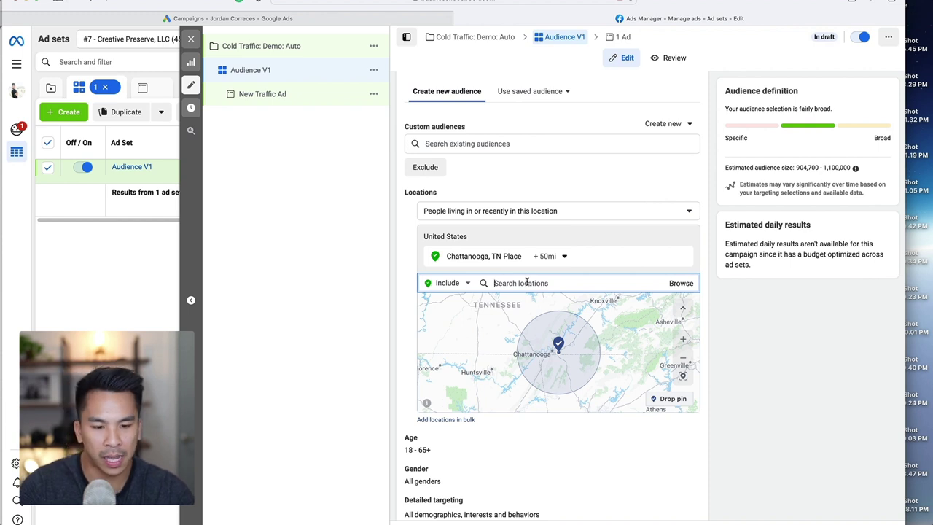
pyautogui.write('knoxvi')
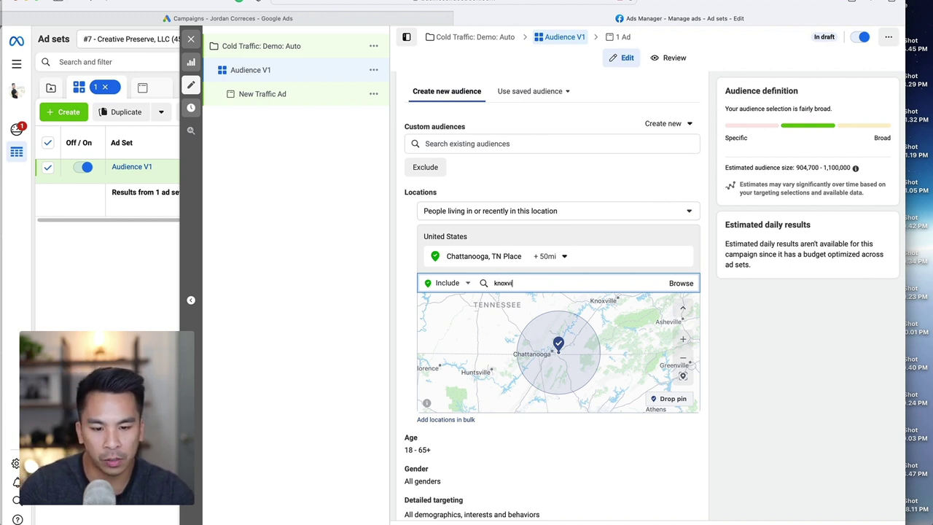
pyautogui.write('lle')
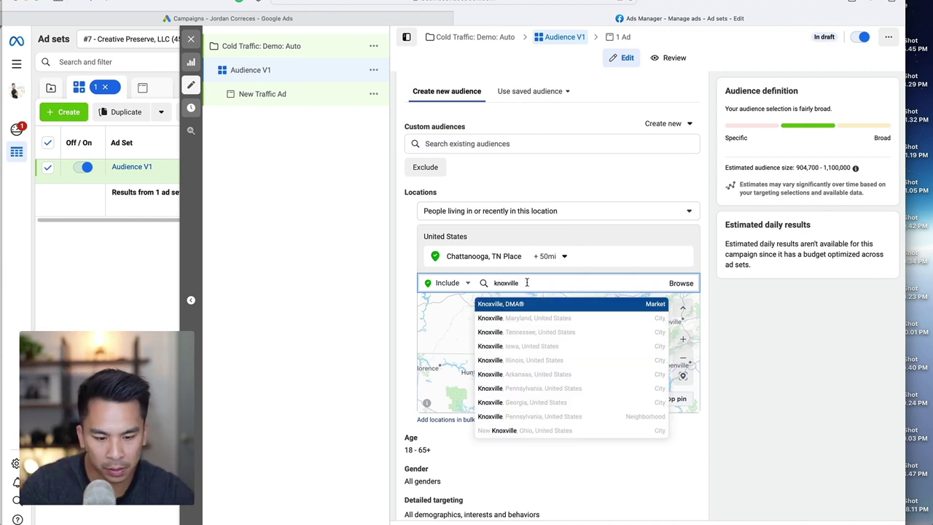
pyautogui.write(', tn')
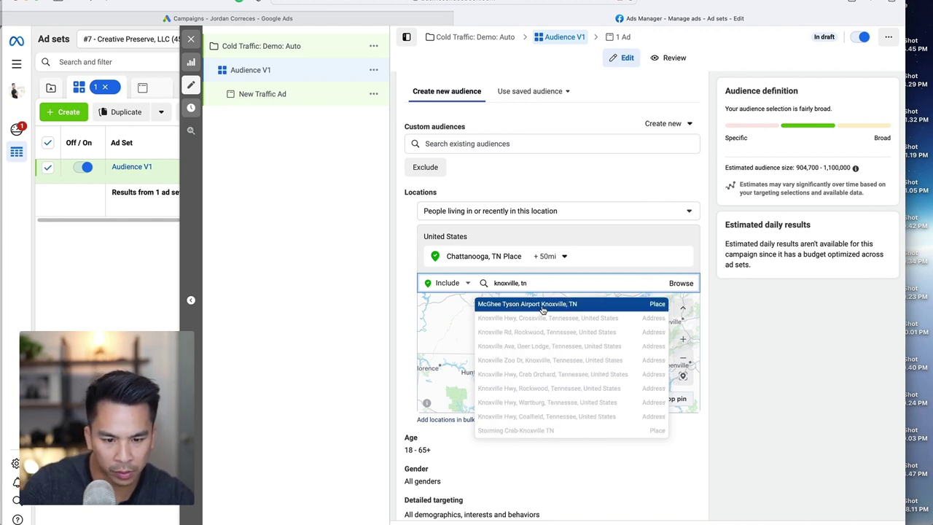
pyautogui.click(542, 309)
pyautogui.click(622, 282)
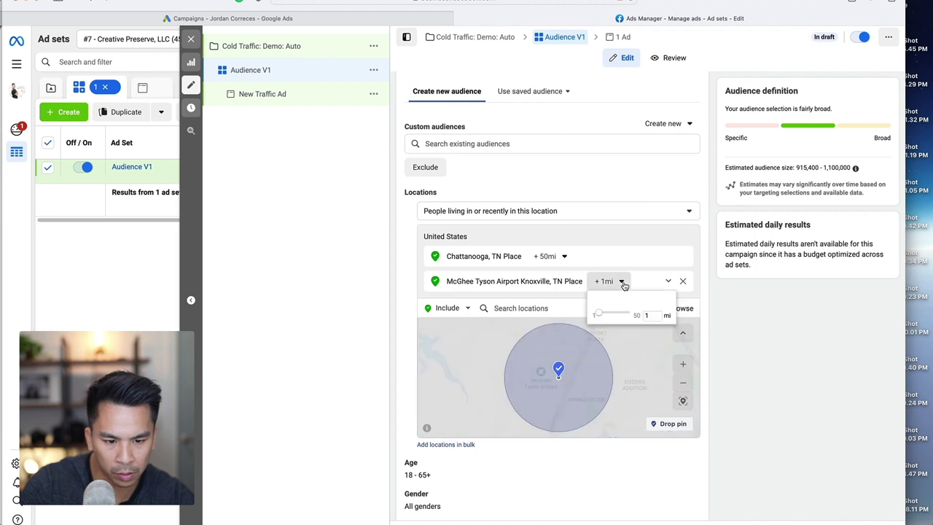
pyautogui.moveTo(598, 314); pyautogui.dragTo(631, 314)
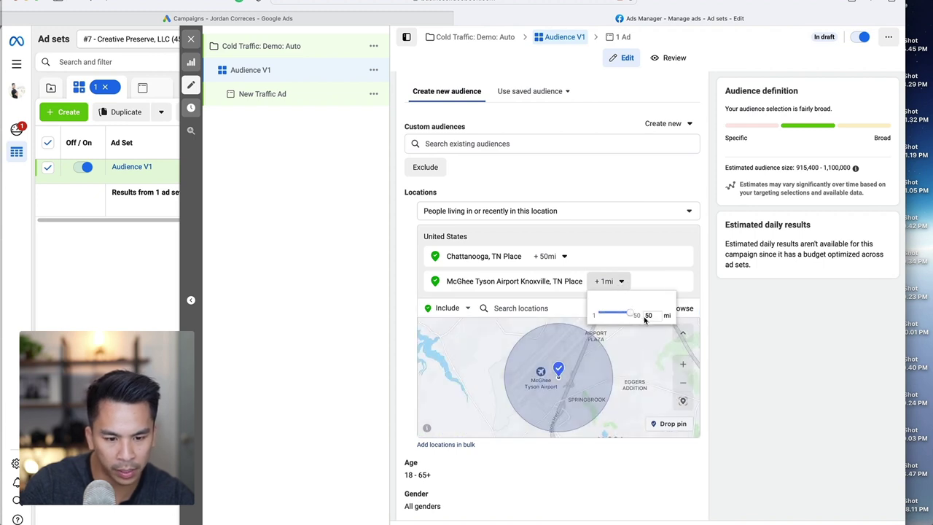
# Add the city of Atlanta, Georgia as an included location with a 50-mile radius.
pyautogui.click(542, 308)
pyautogui.write('atlanta')
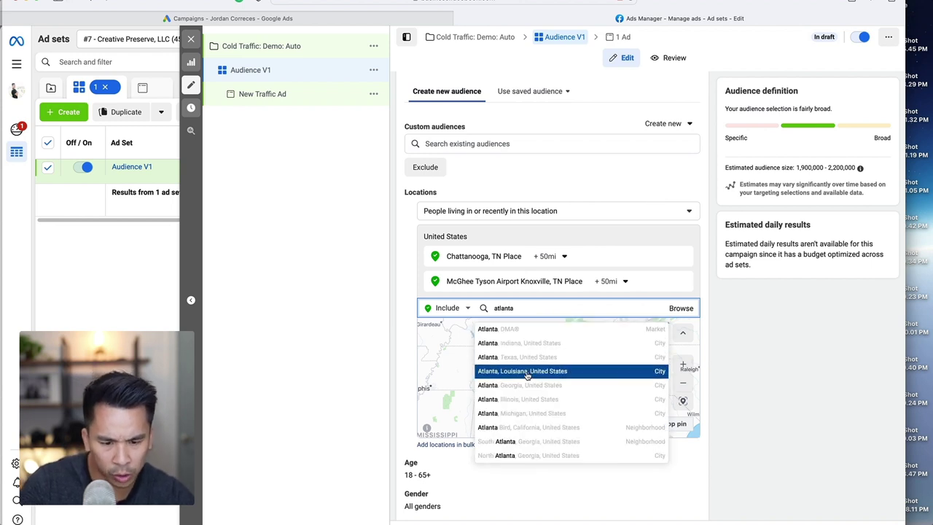
pyautogui.click(527, 385)
pyautogui.click(555, 257)
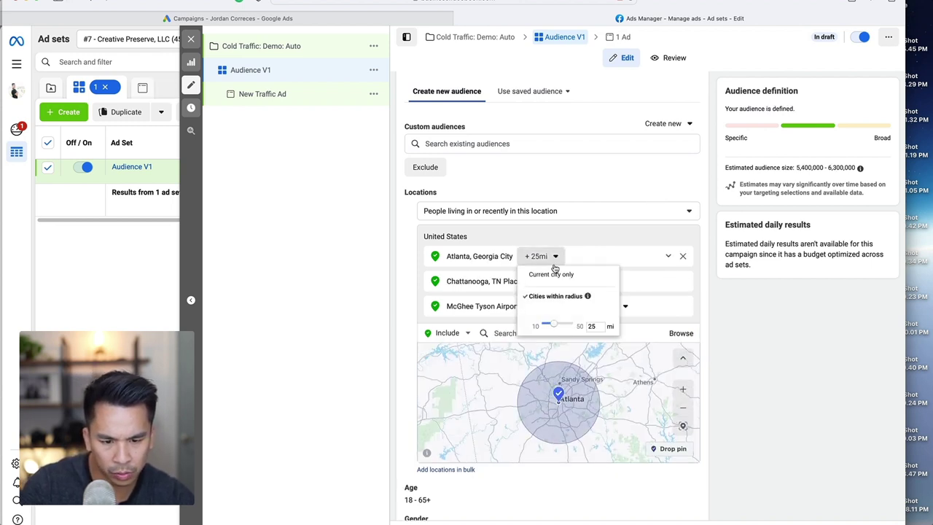
# Add the city of Nashville, Tennessee as an included location with a 50-mile radius.
pyautogui.click(520, 333)
pyautogui.write('nashville')
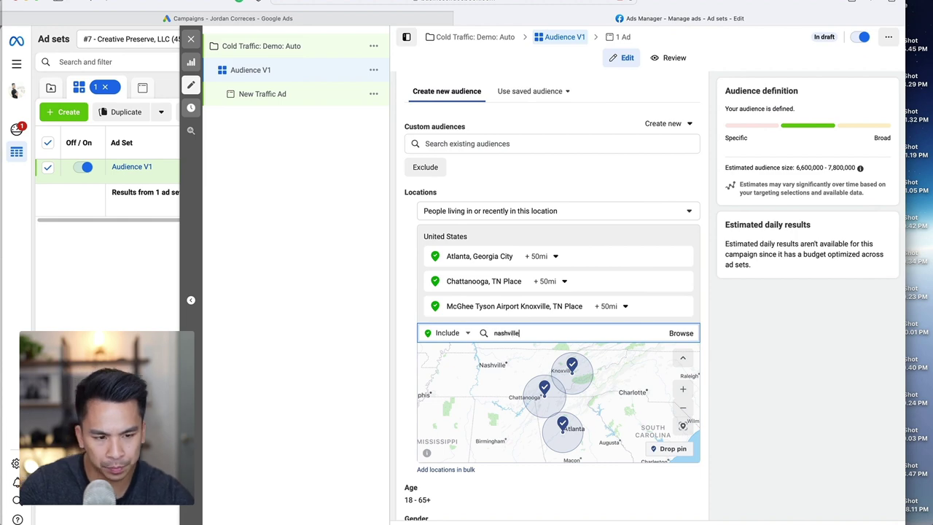
pyautogui.click(528, 411)
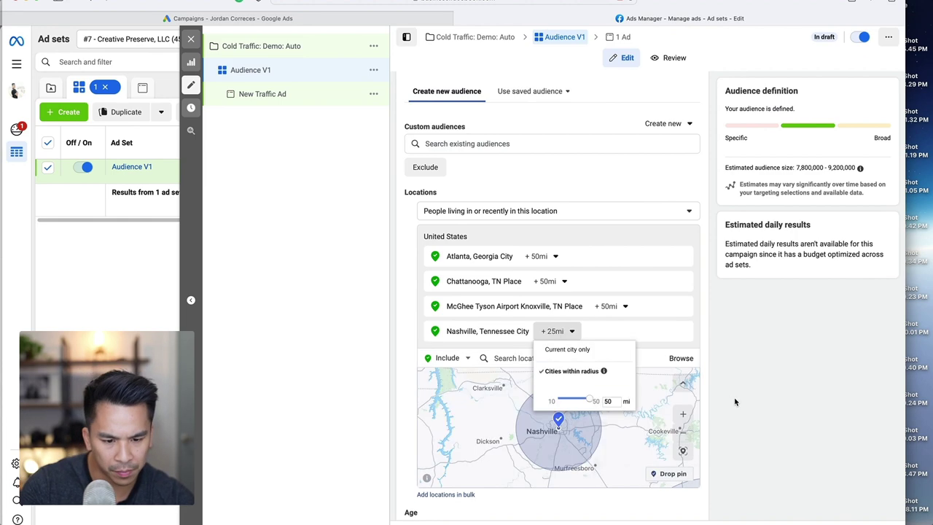
pyautogui.click(733, 400)
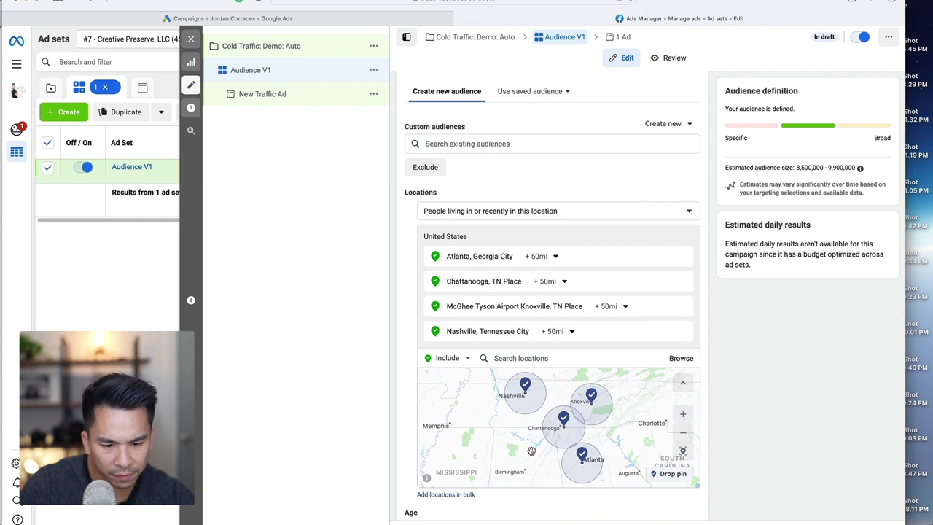
# Add the city of Huntsville, Alabama as an included location with a 50-mile radius.
pyautogui.click(682, 415)
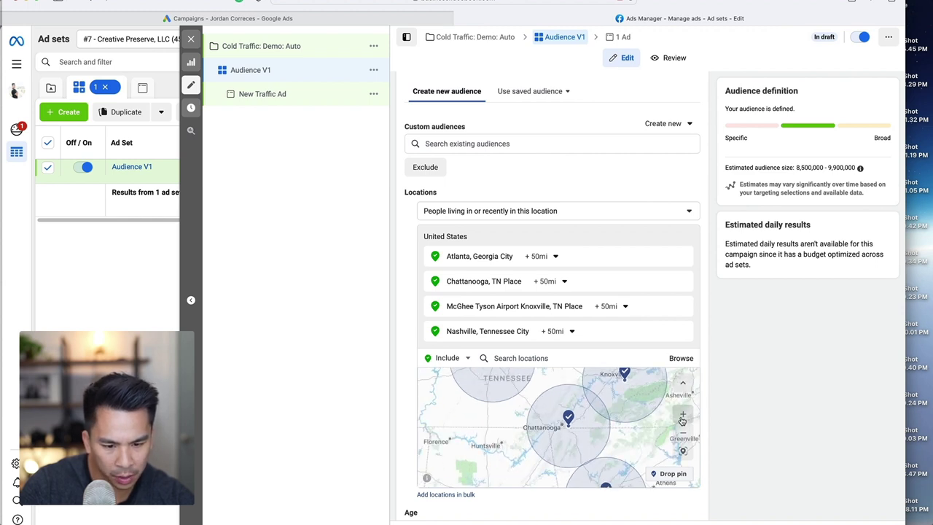
pyautogui.click(682, 415)
pyautogui.moveTo(554, 426); pyautogui.dragTo(581, 406)
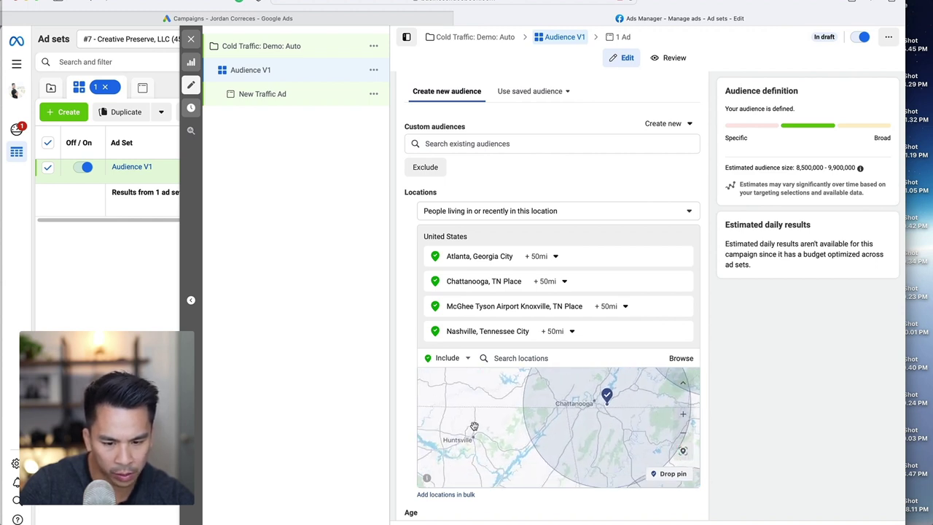
pyautogui.click(521, 358)
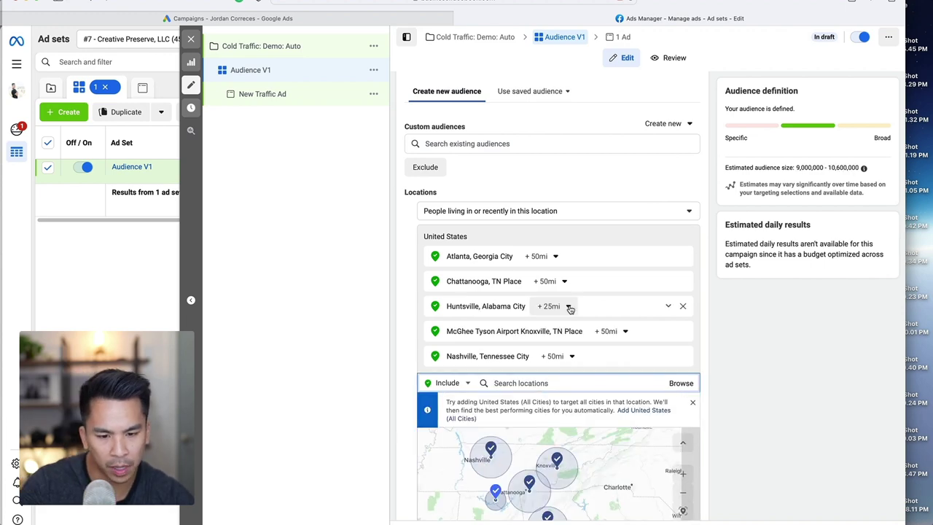
pyautogui.click(567, 307)
pyautogui.click(631, 462)
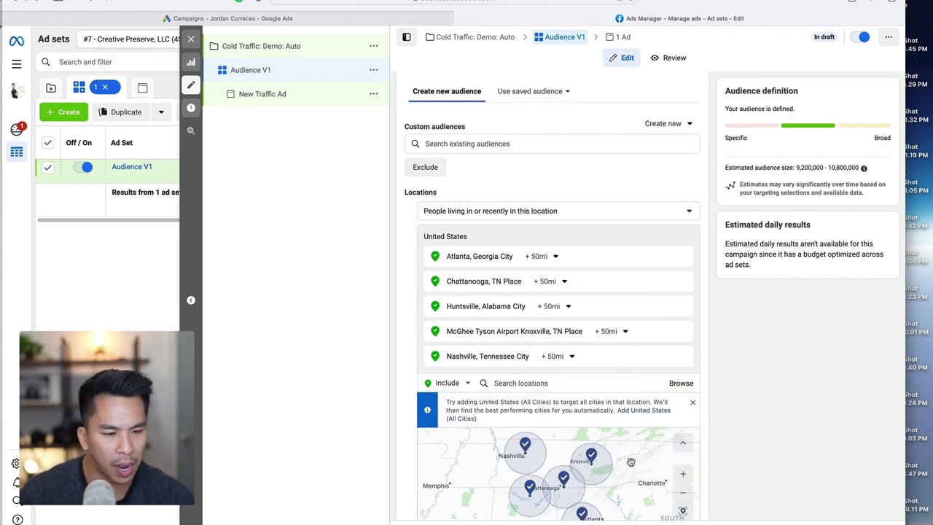
# Set the audience's age range to 21 through 45.
pyautogui.scroll(-1, 714, 442)
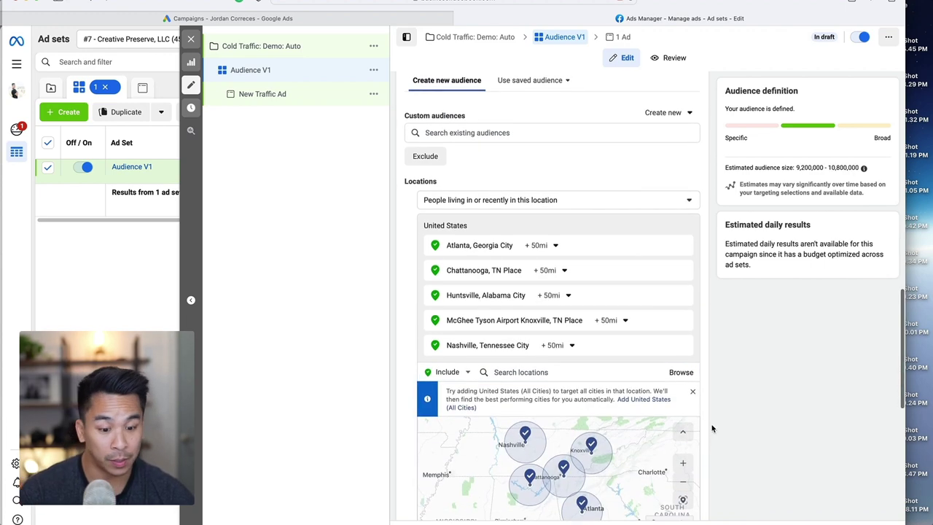
pyautogui.scroll(-3, 712, 430)
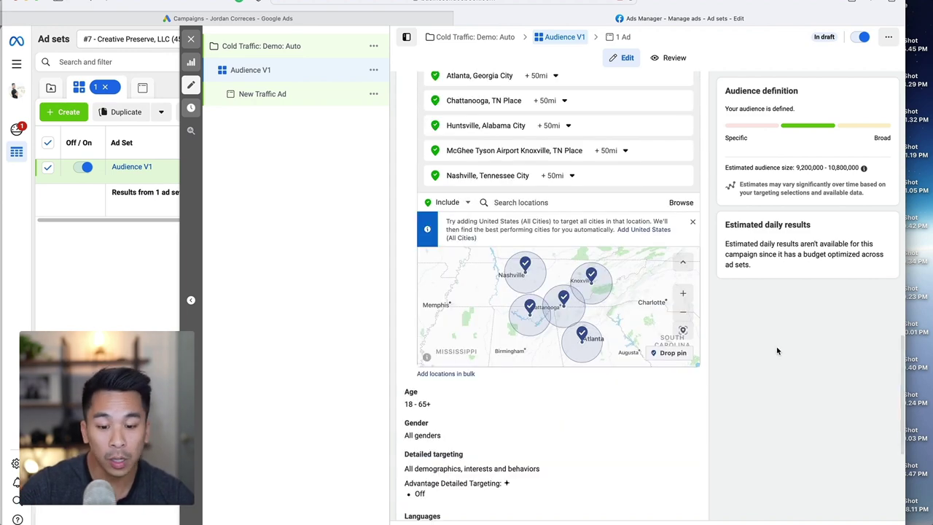
pyautogui.scroll(-1, 776, 350)
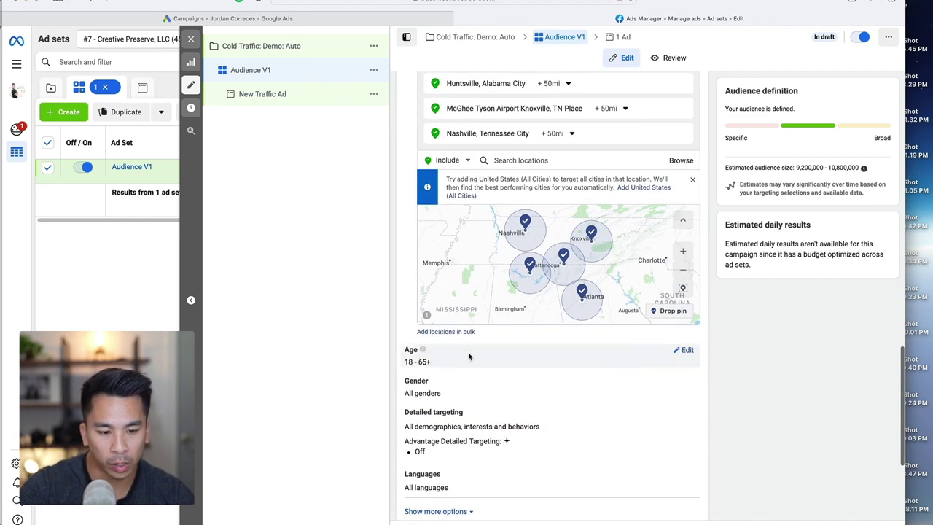
pyautogui.click(683, 350)
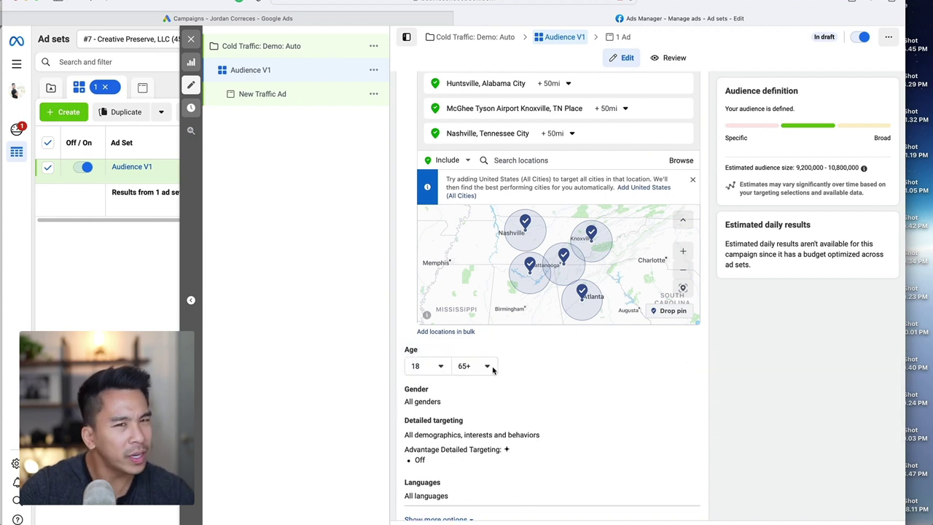
pyautogui.click(440, 368)
pyautogui.scroll(-2, 425, 459)
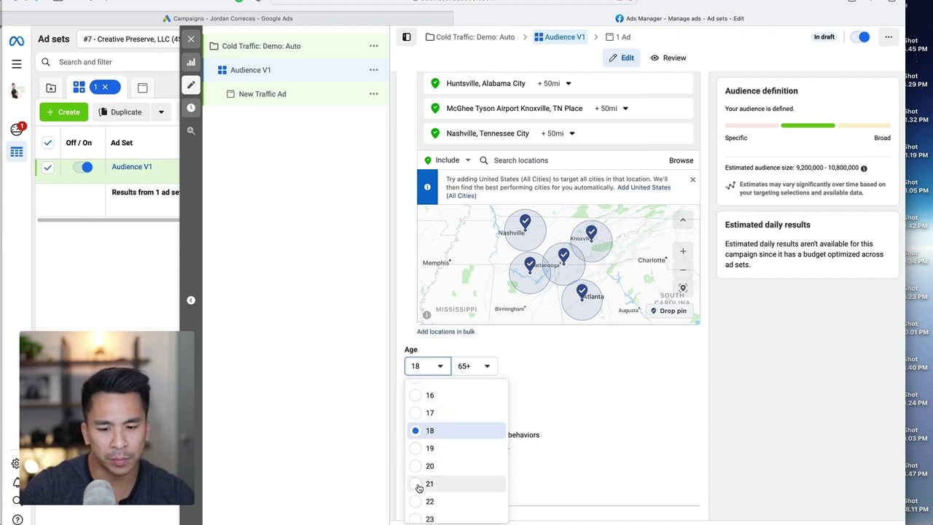
pyautogui.click(427, 484)
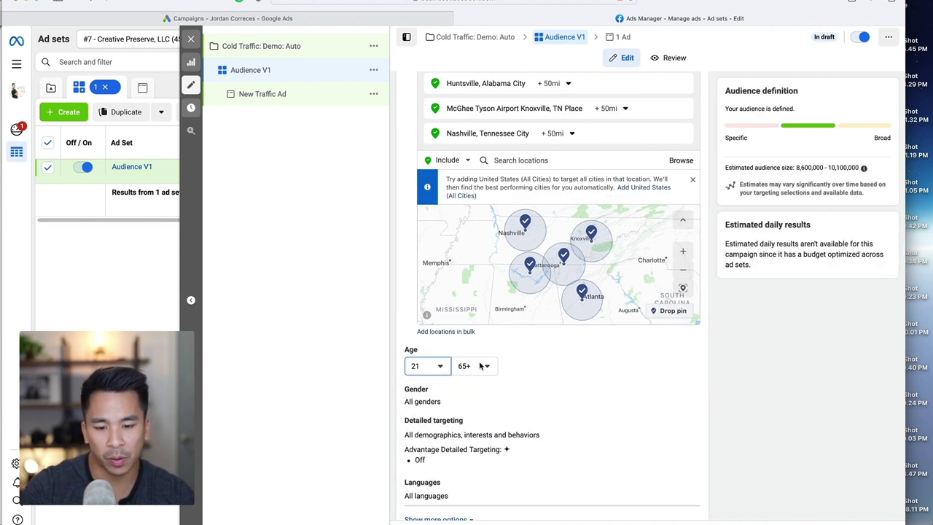
pyautogui.click(484, 367)
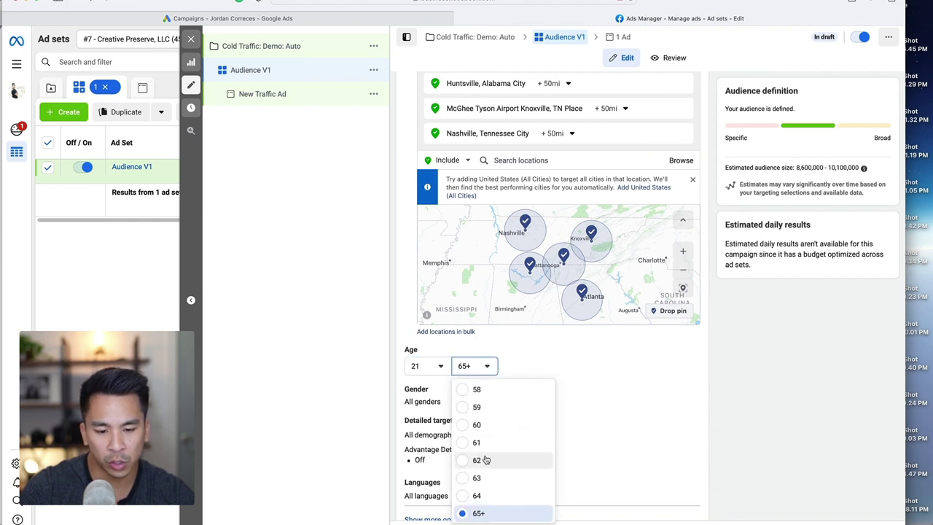
pyautogui.scroll(3, 486, 459)
pyautogui.scroll(5, 486, 459)
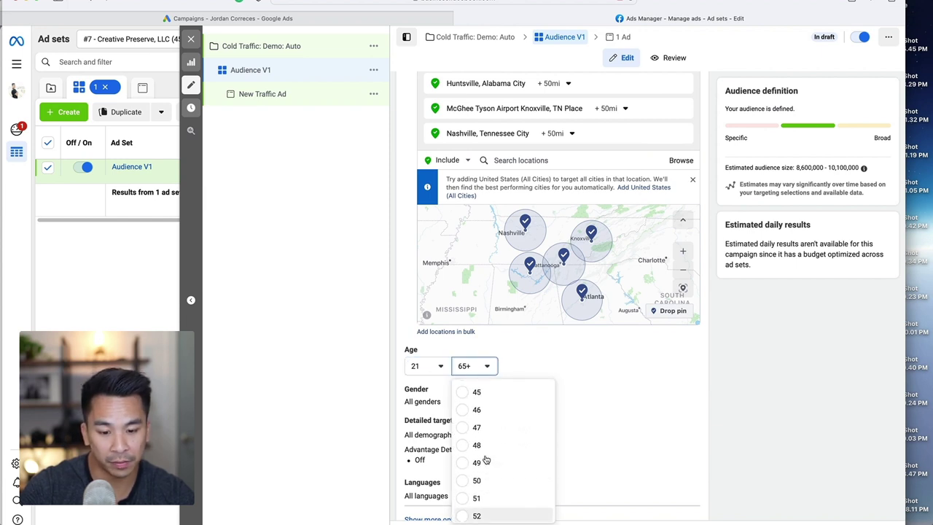
pyautogui.click(470, 415)
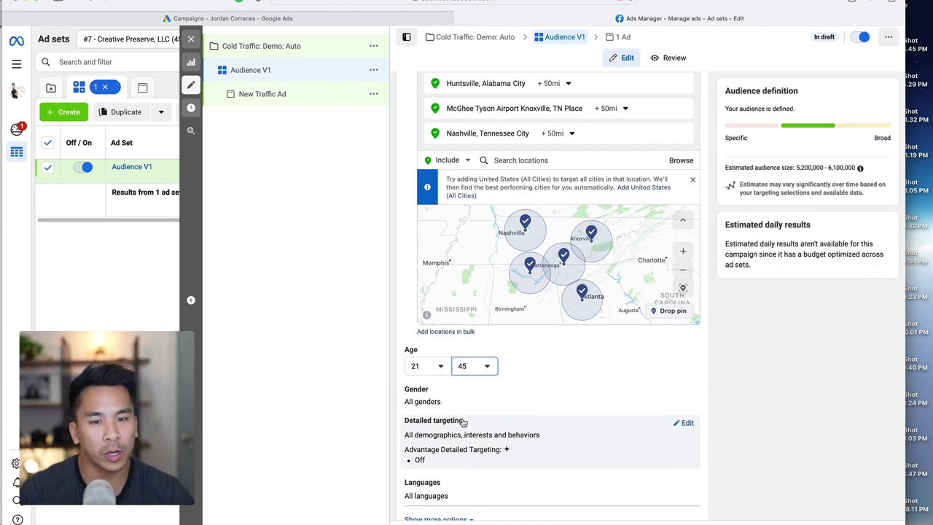
# Open the audience's gender options for review, keeping All selected.
pyautogui.moveTo(468, 420)
pyautogui.scroll(-1, 722, 411)
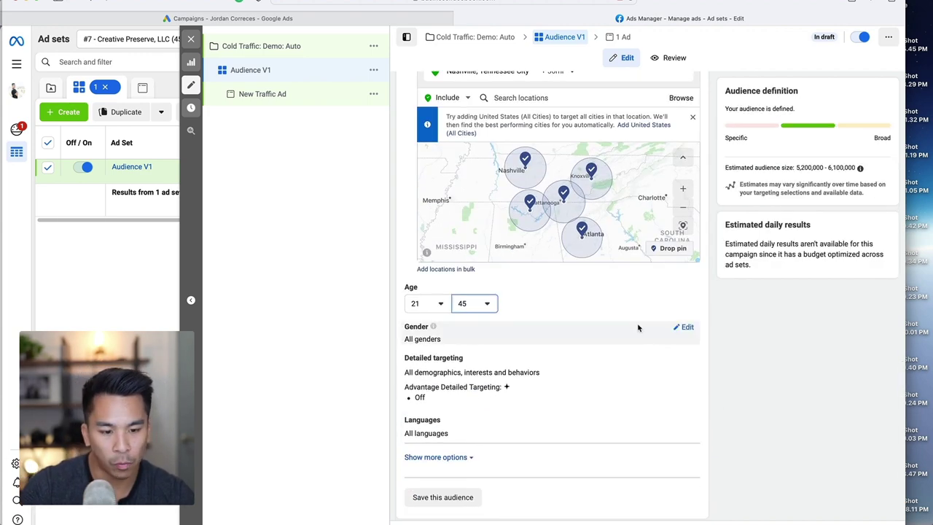
pyautogui.click(695, 329)
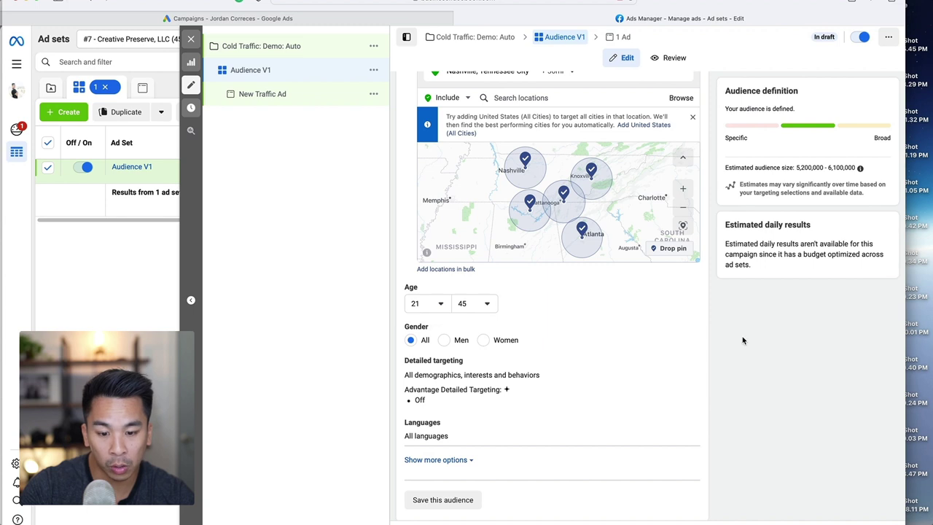
# Add the relationship status Engaged to the audience's included detailed targeting.
pyautogui.click(690, 367)
pyautogui.scroll(-1, 579, 376)
pyautogui.click(491, 334)
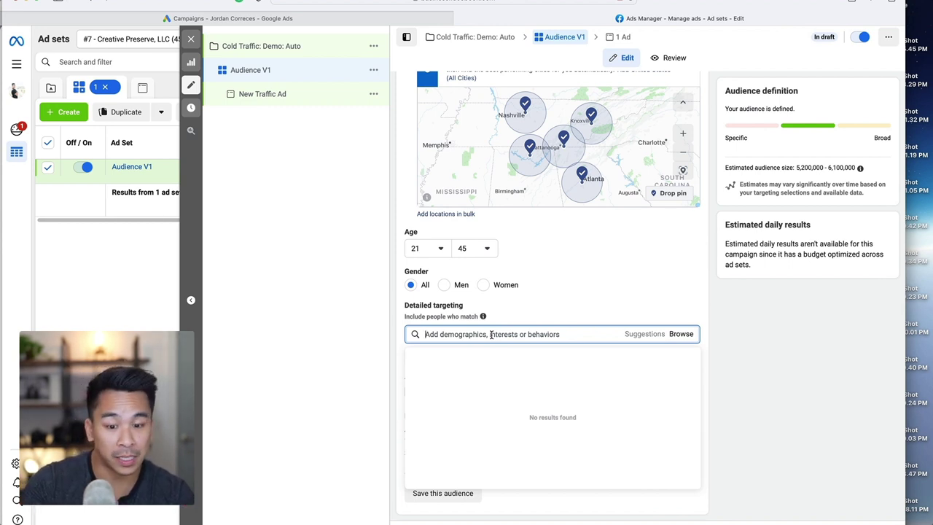
pyautogui.write('engaged')
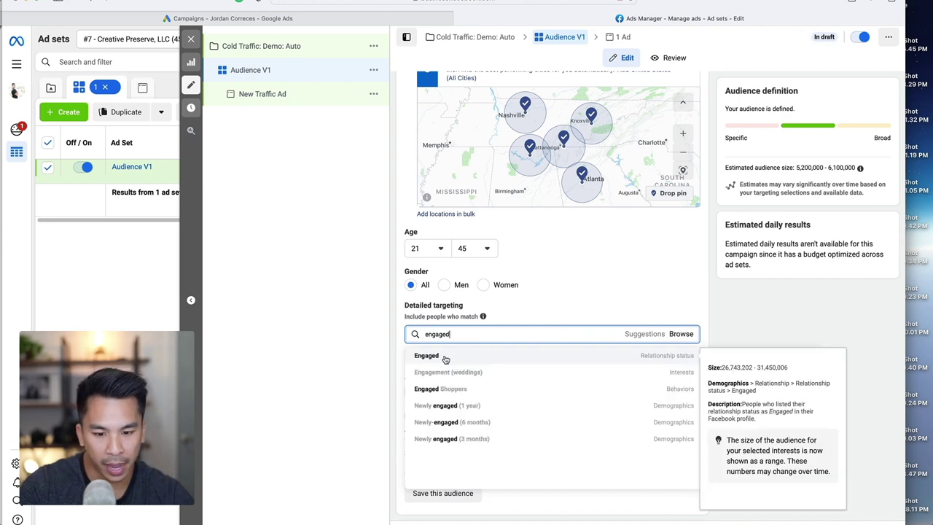
pyautogui.click(650, 357)
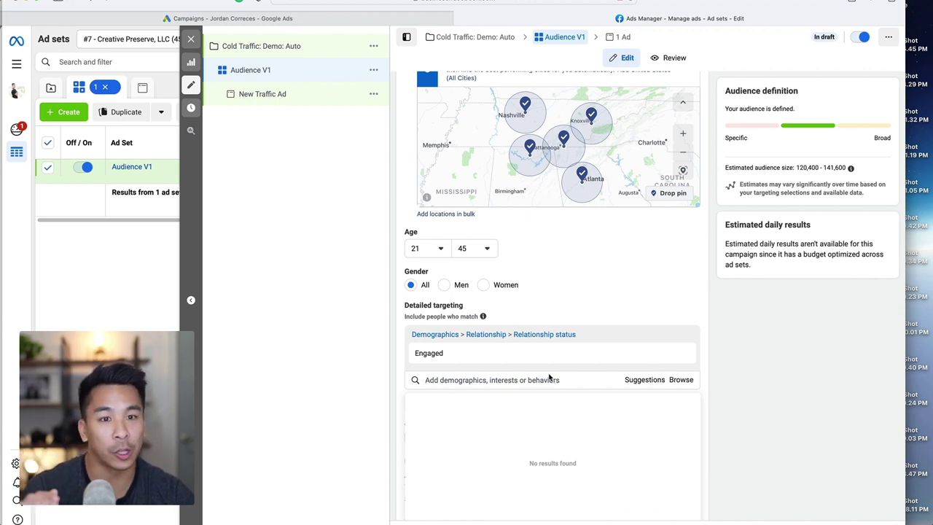
# Add the life event Newly engaged (3 months) to the included detailed targeting.
pyautogui.click(521, 379)
pyautogui.write('newl')
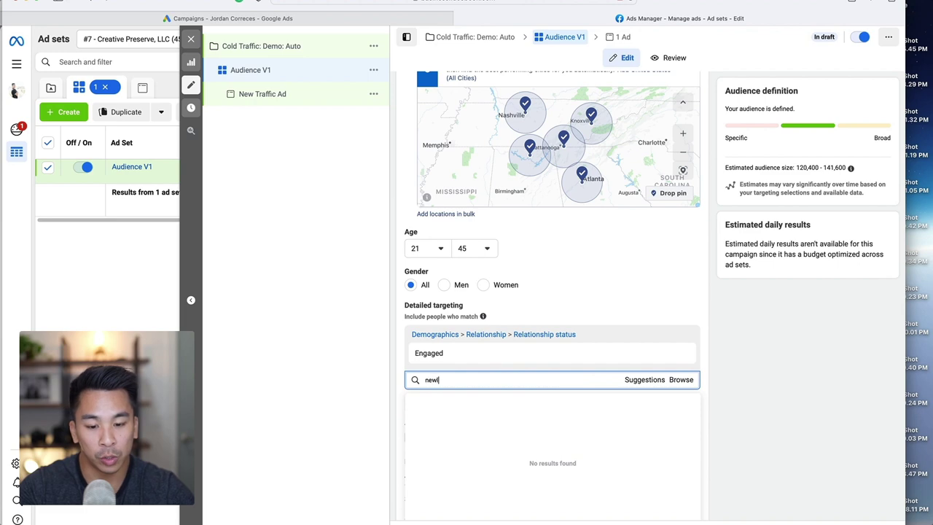
pyautogui.write('y')
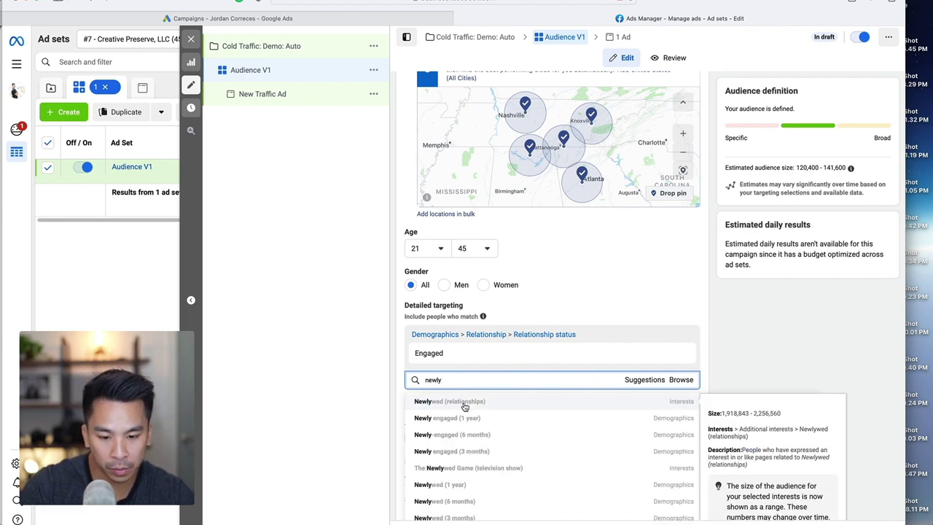
pyautogui.click(466, 452)
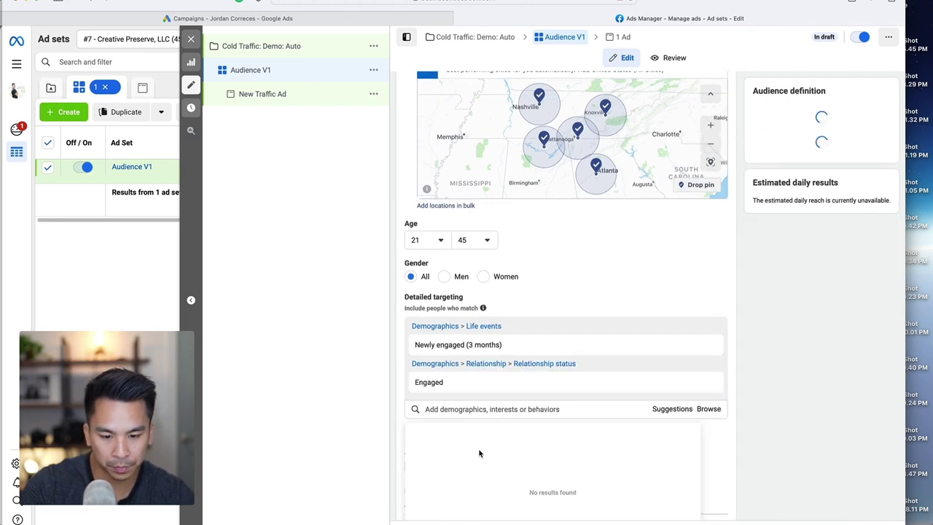
# Add the life event Newly-engaged (6 months) to the included detailed targeting.
pyautogui.write('n')
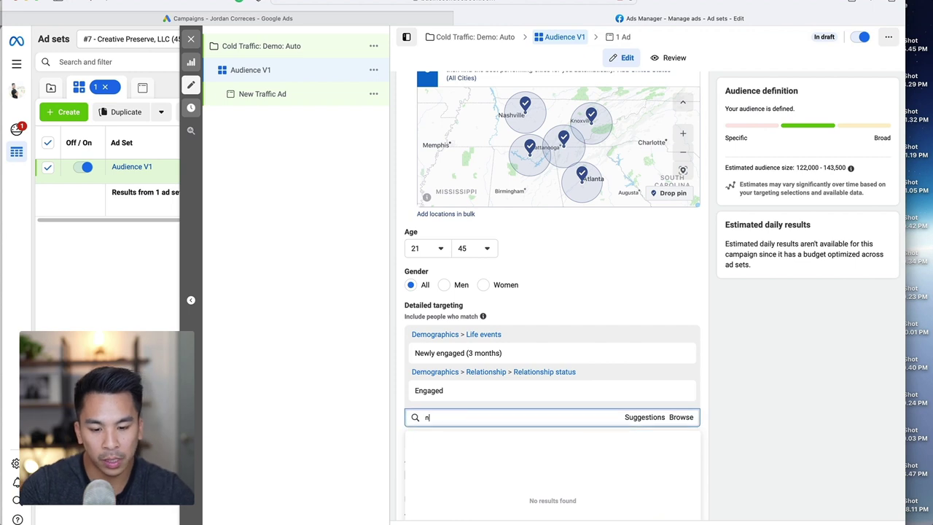
pyautogui.write('ewly engaged')
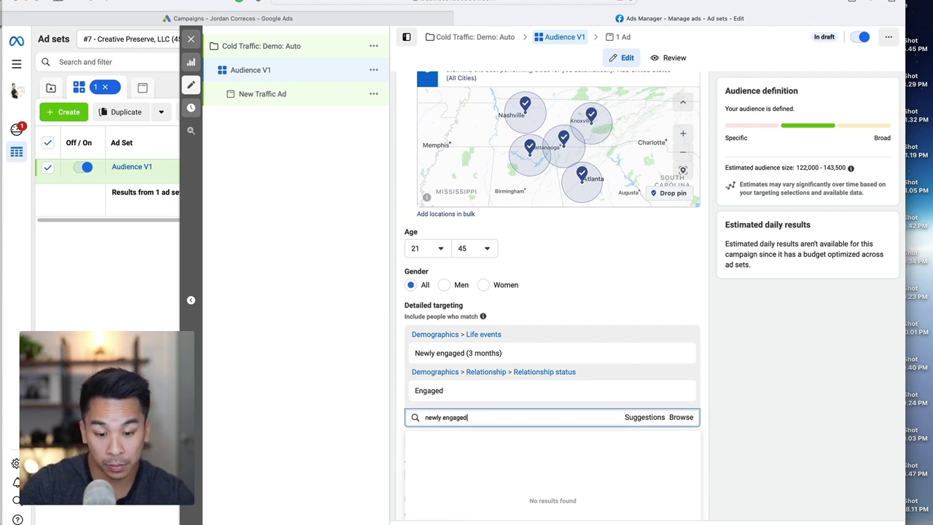
pyautogui.click(480, 458)
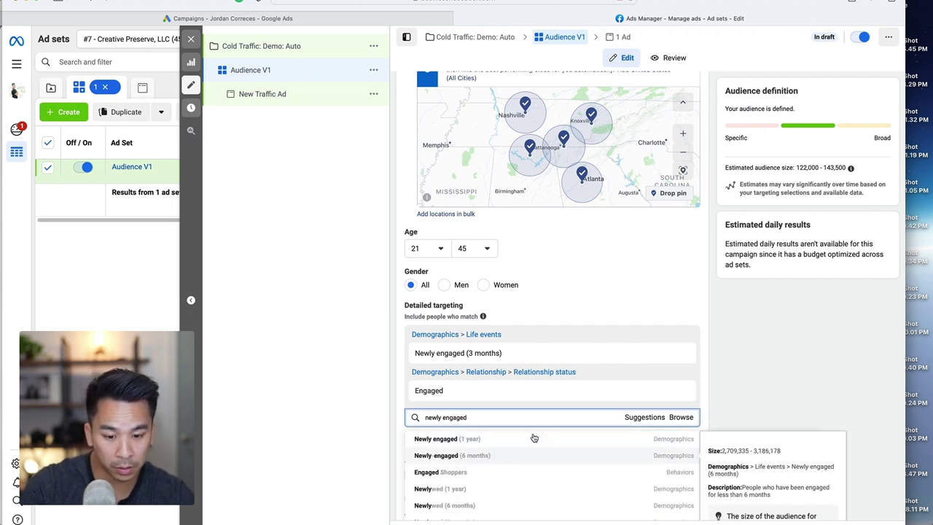
# Review the audience's included locations, age range, gender and detailed targeting selections.
pyautogui.scroll(-1, 762, 389)
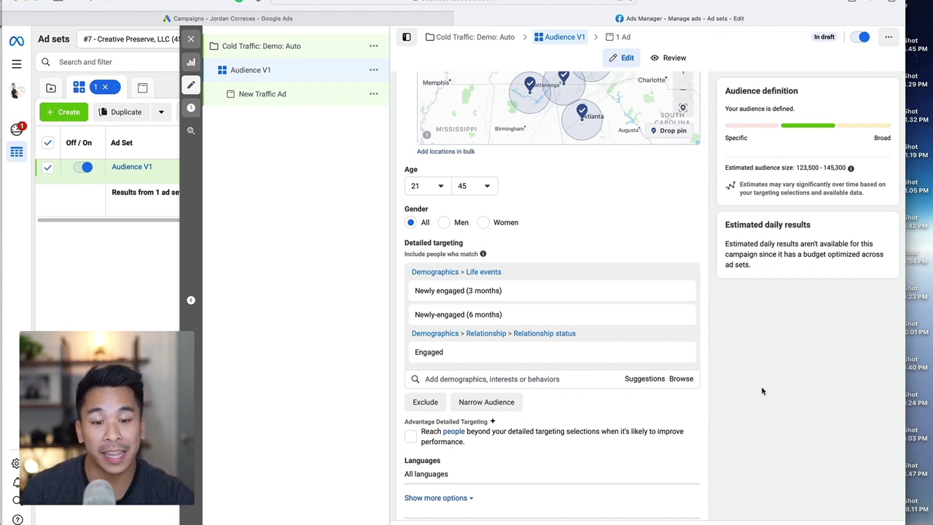
pyautogui.scroll(2, 762, 389)
pyautogui.scroll(3, 746, 394)
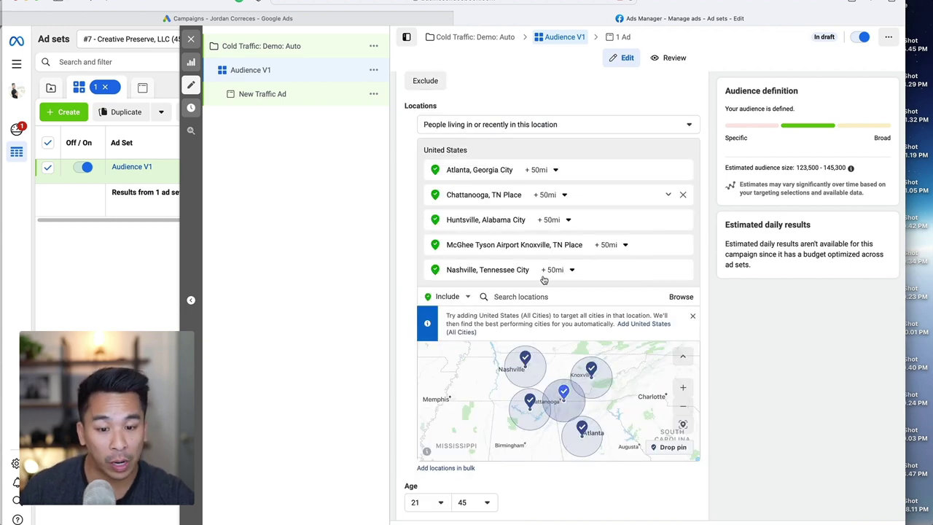
pyautogui.scroll(-5, 543, 281)
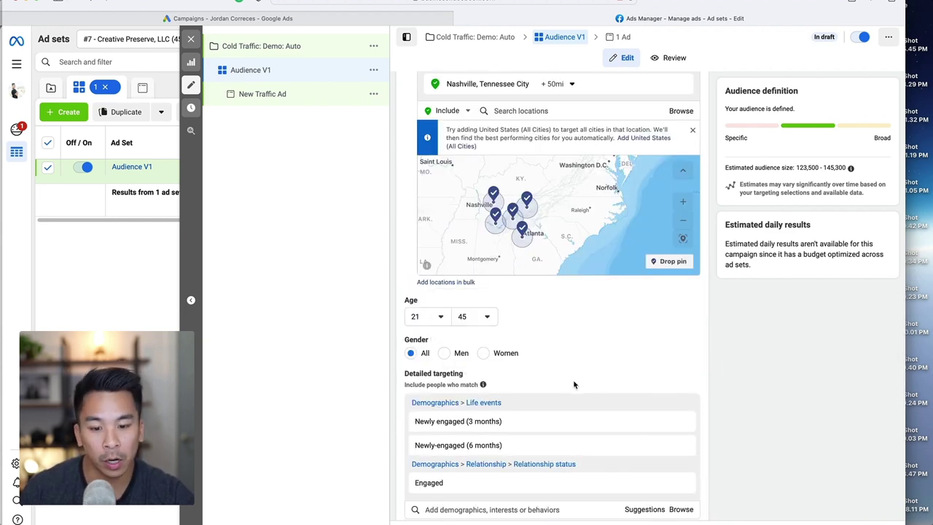
pyautogui.scroll(-2, 583, 337)
pyautogui.moveTo(492, 369)
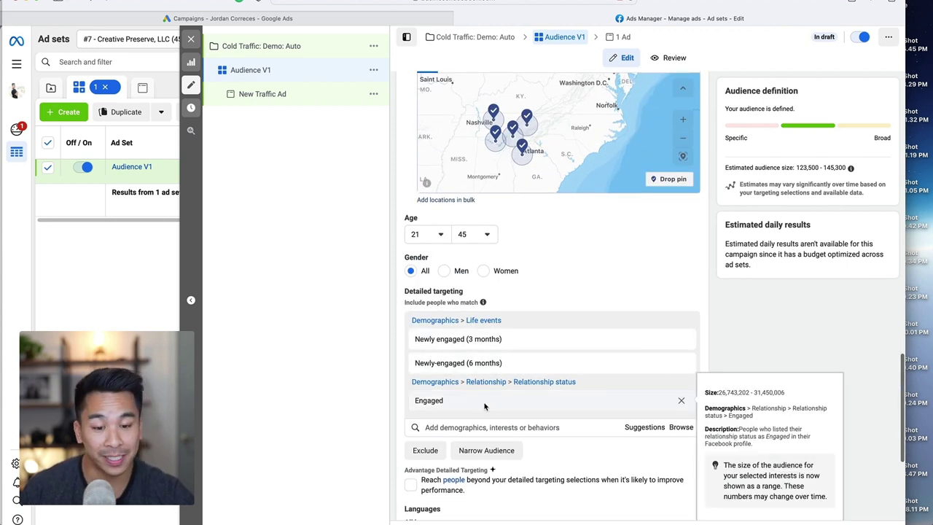
pyautogui.scroll(-2, 600, 372)
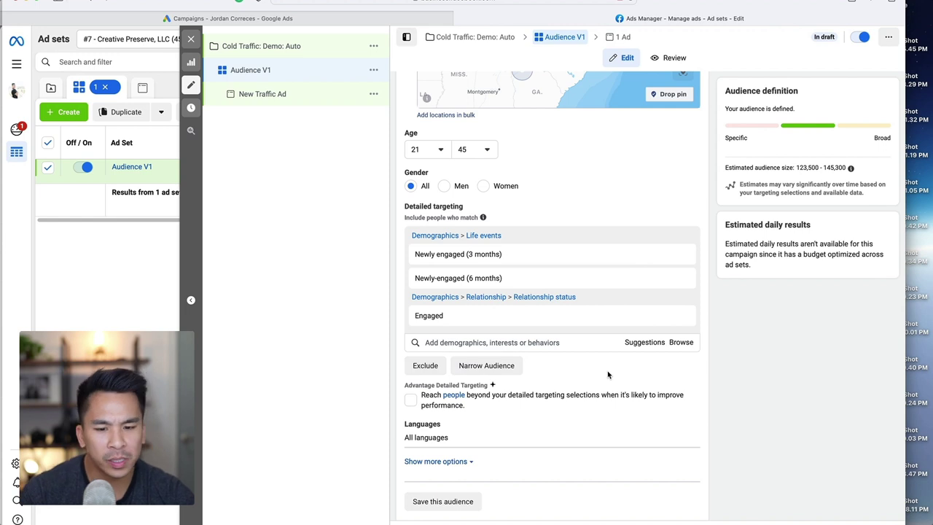
# Open the detailed targeting exclusions and search them for "married", looking through the suggestions without selecting any.
pyautogui.click(428, 370)
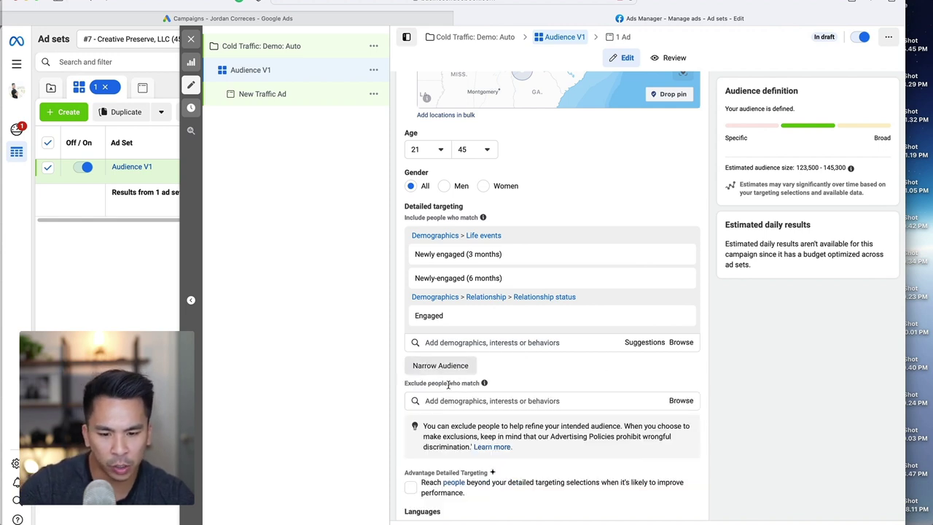
pyautogui.click(427, 400)
pyautogui.write('married')
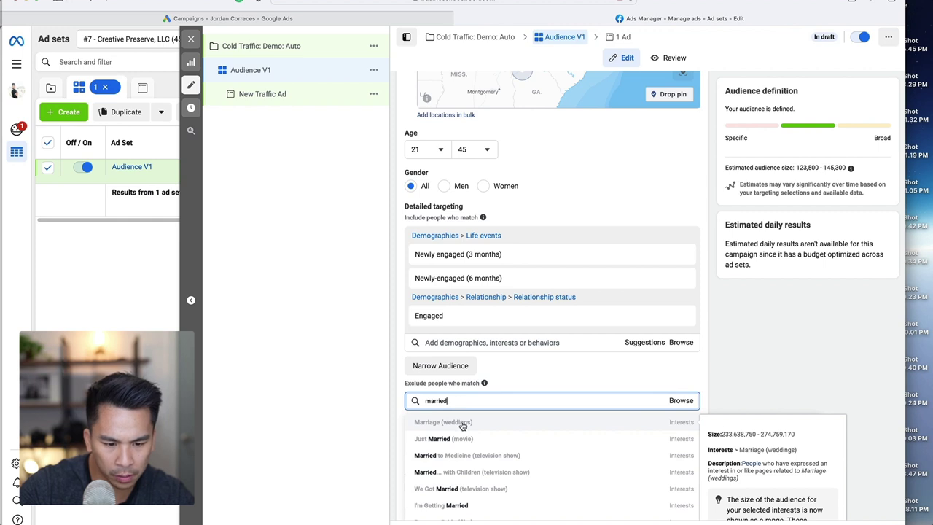
pyautogui.scroll(-2, 462, 429)
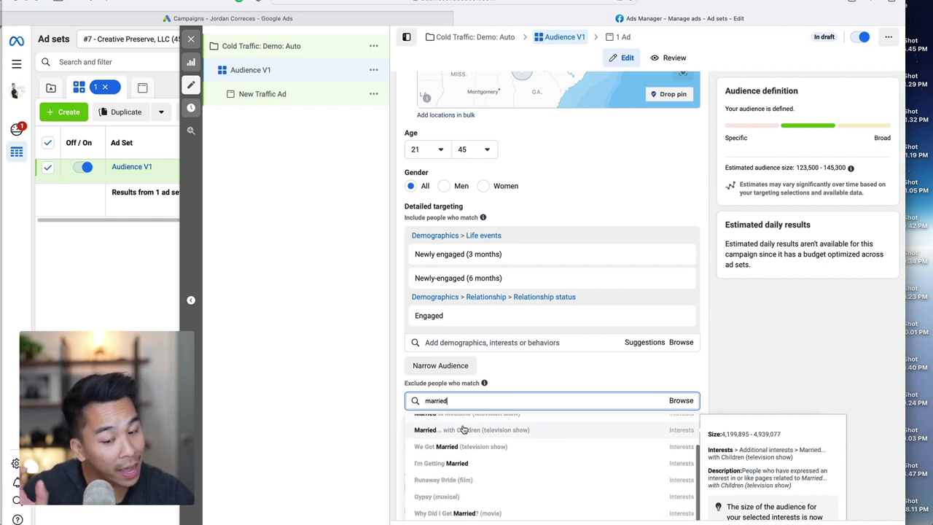
pyautogui.scroll(2, 463, 430)
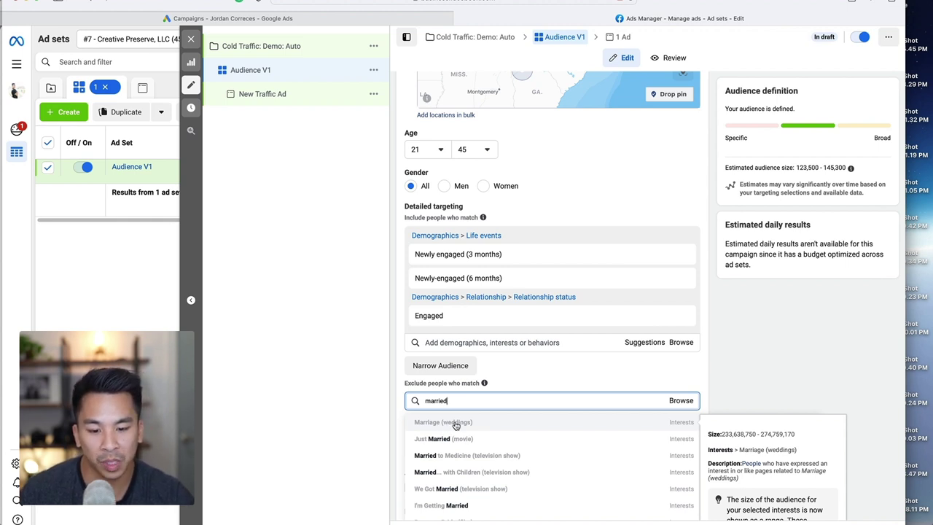
pyautogui.click(760, 400)
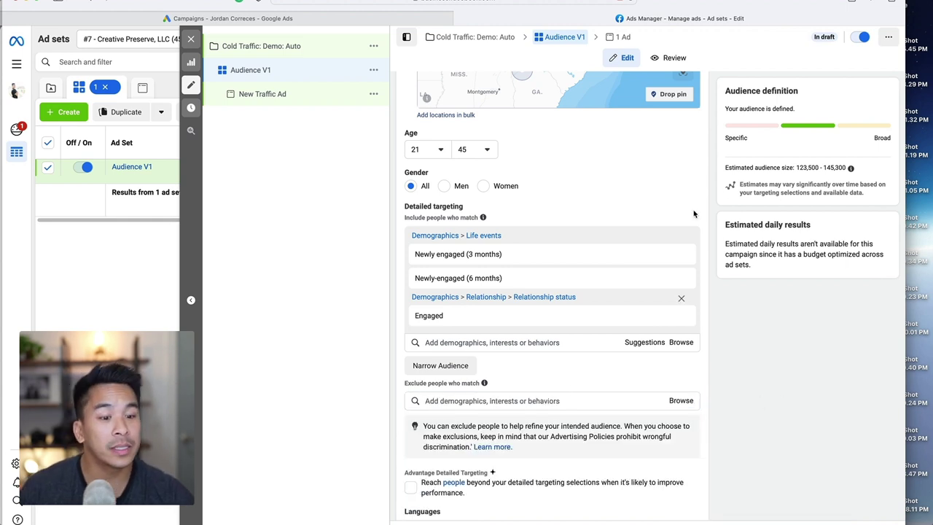
# Start saving this audience under the name "The Best Wedding Audience" and cancel the save.
pyautogui.scroll(3, 710, 265)
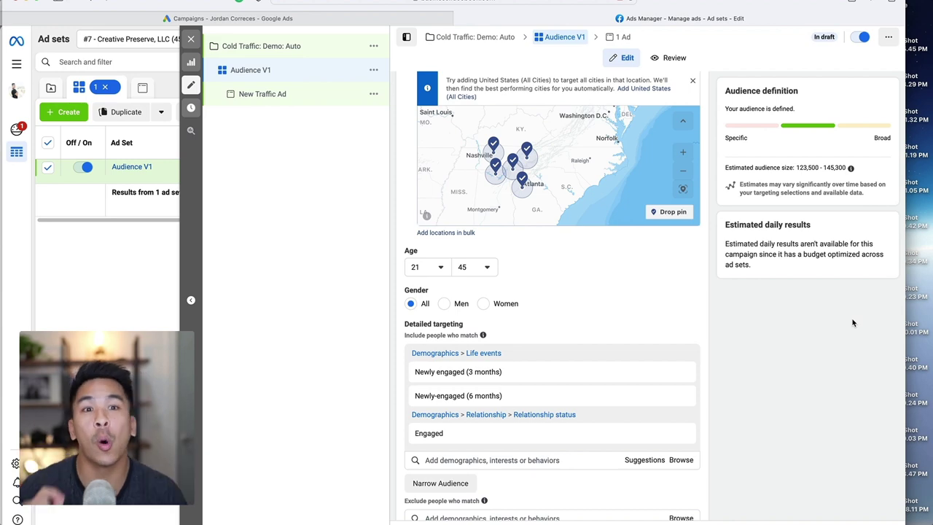
pyautogui.scroll(-5, 679, 337)
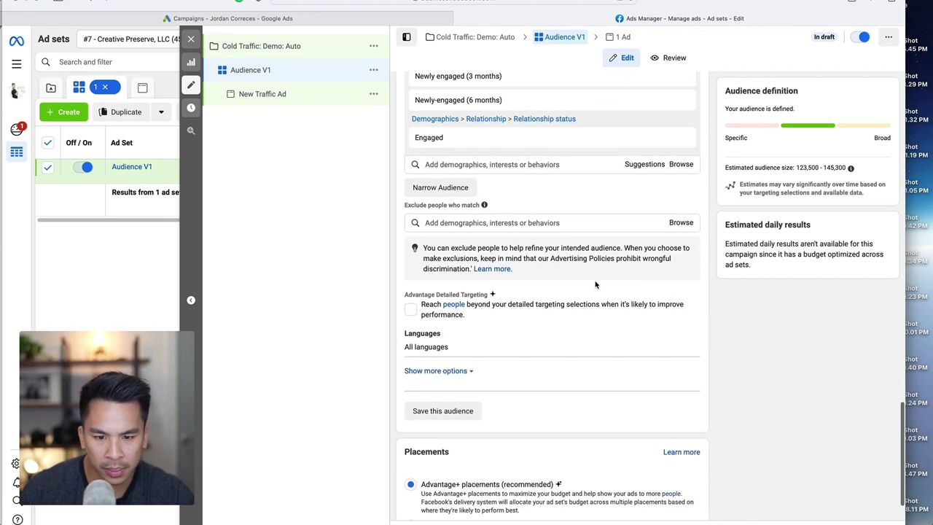
pyautogui.scroll(-2, 596, 284)
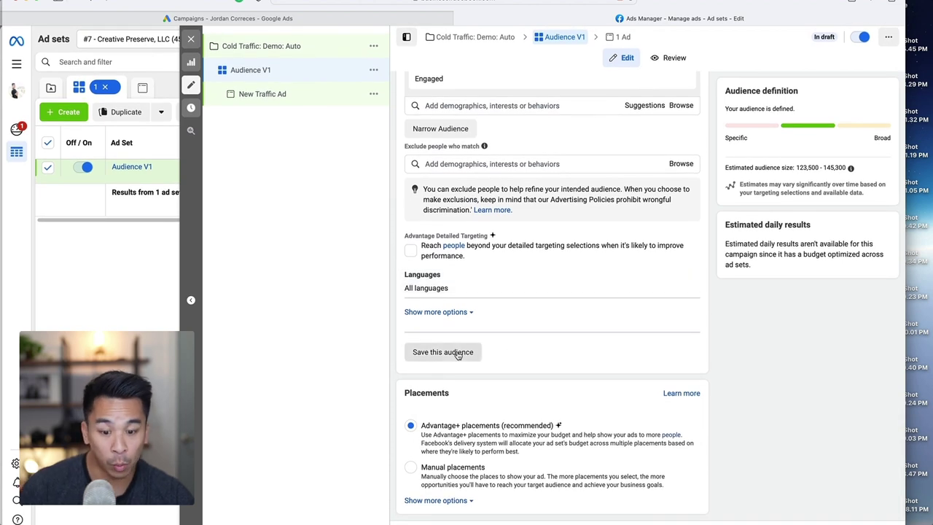
pyautogui.scroll(10, 566, 328)
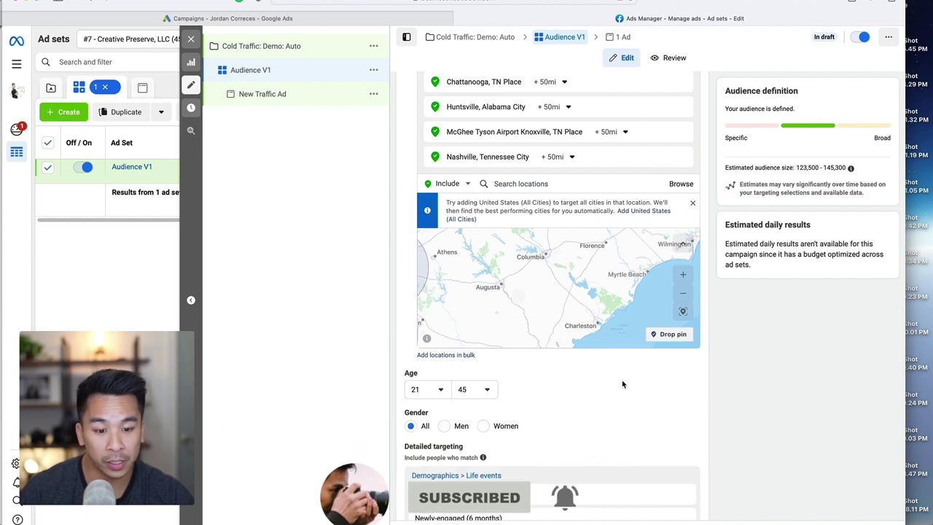
pyautogui.scroll(-10, 589, 387)
pyautogui.scroll(-2, 563, 400)
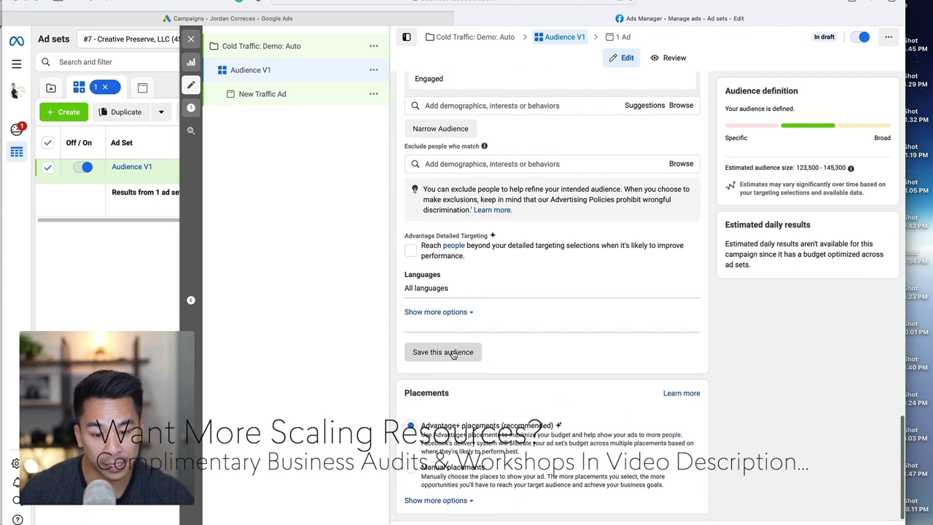
pyautogui.click(442, 352)
pyautogui.tripleClick(448, 190)
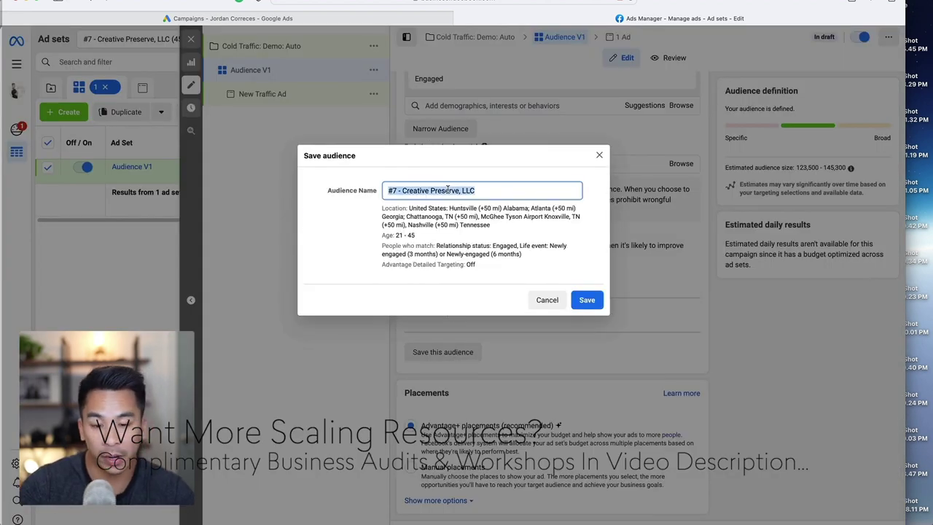
pyautogui.write('The ')
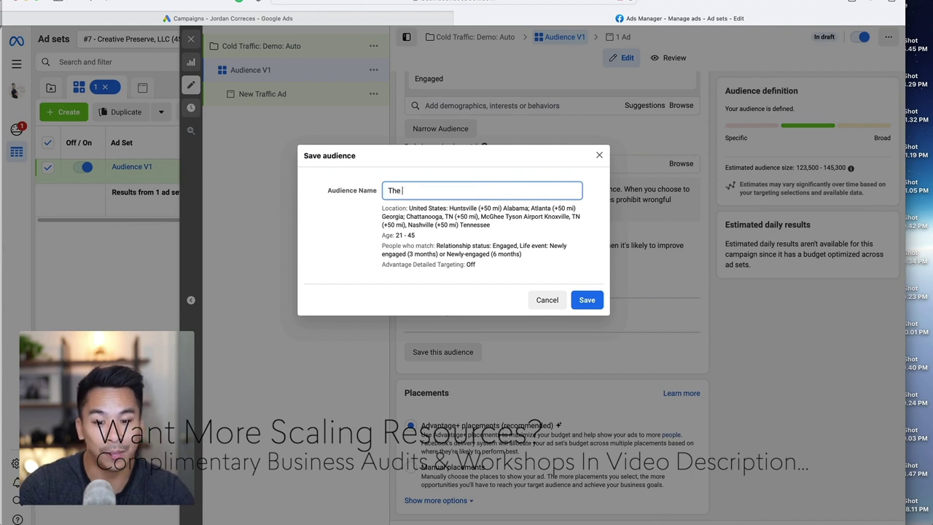
pyautogui.write('Best Wedding Audice')
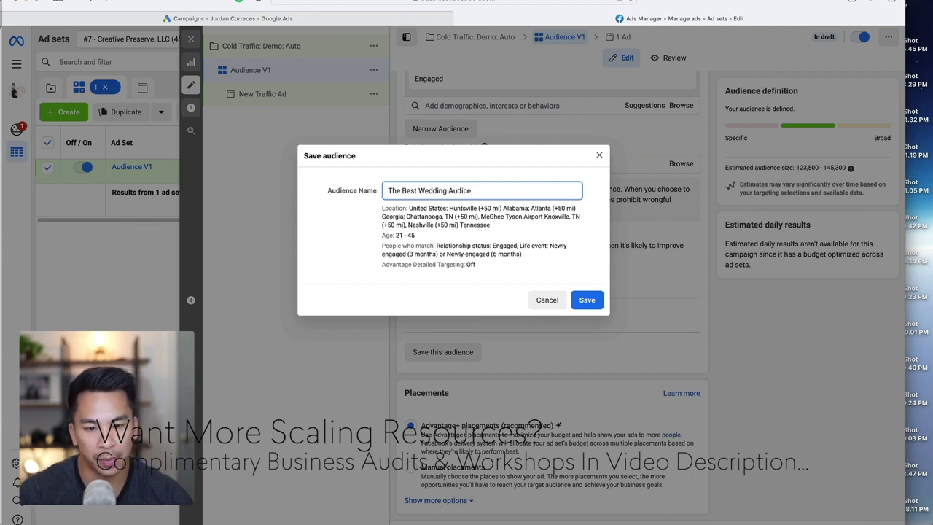
pyautogui.press('BackSpace')
pyautogui.press('BackSpace')
pyautogui.write('ence')
pyautogui.click(548, 302)
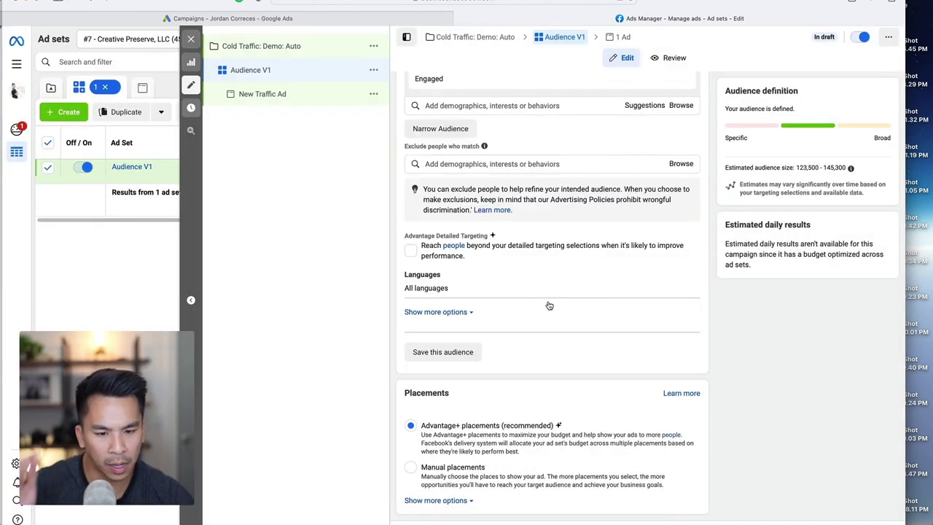
# Switch the ad set to manual placements to review its platforms and placements, and set it back to Advantage+ placements.
pyautogui.click(438, 500)
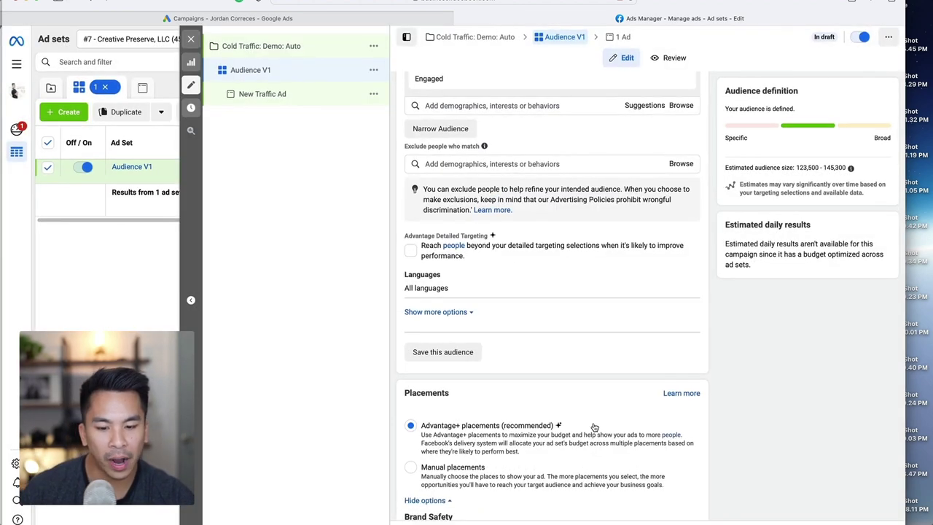
pyautogui.scroll(-4, 594, 427)
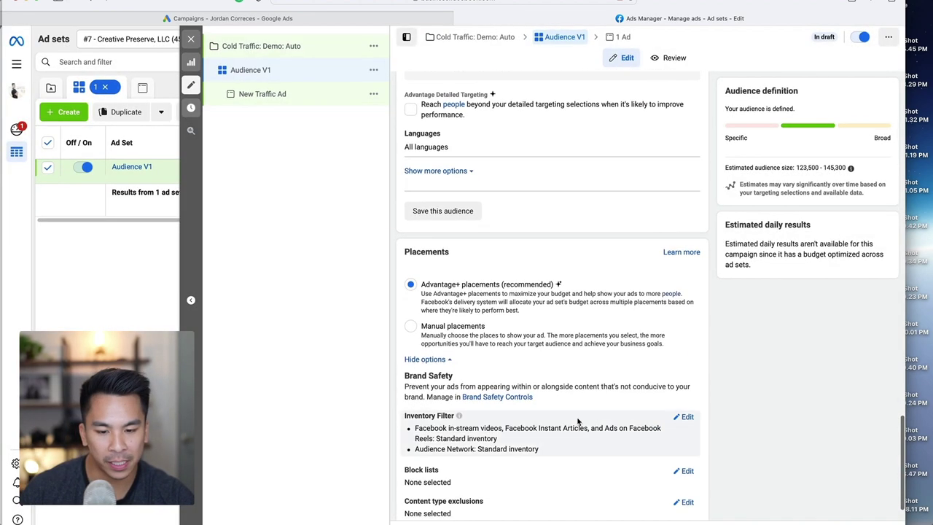
pyautogui.click(540, 326)
pyautogui.scroll(-8, 540, 325)
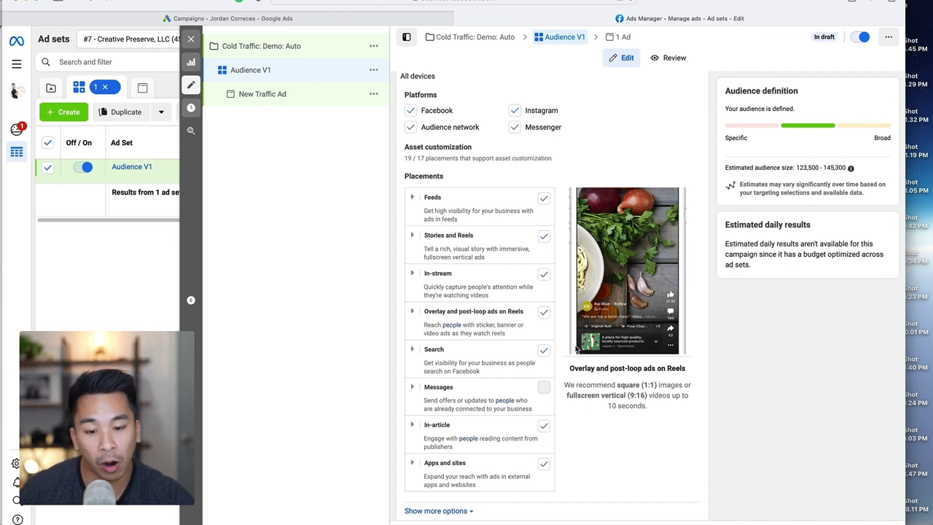
pyautogui.scroll(5, 470, 264)
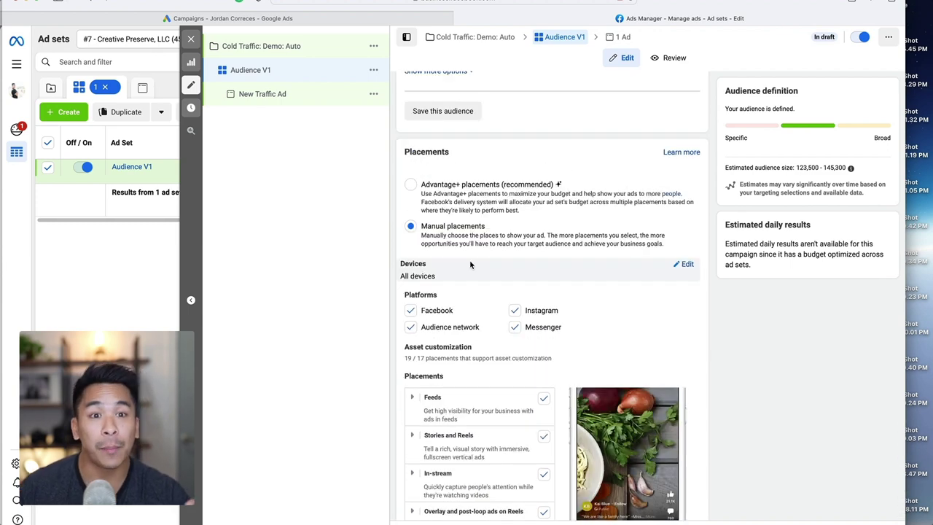
pyautogui.click(411, 185)
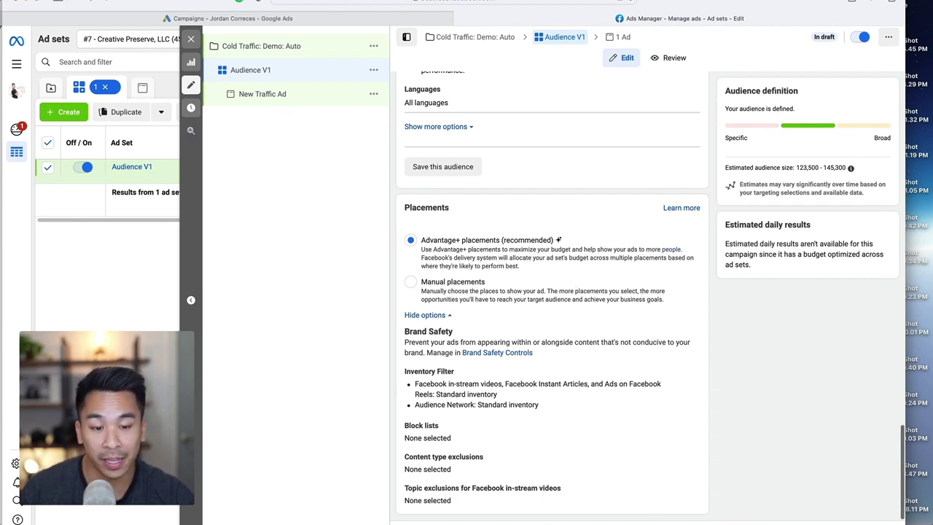
# Open the new traffic ad under the Audience V1 ad set and rename it "V1".
pyautogui.click(262, 93)
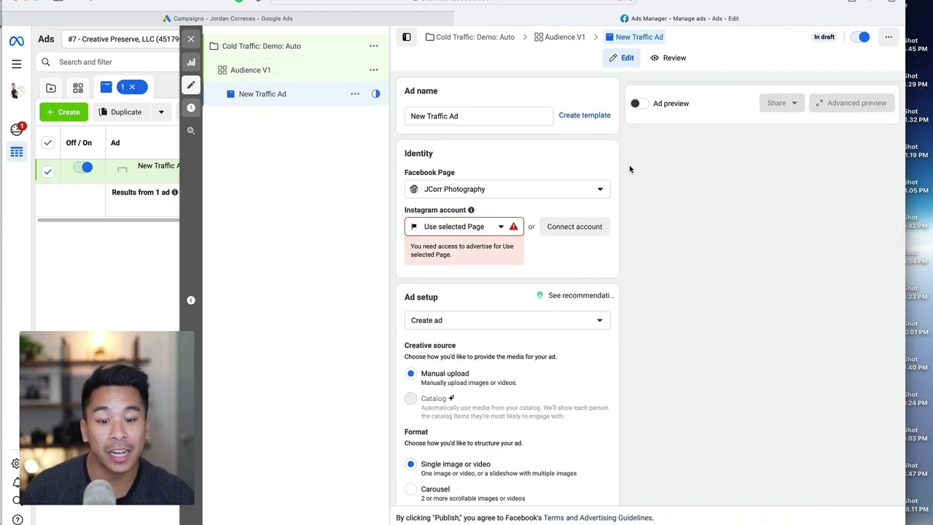
pyautogui.click(469, 124)
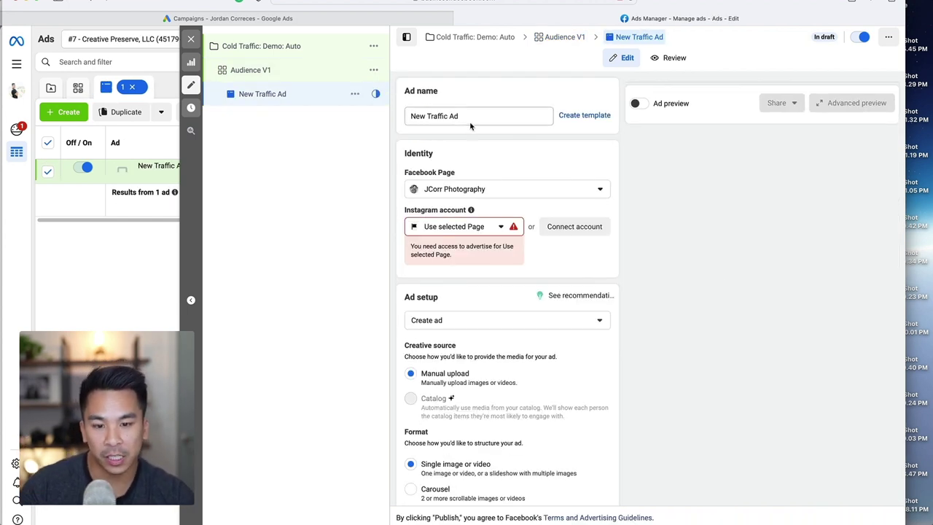
pyautogui.doubleClick(463, 114)
pyautogui.click(463, 114)
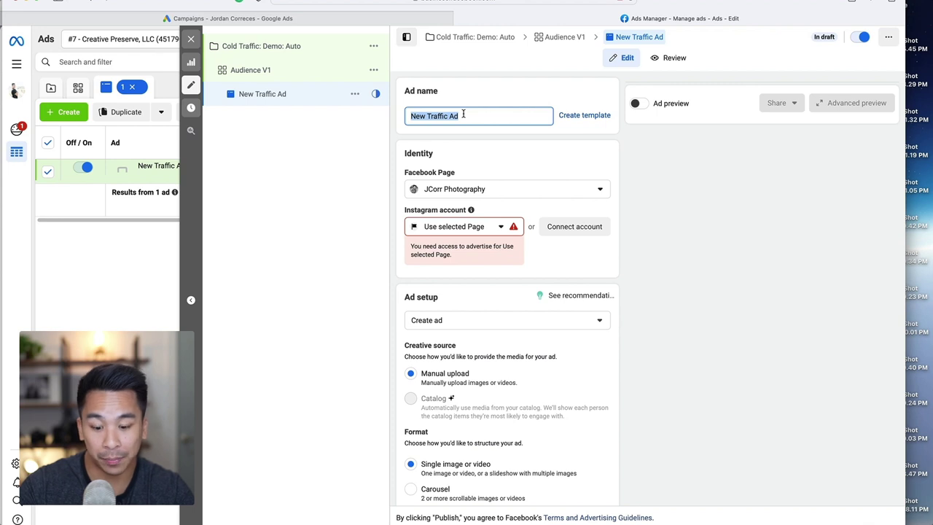
pyautogui.write('V1')
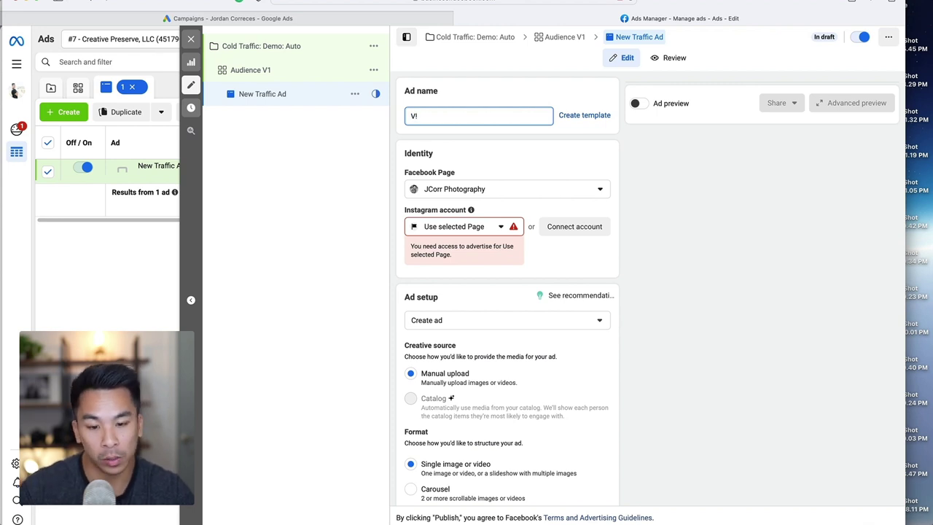
# Check the Facebook Page choices for the ad's identity and select jcorrphotography as its Instagram account.
pyautogui.click(533, 196)
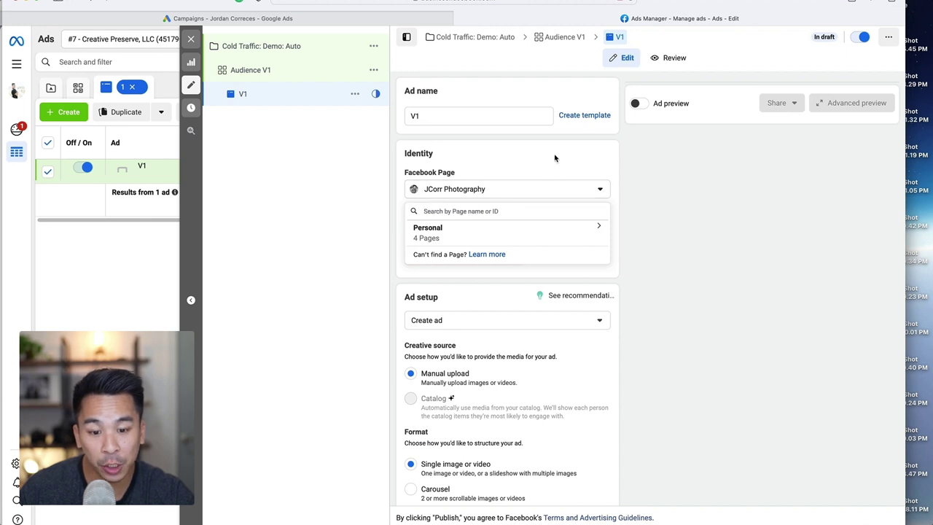
pyautogui.click(554, 158)
pyautogui.click(501, 226)
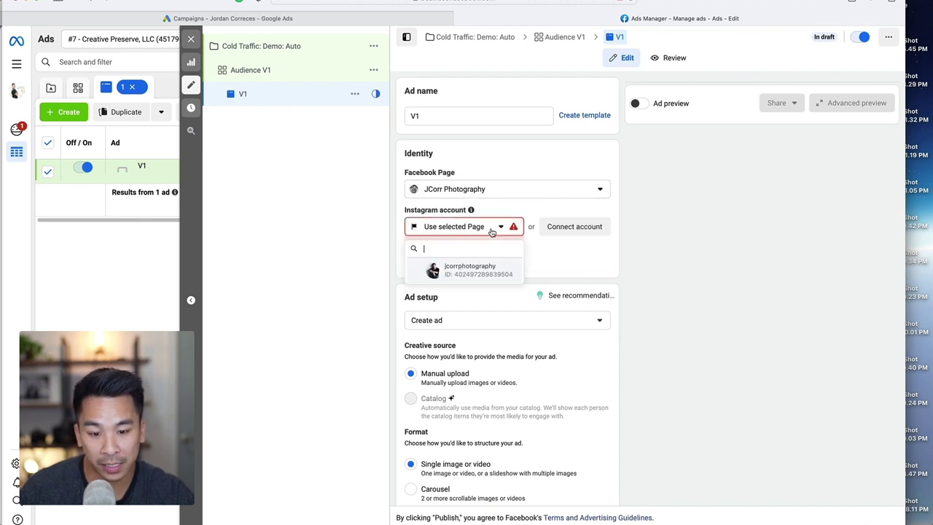
pyautogui.click(474, 271)
# Add the account image IMG_4417.jpg as the ad's media, keeping the original crop for all placements.
pyautogui.scroll(-3, 620, 262)
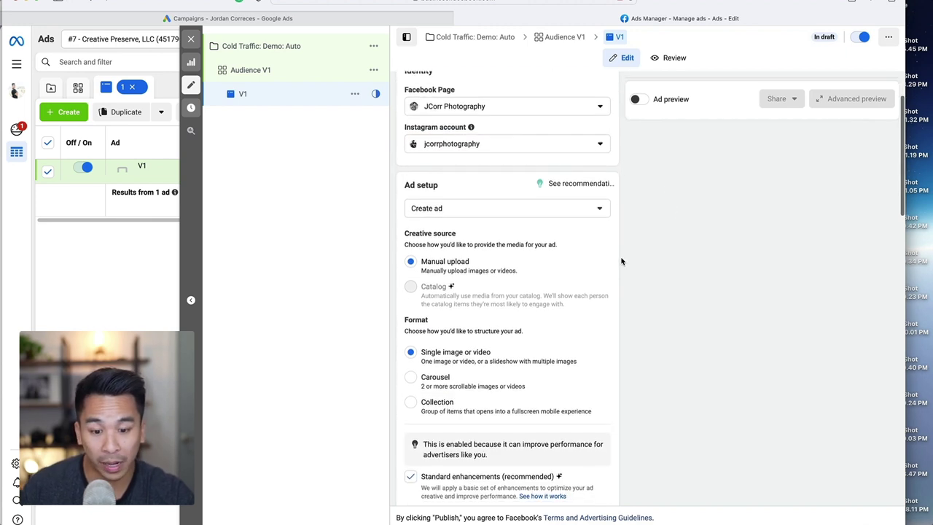
pyautogui.scroll(-2, 621, 261)
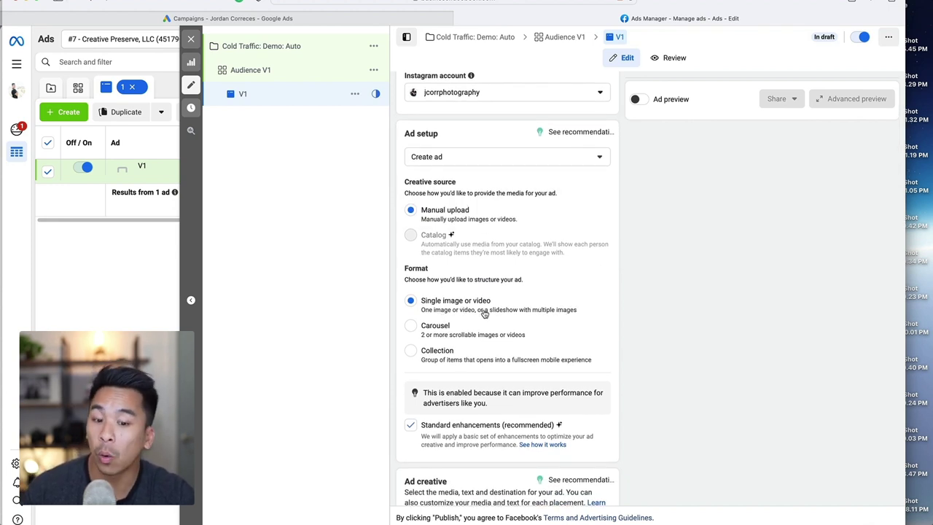
pyautogui.scroll(-5, 652, 209)
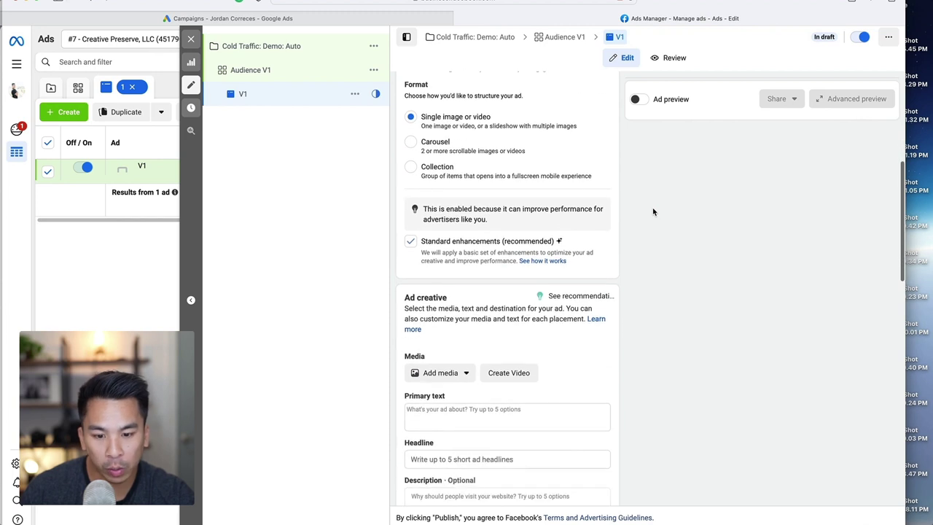
pyautogui.click(437, 268)
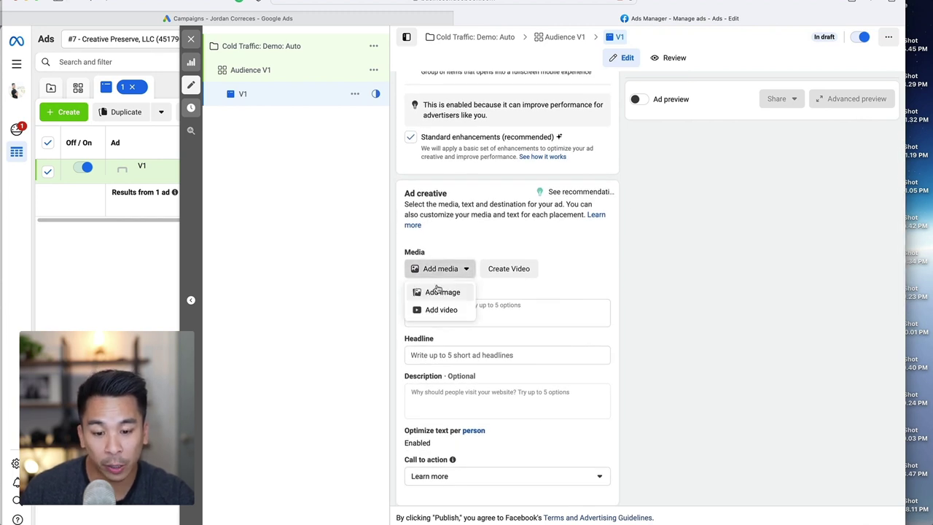
pyautogui.click(440, 292)
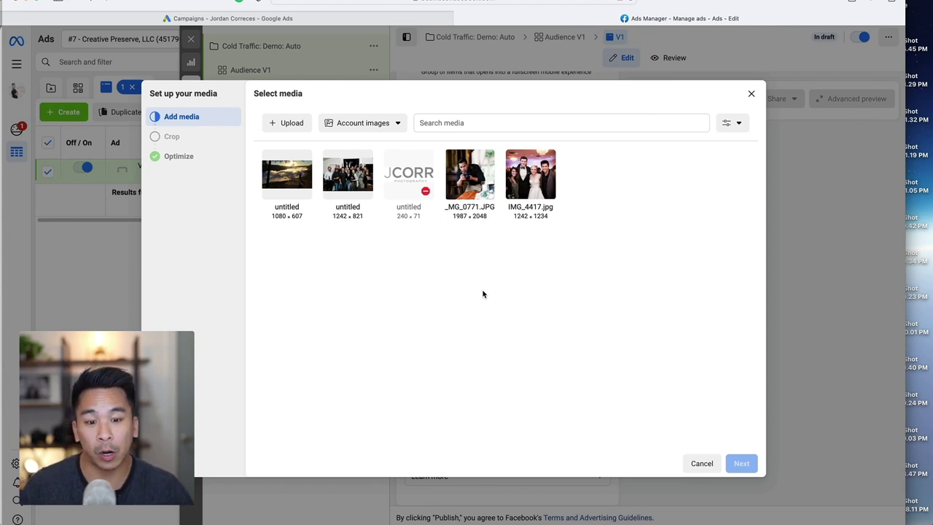
pyautogui.click(536, 182)
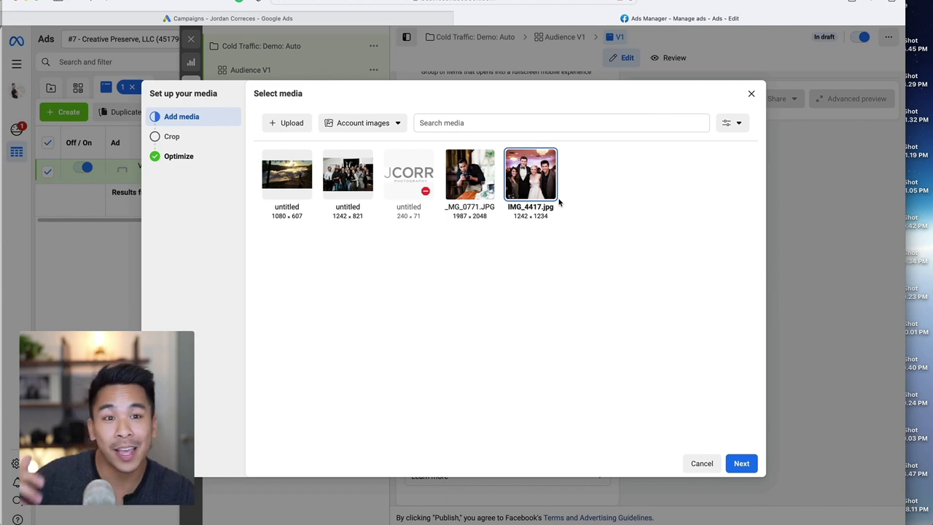
pyautogui.click(742, 466)
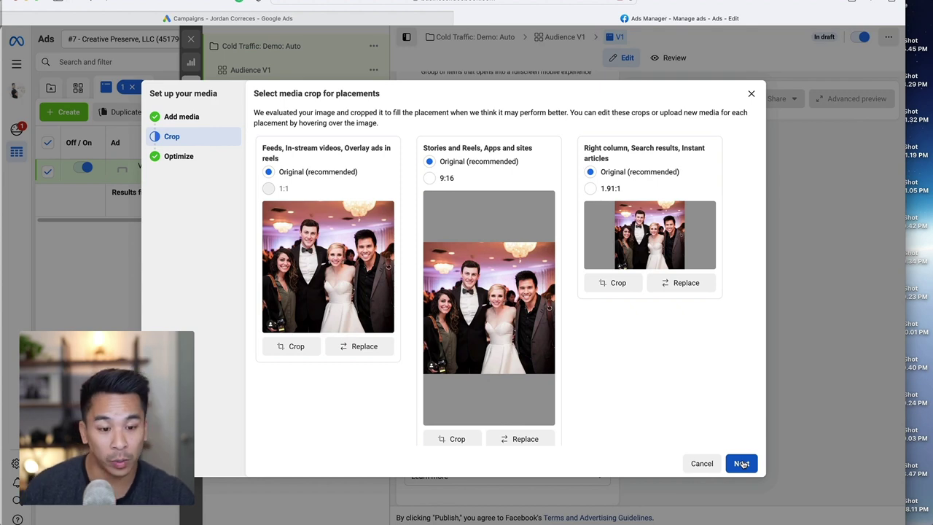
pyautogui.click(741, 463)
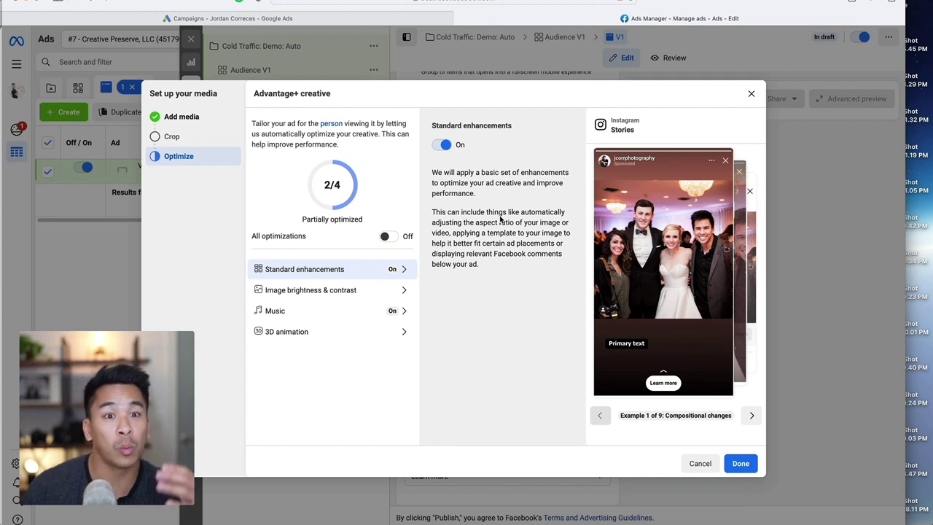
# Switch the image's standard enhancements off and back on, and finish the media setup.
pyautogui.click(440, 145)
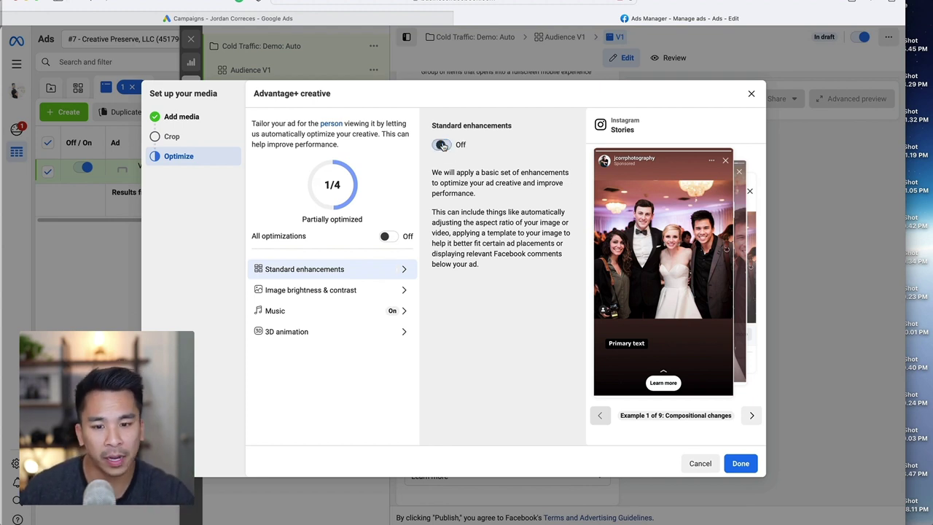
pyautogui.click(440, 145)
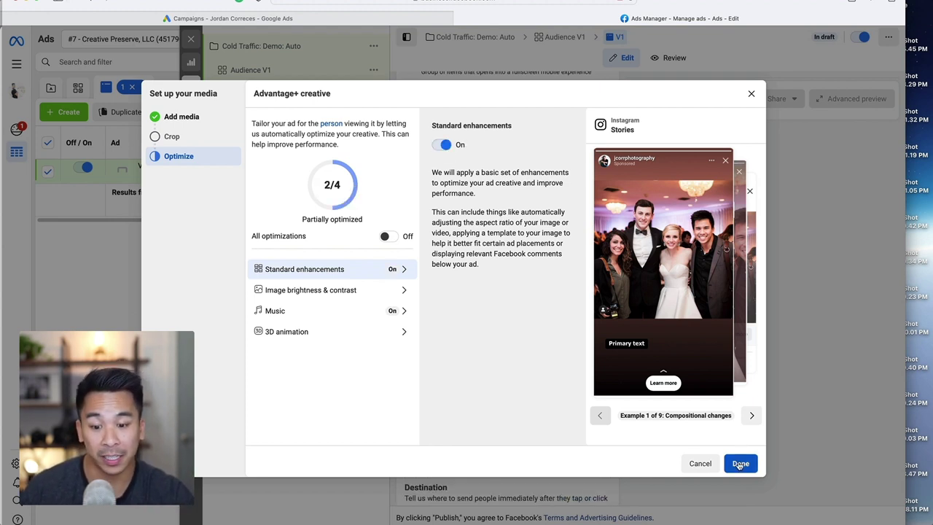
pyautogui.click(741, 464)
# Fill in the ad copy with "Primary text" as primary text, "Headline" as headline and "description" as description.
pyautogui.click(471, 221)
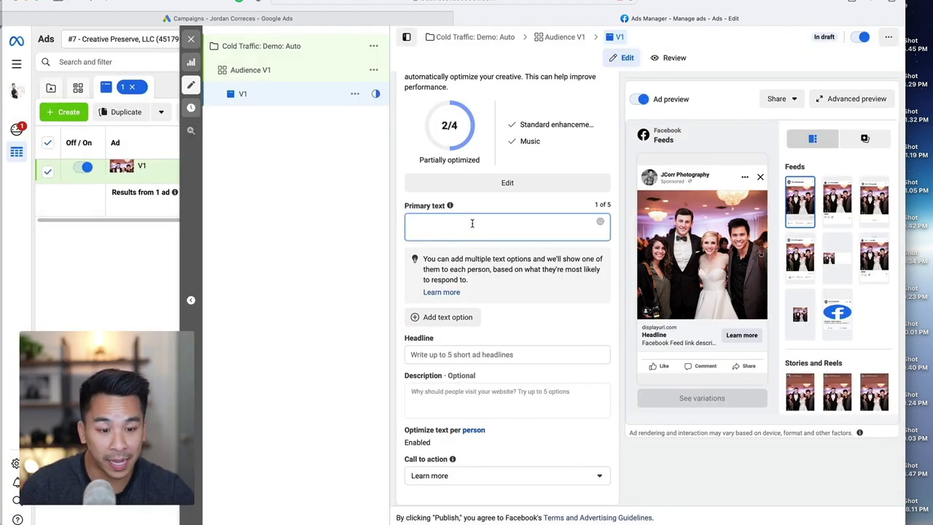
pyautogui.write('Primary ')
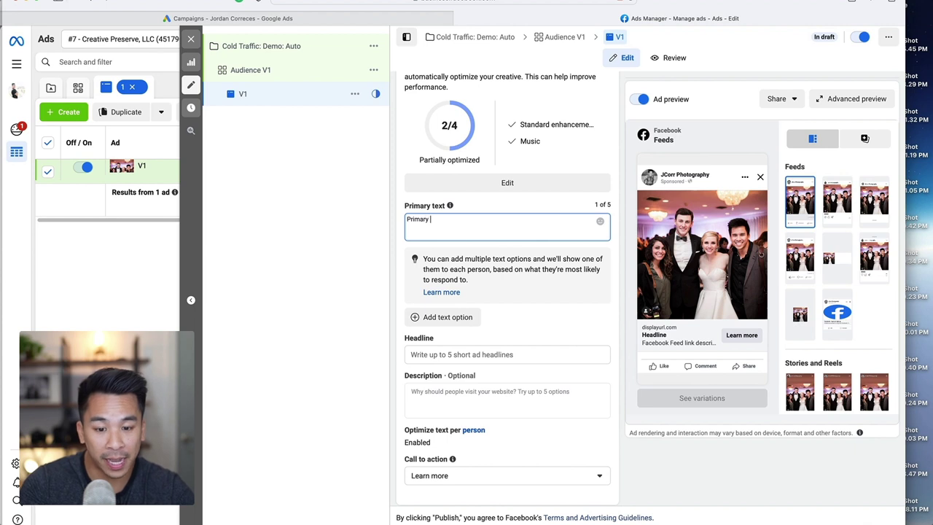
pyautogui.write('text')
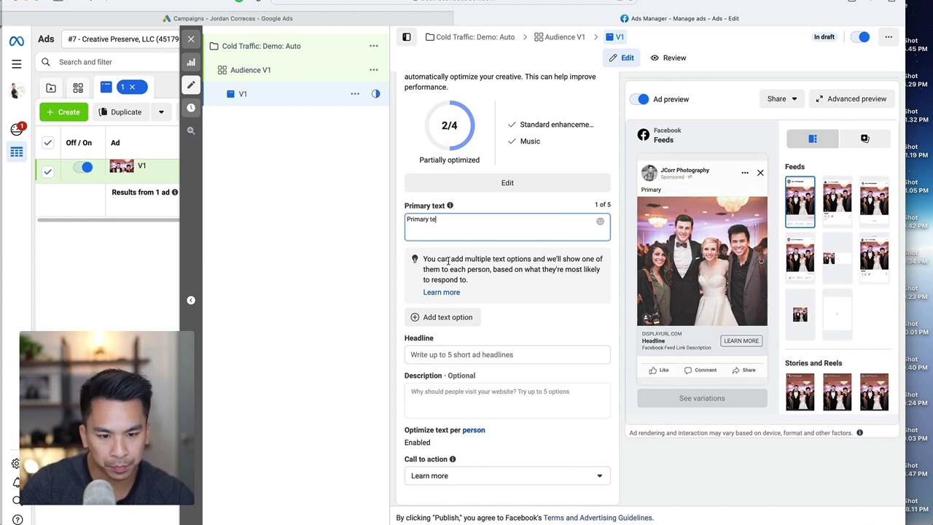
pyautogui.click(469, 354)
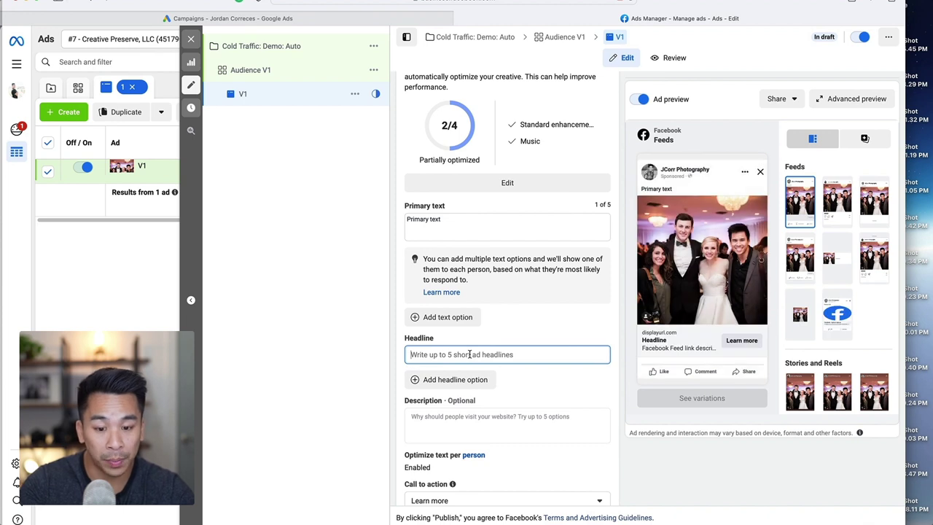
pyautogui.write('Headline')
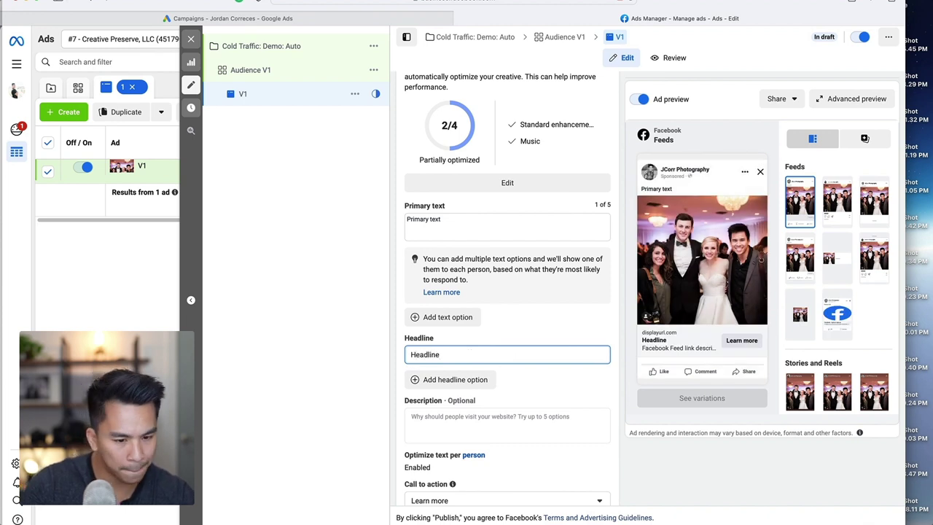
pyautogui.click(486, 424)
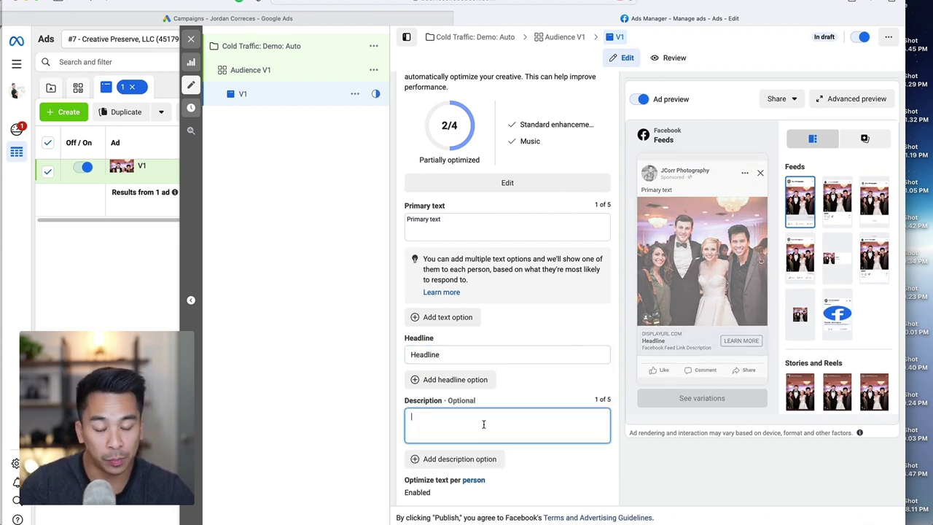
pyautogui.write('description')
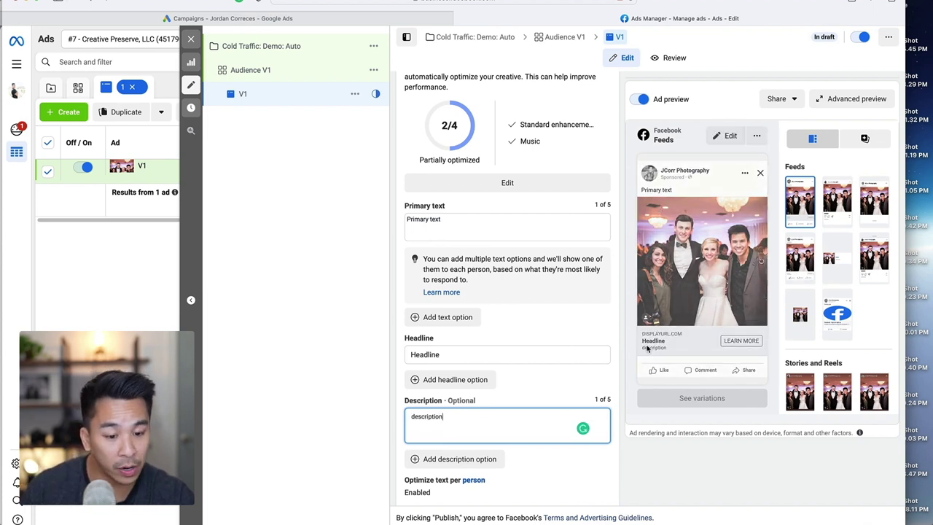
# Look through the ad's call-to-action options, keeping "Learn more" selected.
pyautogui.scroll(-3, 583, 427)
pyautogui.click(581, 406)
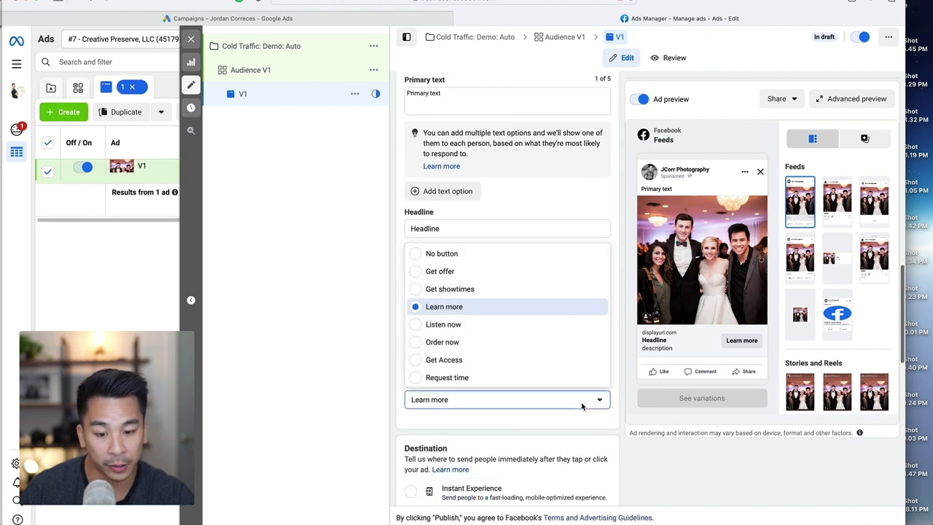
pyautogui.scroll(-3, 532, 336)
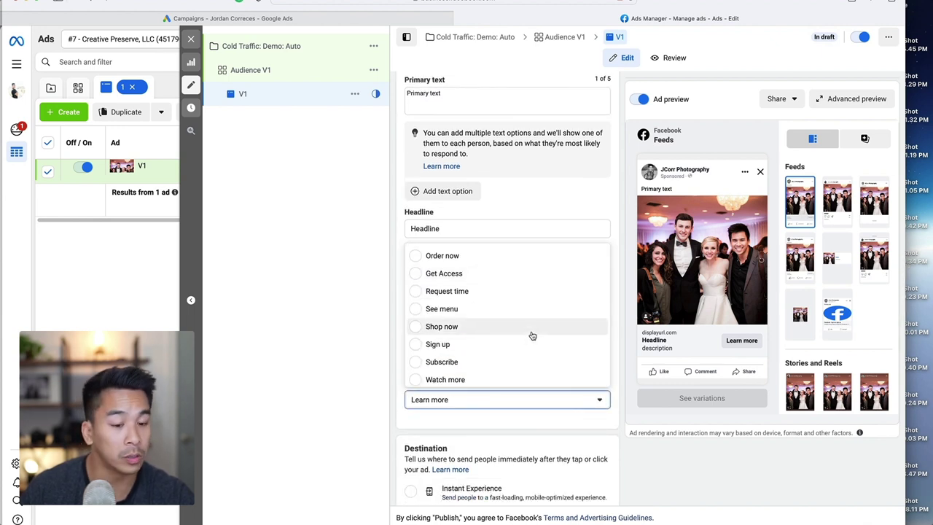
pyautogui.scroll(3, 532, 335)
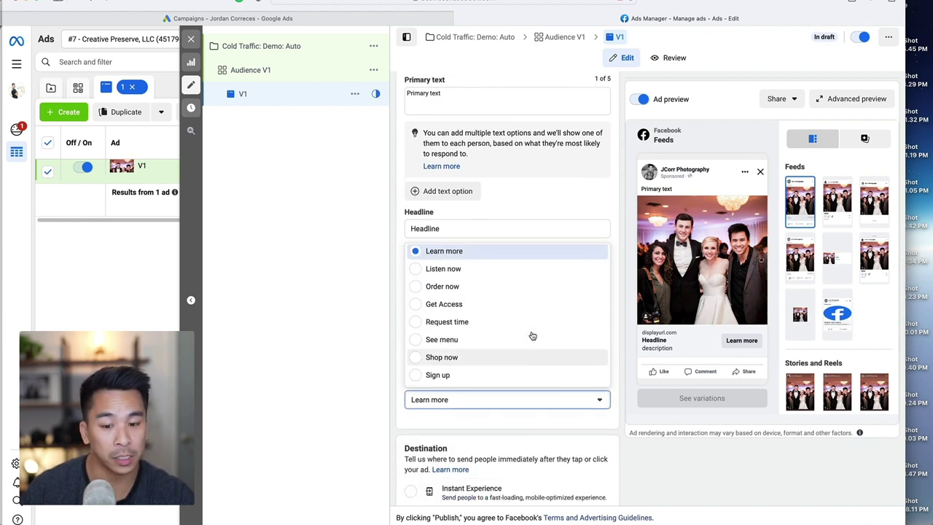
pyautogui.click(646, 459)
# Review the ad's destination options, including the website URL field, without entering an address.
pyautogui.scroll(2, 653, 468)
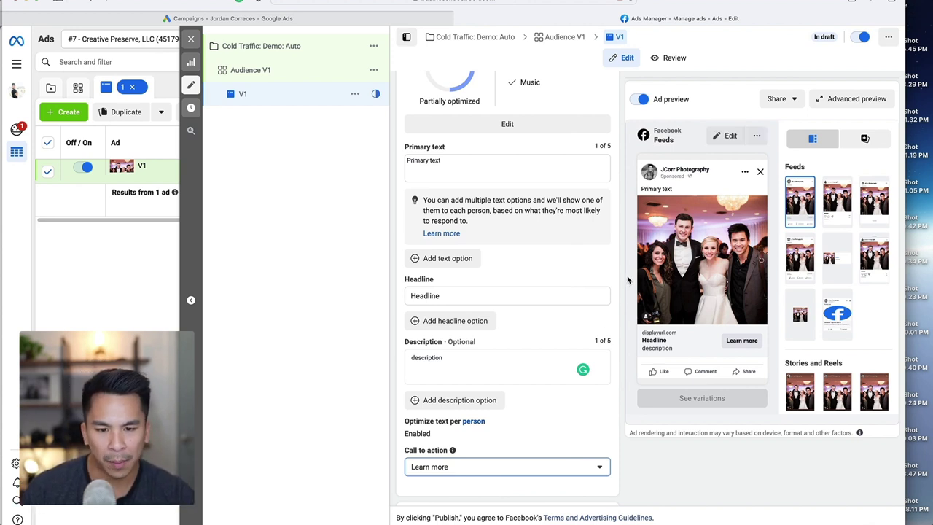
pyautogui.scroll(-1, 627, 277)
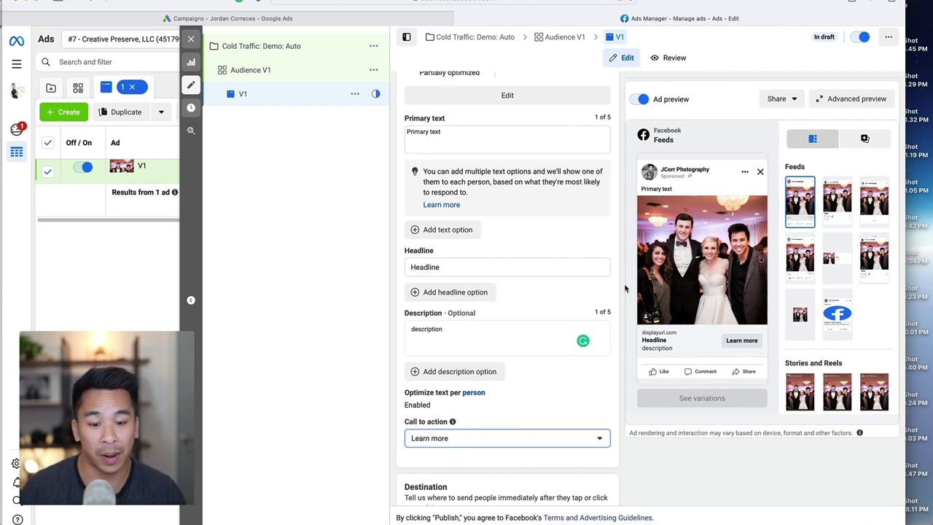
pyautogui.scroll(-5, 485, 310)
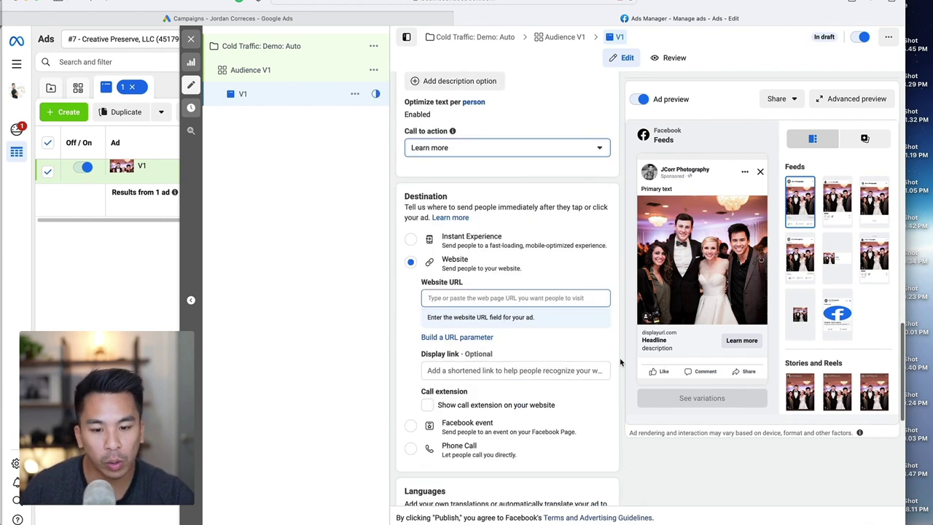
pyautogui.click(482, 297)
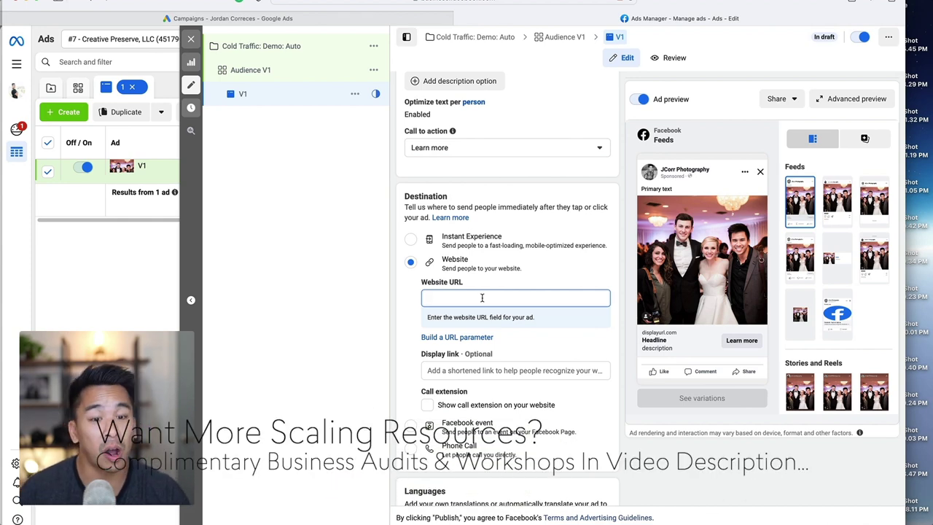
pyautogui.scroll(-3, 482, 298)
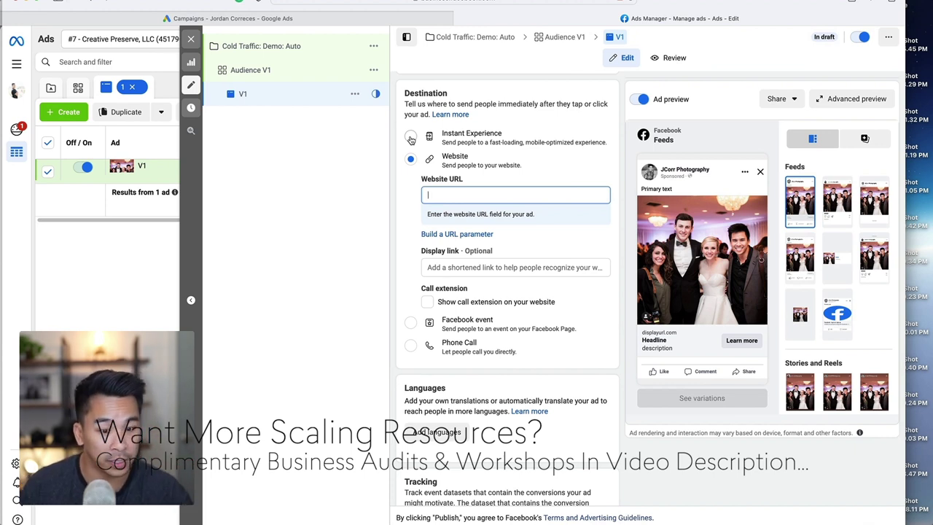
# Turn website events tracking on and off again for the ad, and close the ad editor.
pyautogui.scroll(-8, 437, 274)
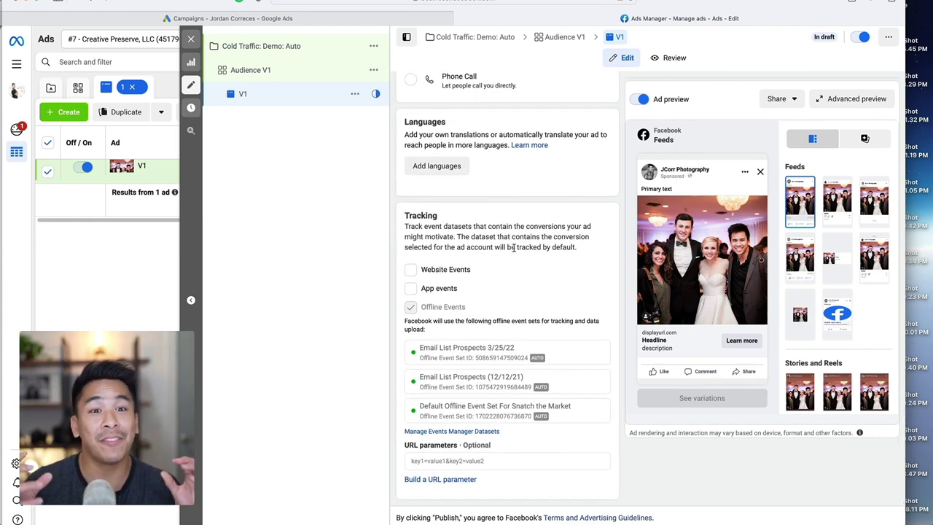
pyautogui.click(411, 271)
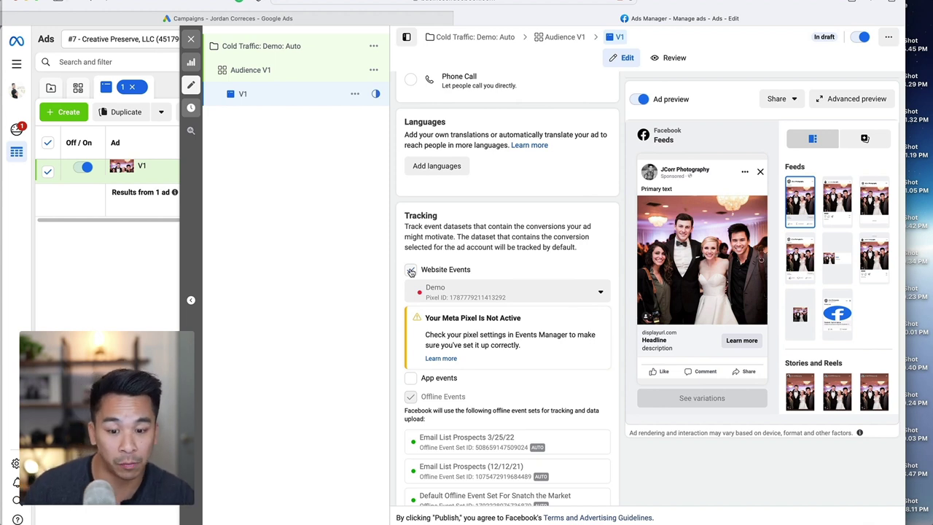
pyautogui.click(411, 270)
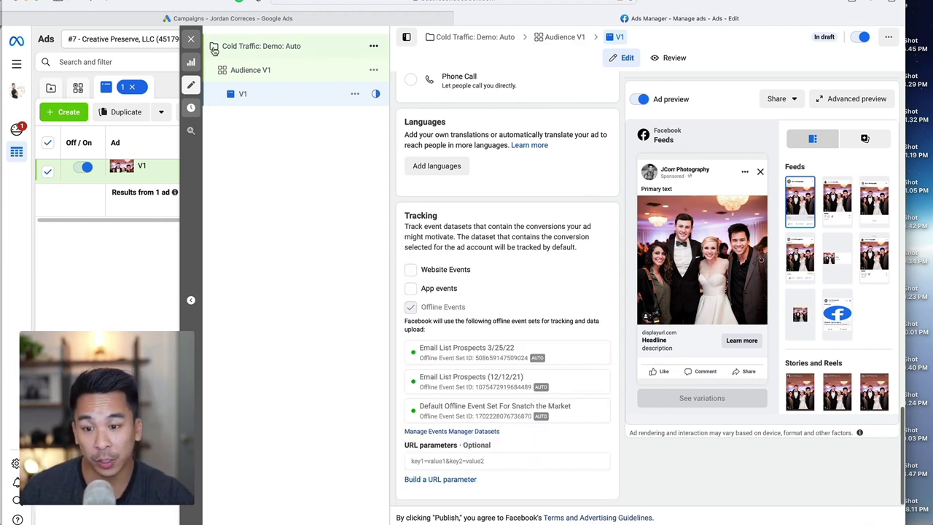
pyautogui.click(191, 40)
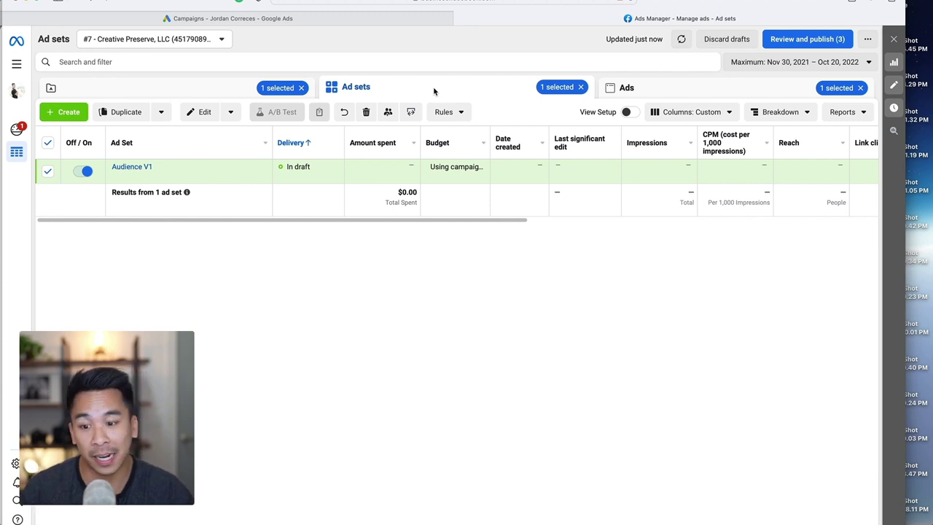
# Duplicate the Audience V1 ad set once within its original campaign, keeping existing reactions, comments and shares on new ads.
pyautogui.moveTo(164, 178)
pyautogui.click(198, 177)
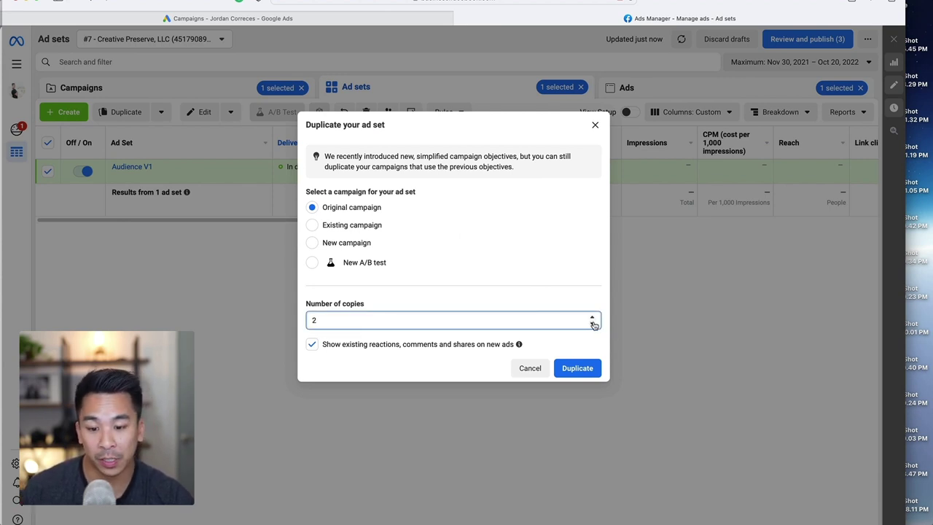
pyautogui.click(587, 370)
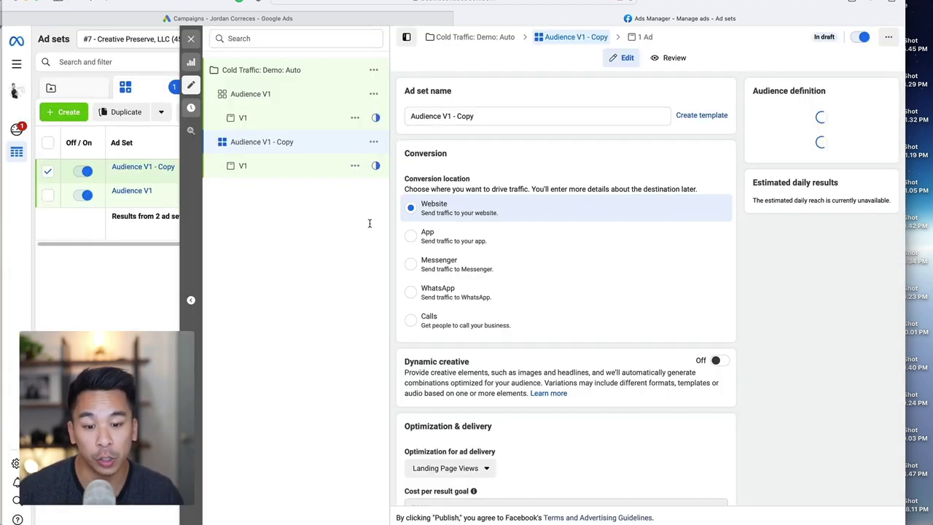
# Review the duplicated ad set's audience targeting and the campaign's Advantage budget settings, and close the editor.
pyautogui.scroll(-10, 492, 169)
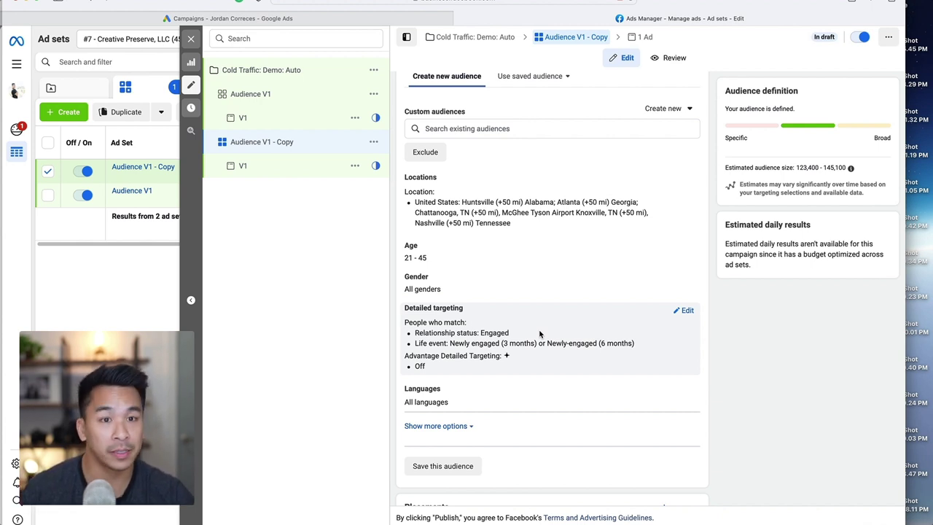
pyautogui.click(466, 37)
pyautogui.scroll(-10, 502, 126)
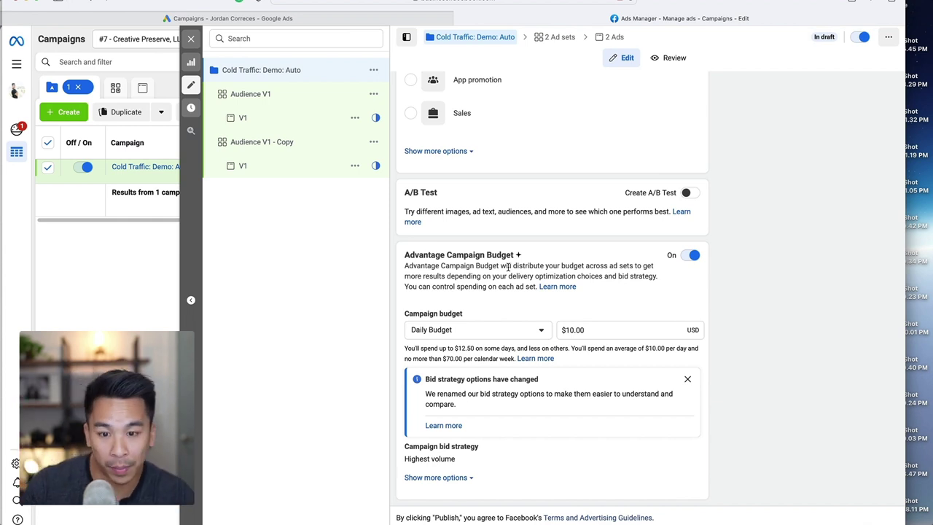
pyautogui.click(191, 39)
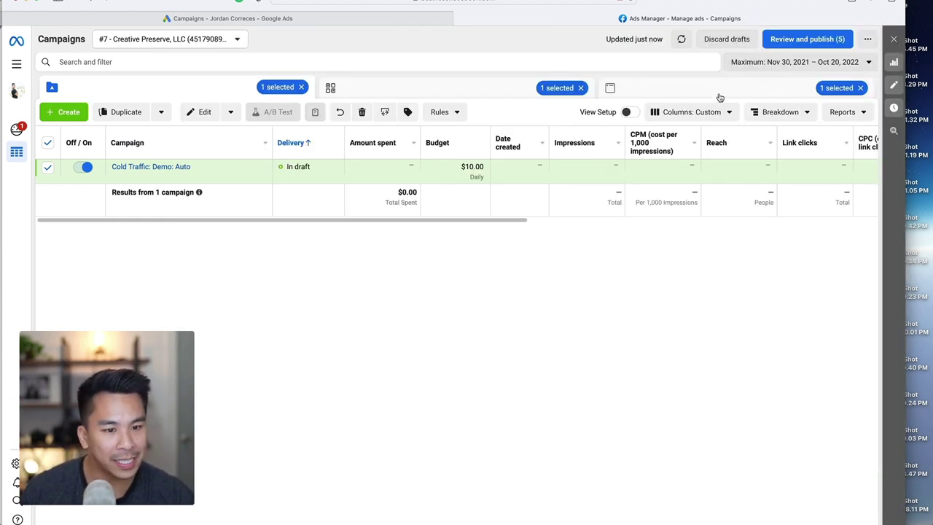
# Duplicate the first V1 ad once within its original campaign, keeping existing reactions, comments and shares on new ads.
pyautogui.click(718, 90)
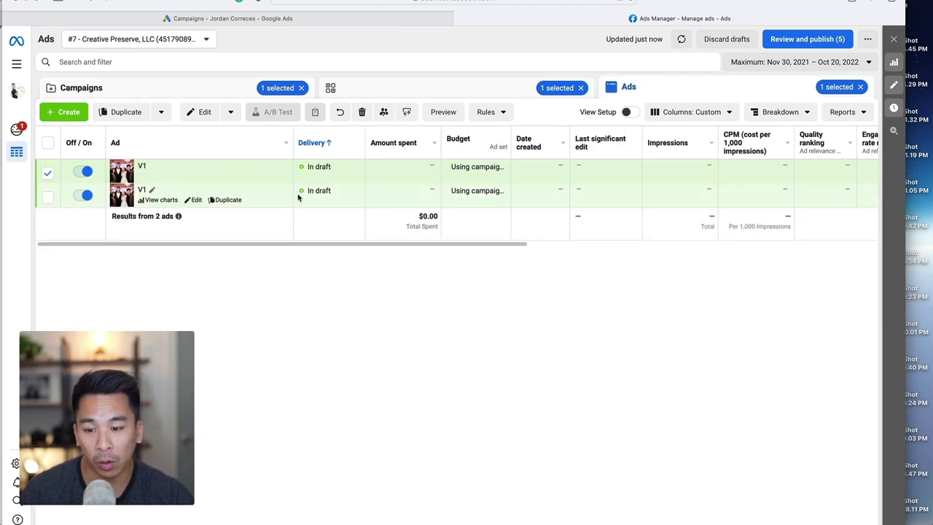
pyautogui.click(137, 167)
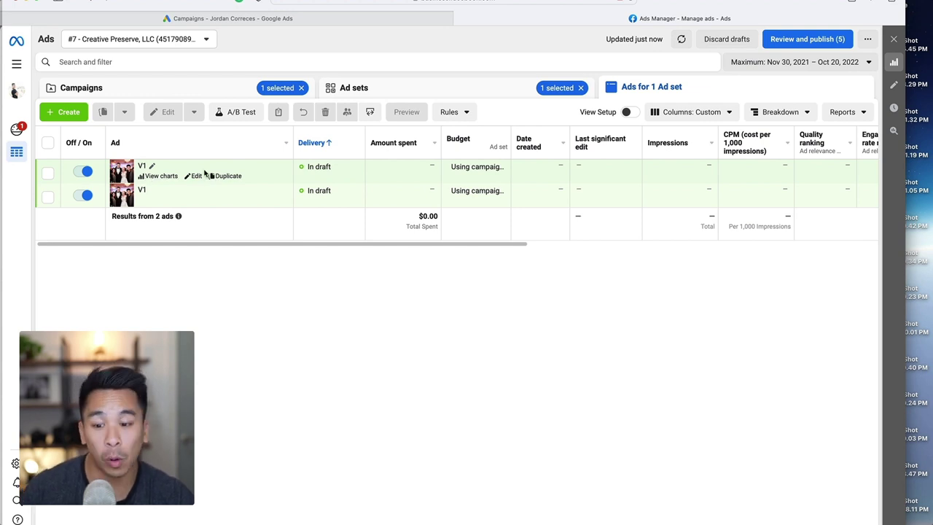
pyautogui.click(222, 176)
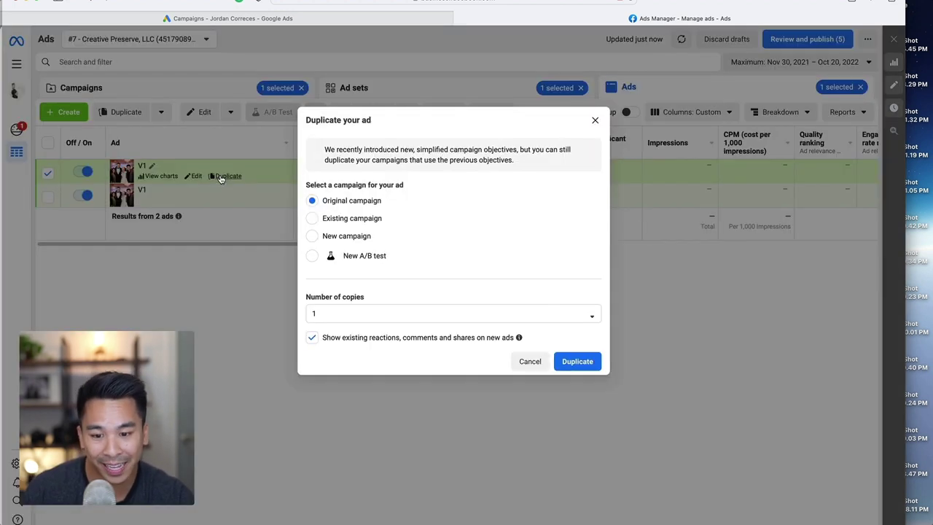
pyautogui.click(587, 365)
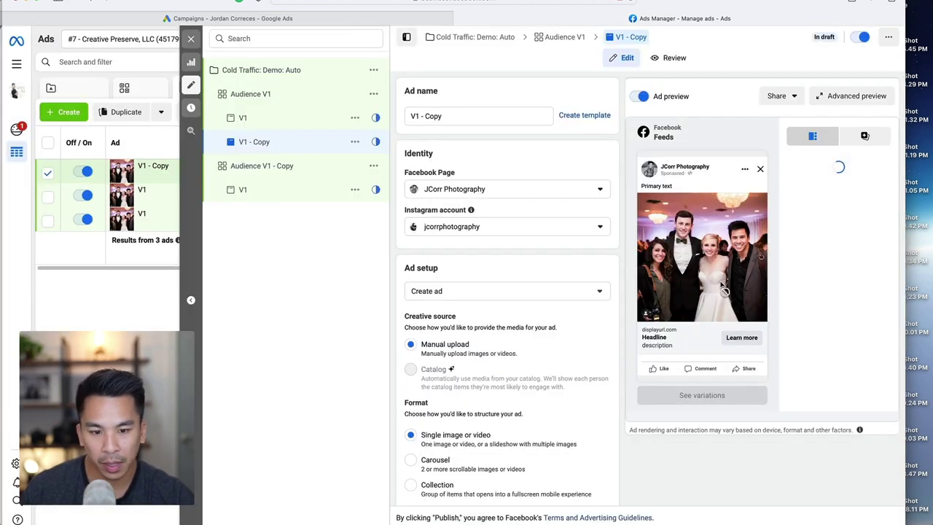
# Check the V1 - Copy ad's media crops without changing them, and remove its current image.
pyautogui.scroll(-8, 593, 302)
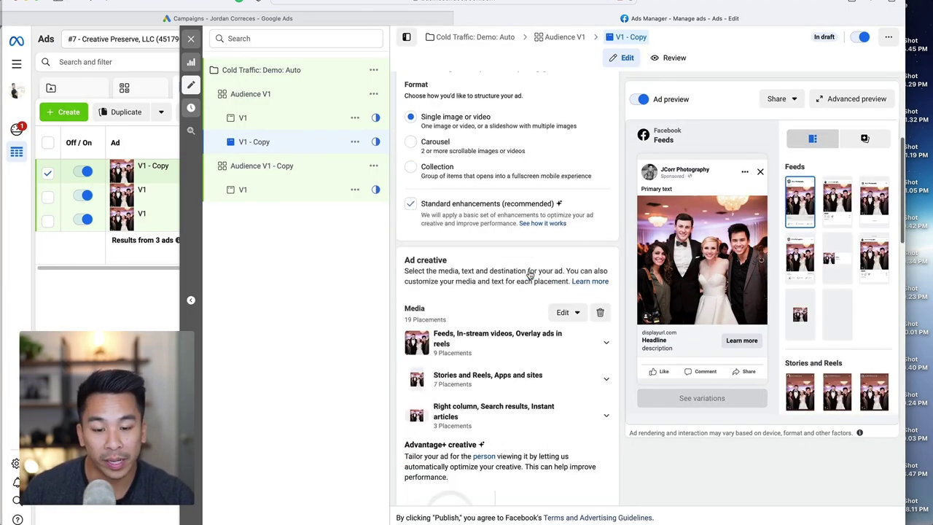
pyautogui.click(566, 226)
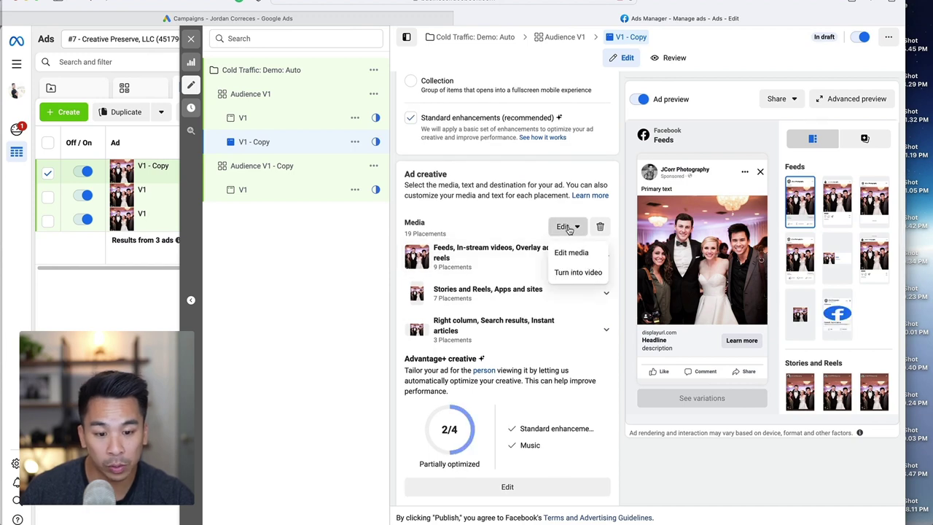
pyautogui.click(568, 252)
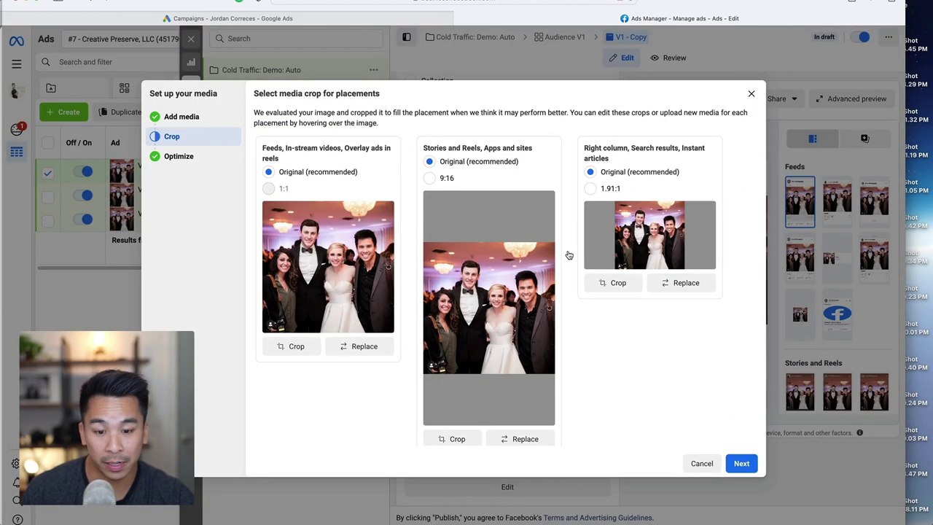
pyautogui.press('Escape')
pyautogui.click(602, 227)
# Add the account image _MG_0771.JPG to the V1 - Copy ad, keeping the recommended original crop for every placement.
pyautogui.click(439, 240)
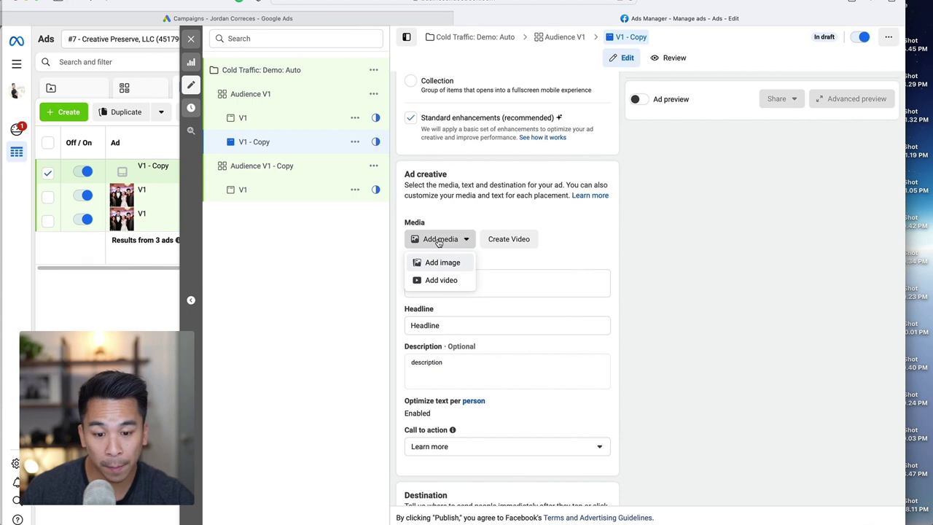
pyautogui.click(440, 264)
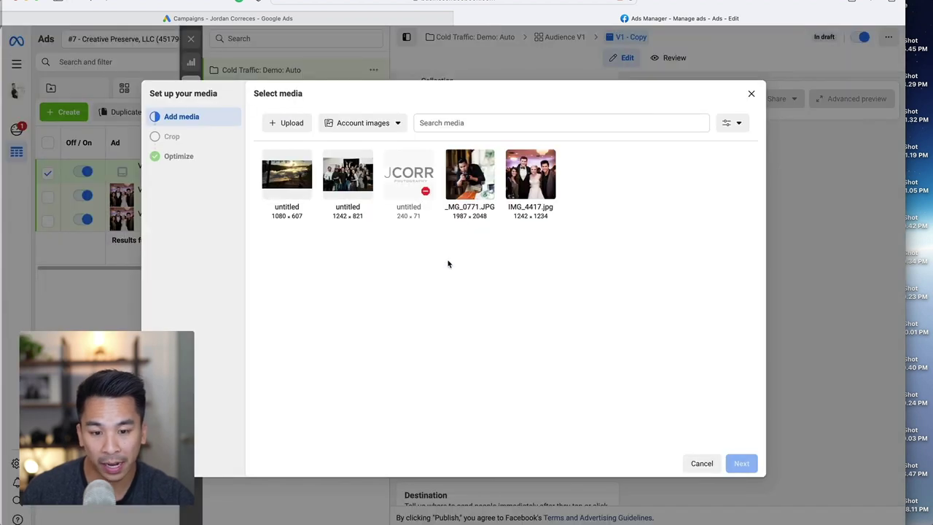
pyautogui.click(451, 188)
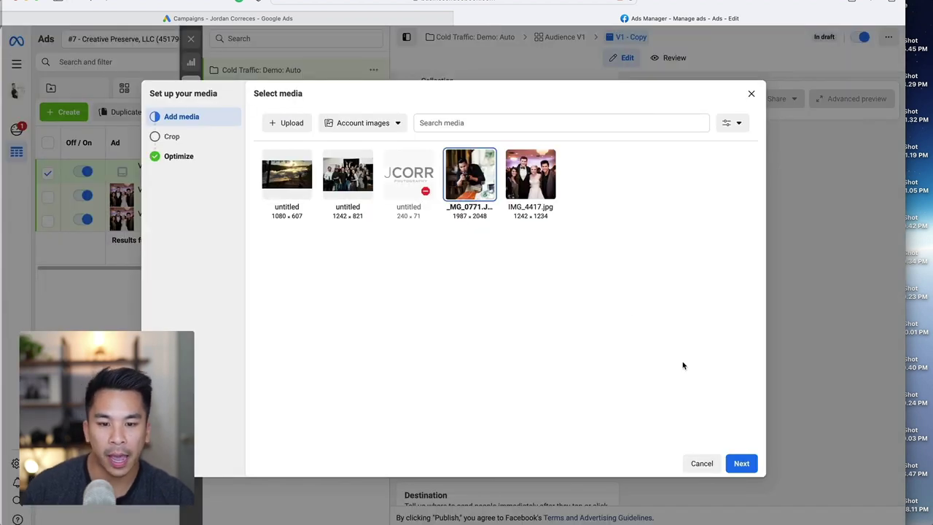
pyautogui.click(741, 463)
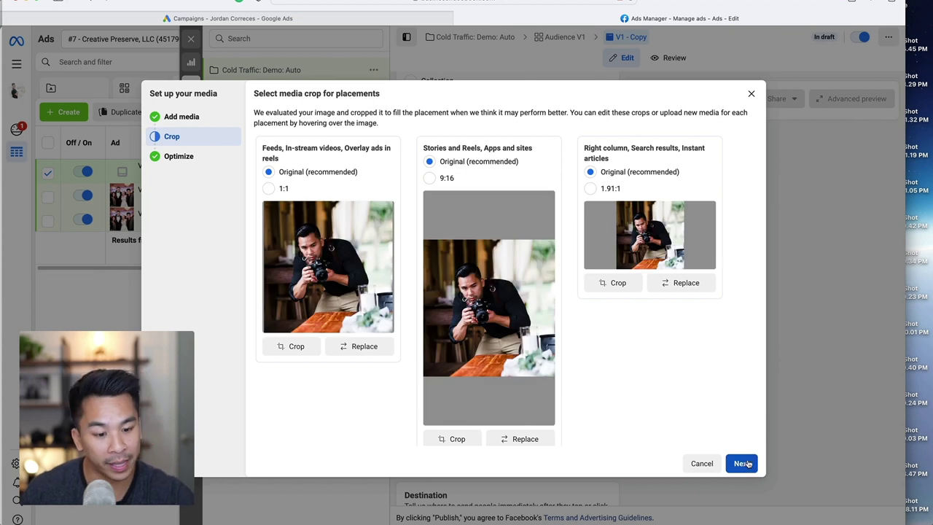
pyautogui.click(741, 463)
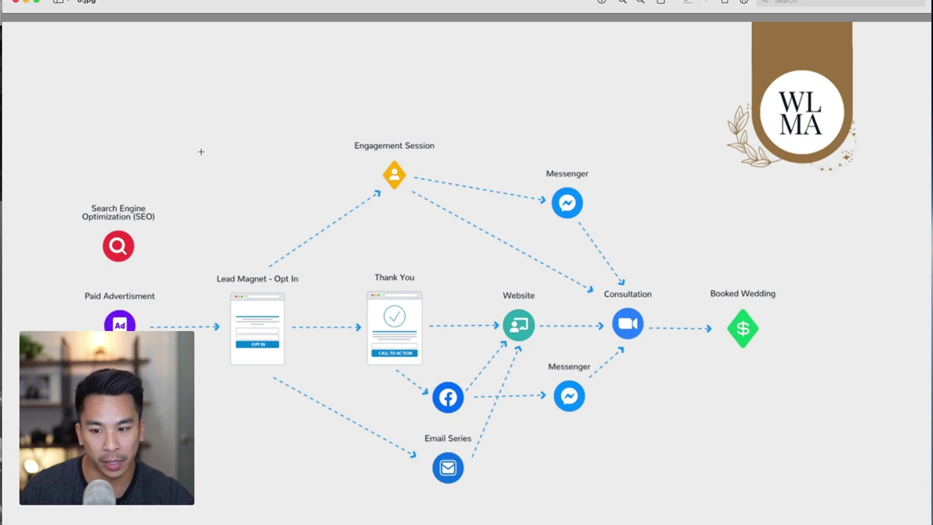
# Switch to the marketing funnel image and outline the traffic sources and the stages between the lead magnet and the consultation with selection boxes.
pyautogui.moveTo(201, 152); pyautogui.dragTo(49, 479)
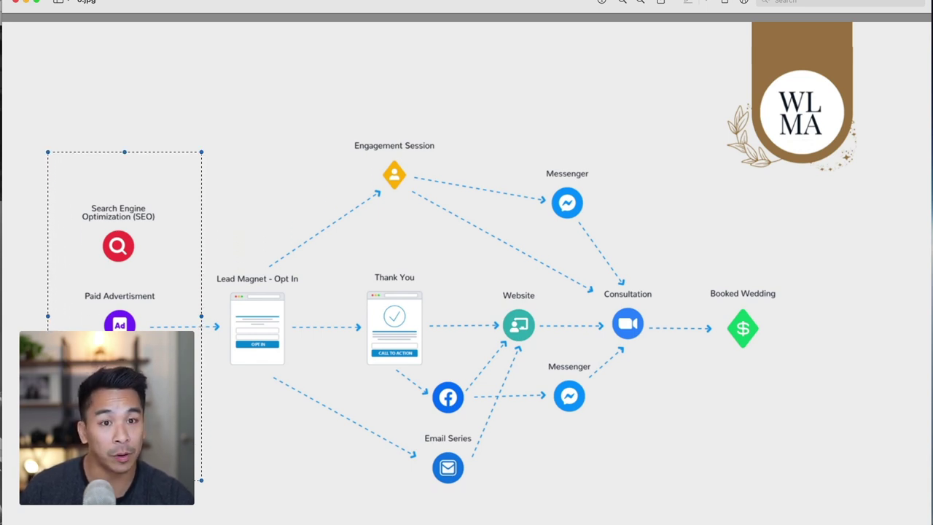
pyautogui.click(269, 443)
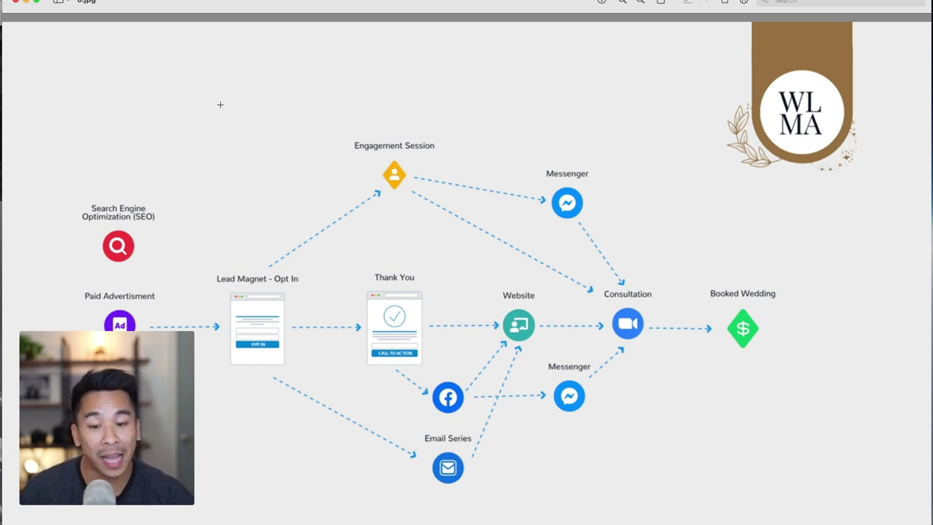
pyautogui.moveTo(221, 105); pyautogui.dragTo(603, 512)
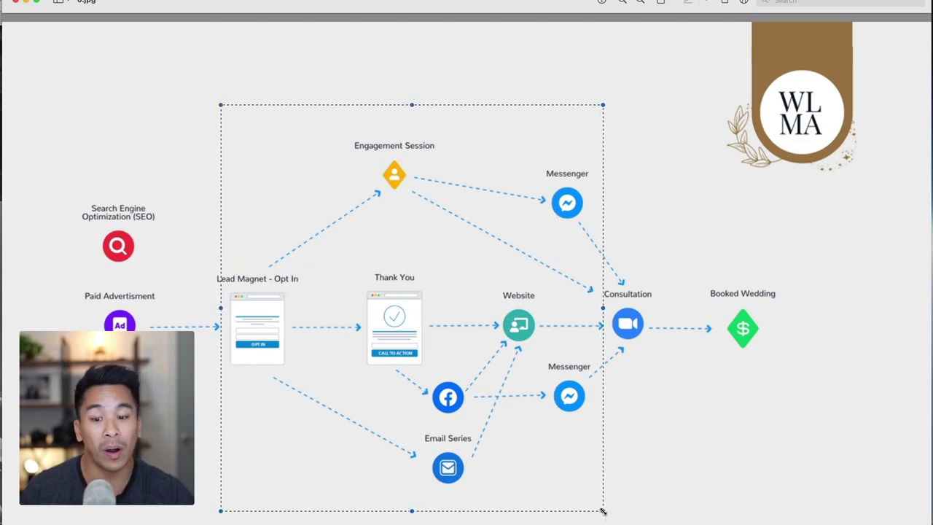
pyautogui.moveTo(269, 345); pyautogui.dragTo(262, 344)
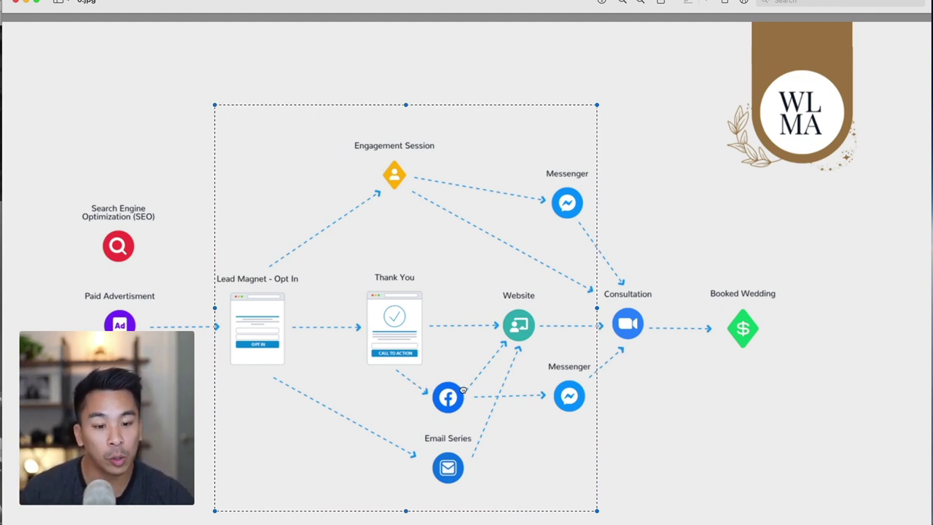
pyautogui.moveTo(463, 389); pyautogui.dragTo(651, 402)
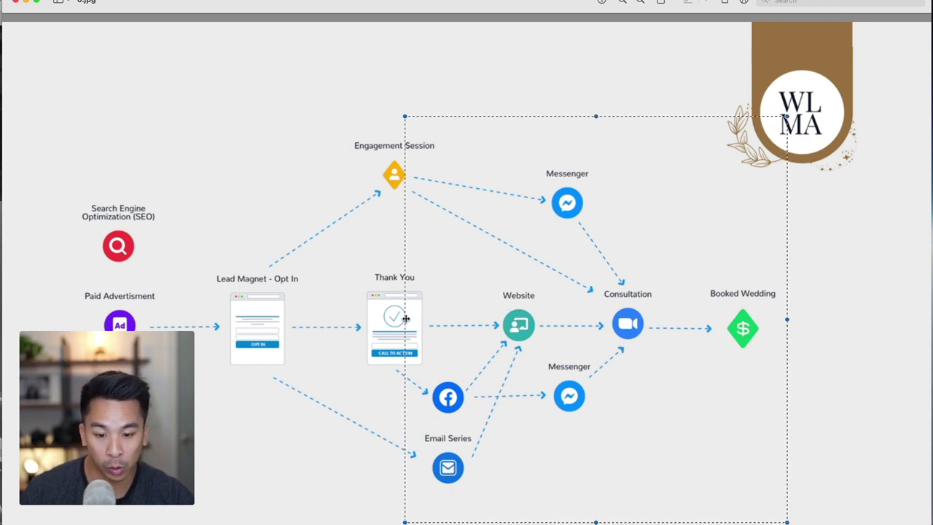
pyautogui.moveTo(404, 321); pyautogui.dragTo(592, 336)
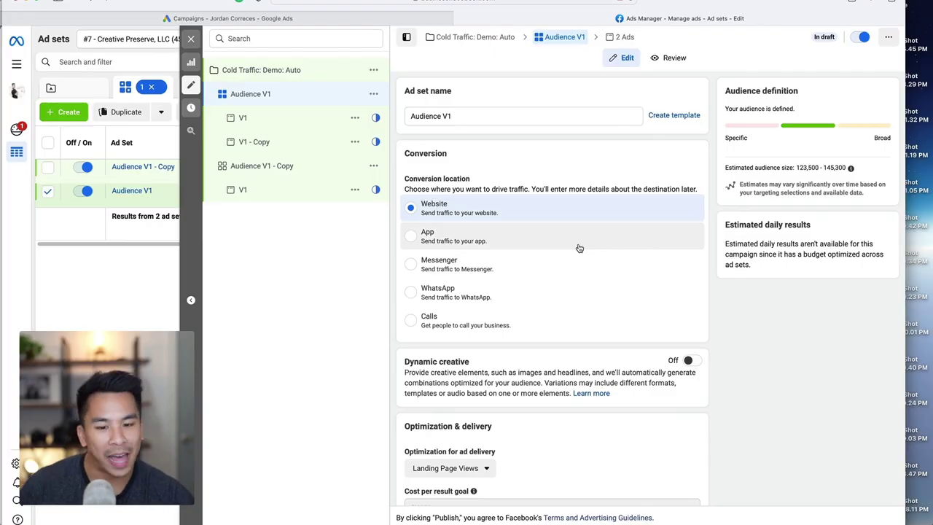
# Review the Audience V1 ad set's optimization, schedule, location, age and detailed targeting settings in Ads Manager.
pyautogui.scroll(-13, 579, 248)
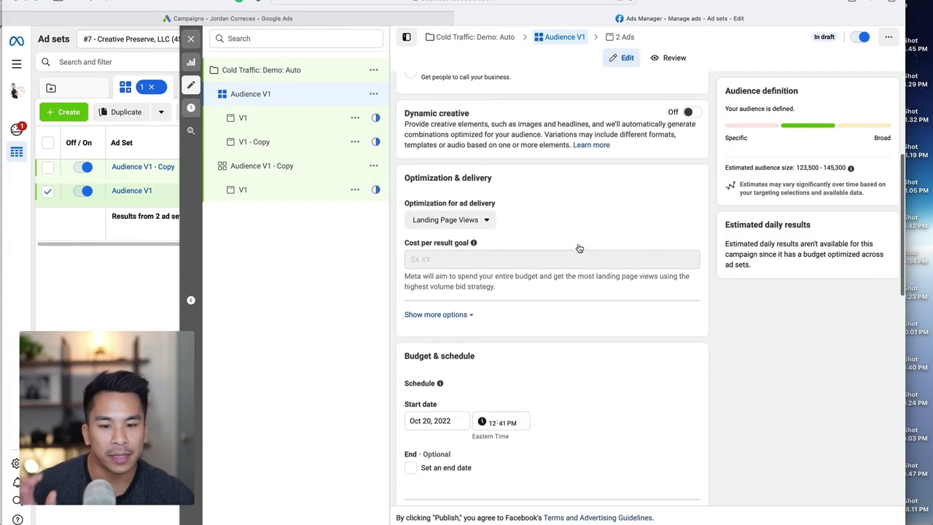
pyautogui.scroll(-4, 578, 249)
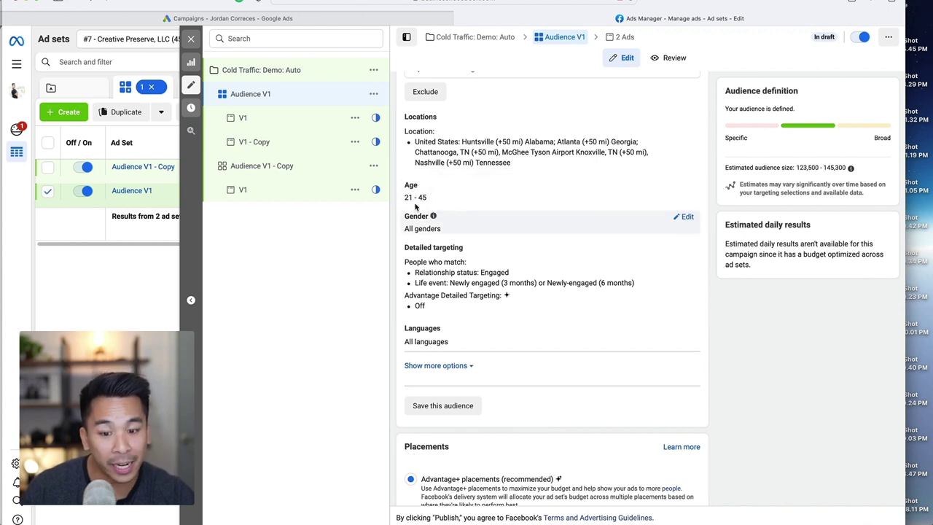
pyautogui.moveTo(422, 186)
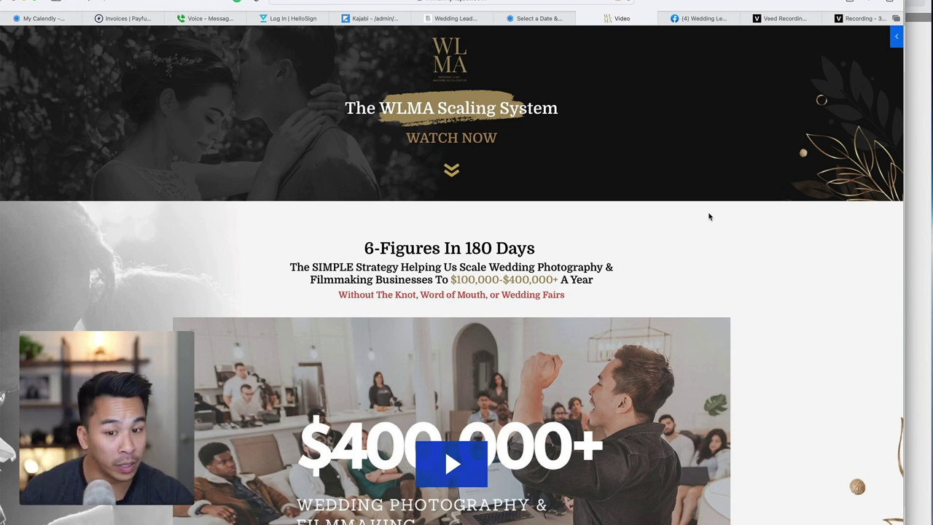
# Review the WLMA Scaling System video page down to its booking calendar, and open the separate Calendly strategy session page.
pyautogui.scroll(-1, 709, 216)
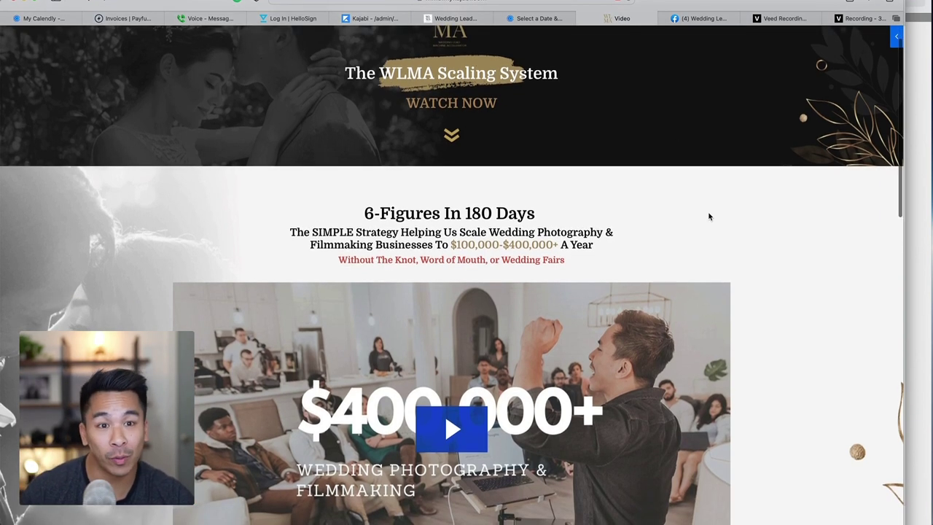
pyautogui.scroll(-1, 708, 217)
pyautogui.scroll(-2, 708, 216)
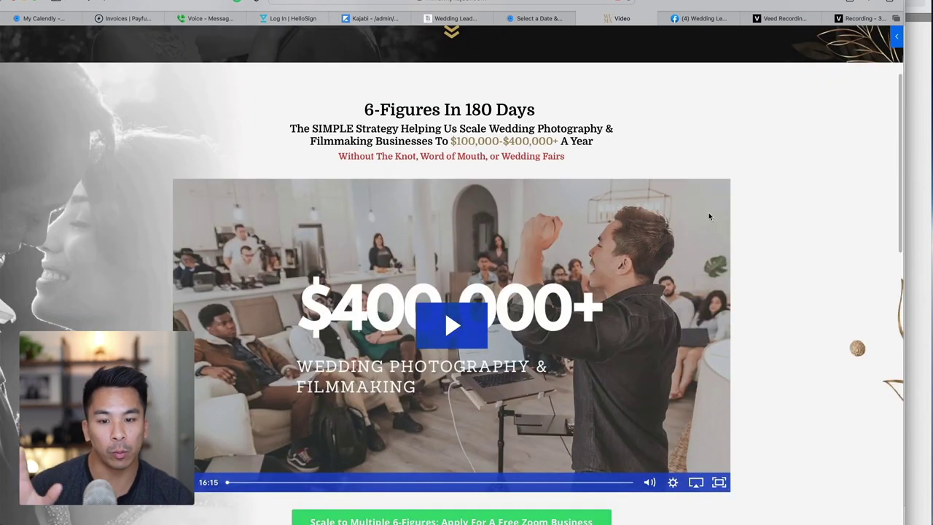
pyautogui.scroll(-1, 708, 217)
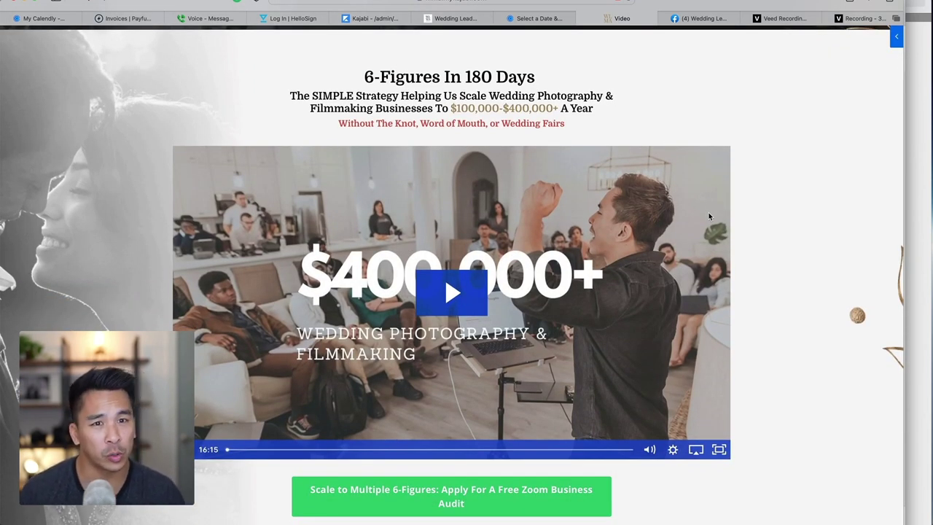
pyautogui.scroll(3, 708, 216)
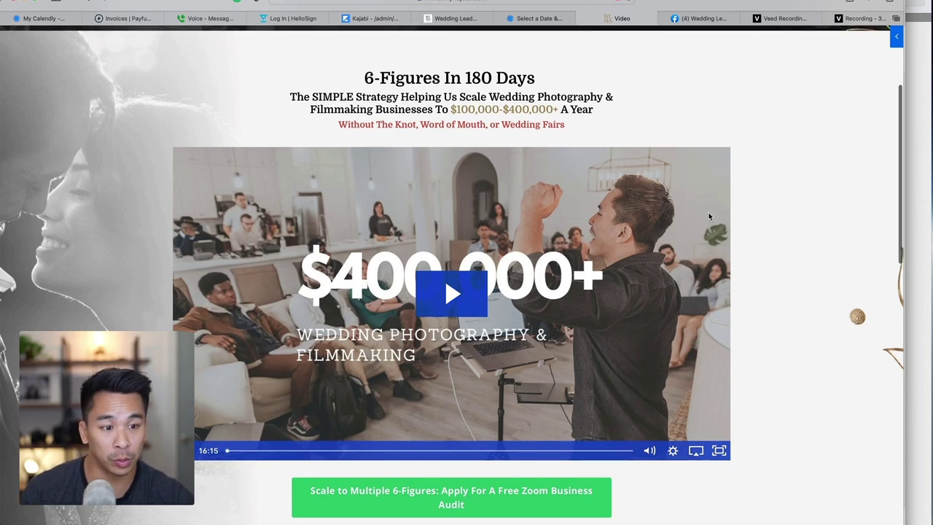
pyautogui.scroll(-2, 708, 217)
pyautogui.scroll(-1, 708, 216)
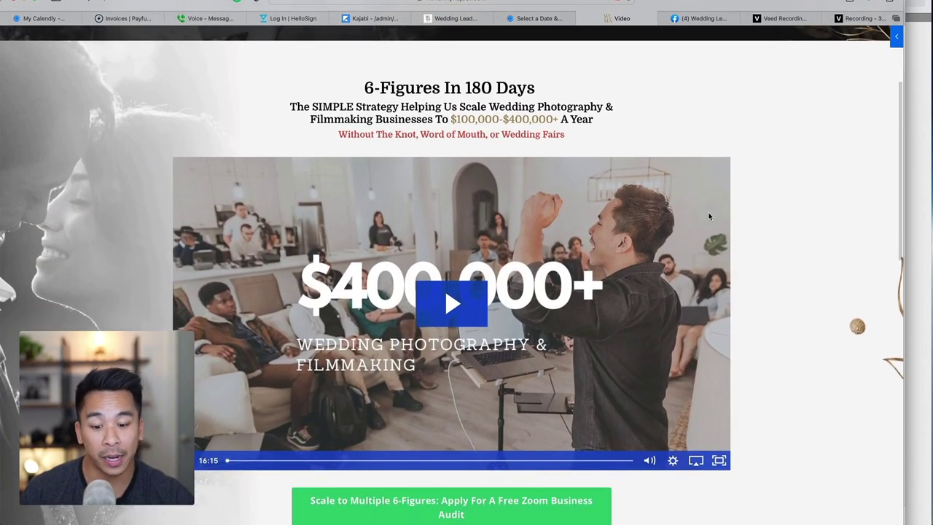
pyautogui.scroll(-1, 708, 217)
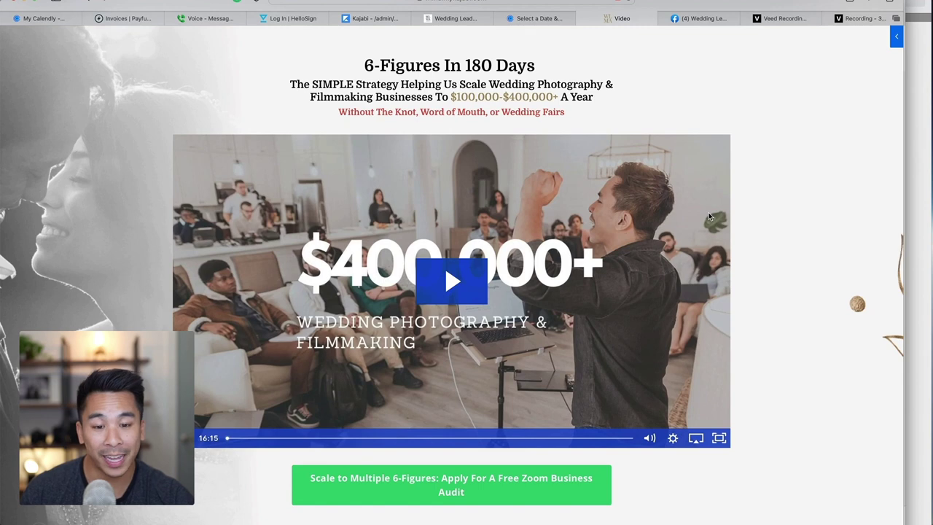
pyautogui.scroll(-15, 708, 217)
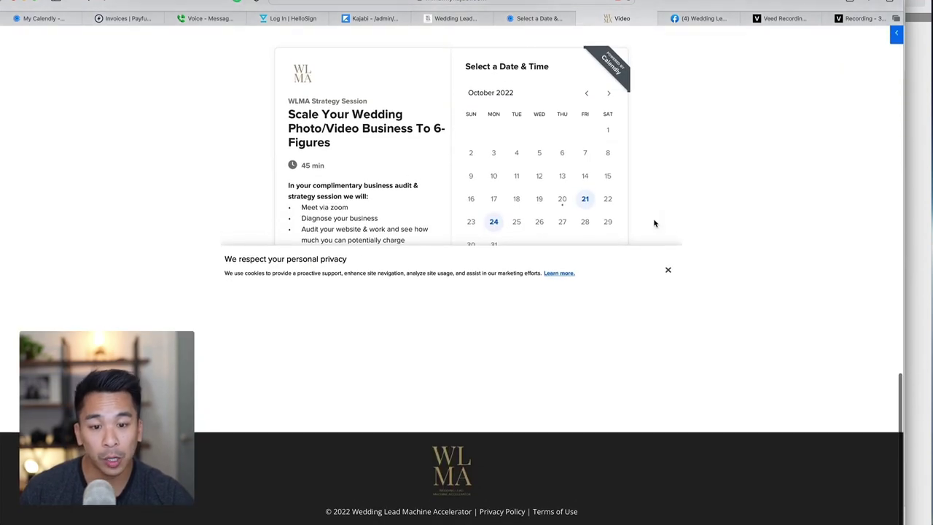
pyautogui.scroll(3, 817, 279)
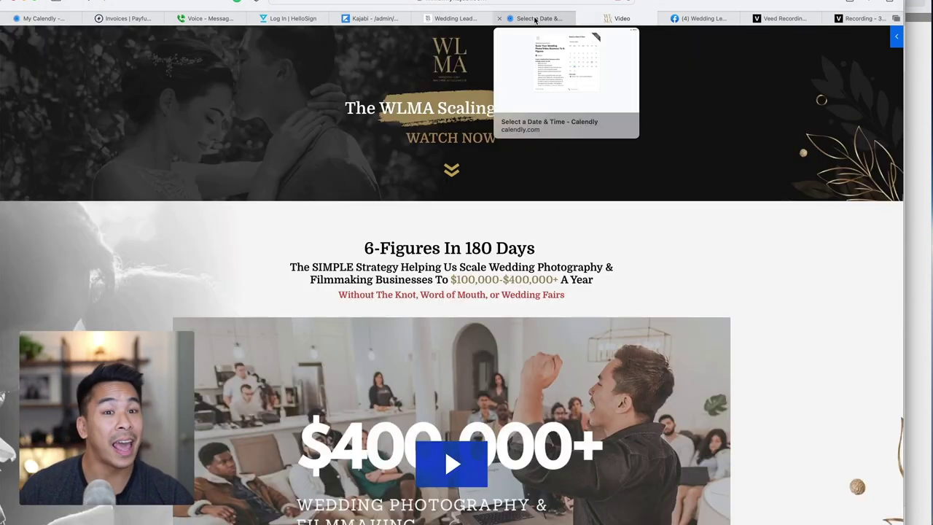
pyautogui.click(539, 19)
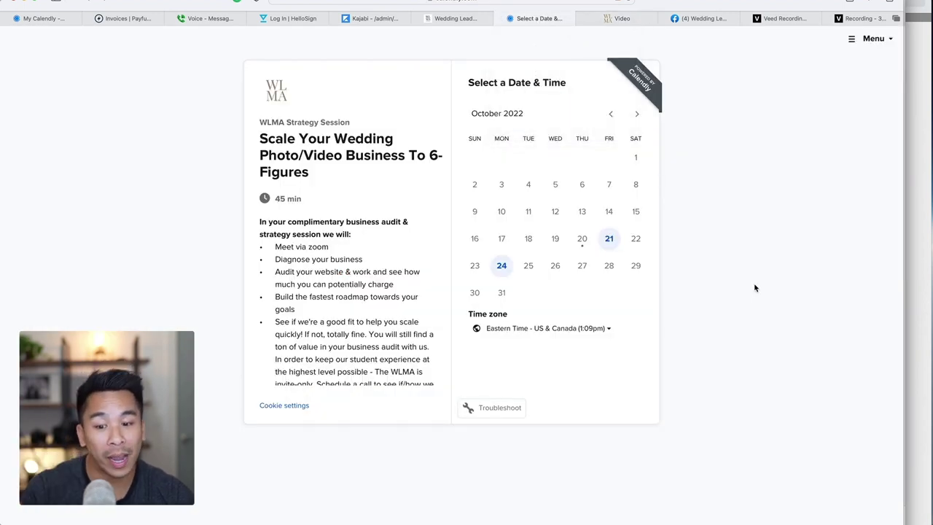